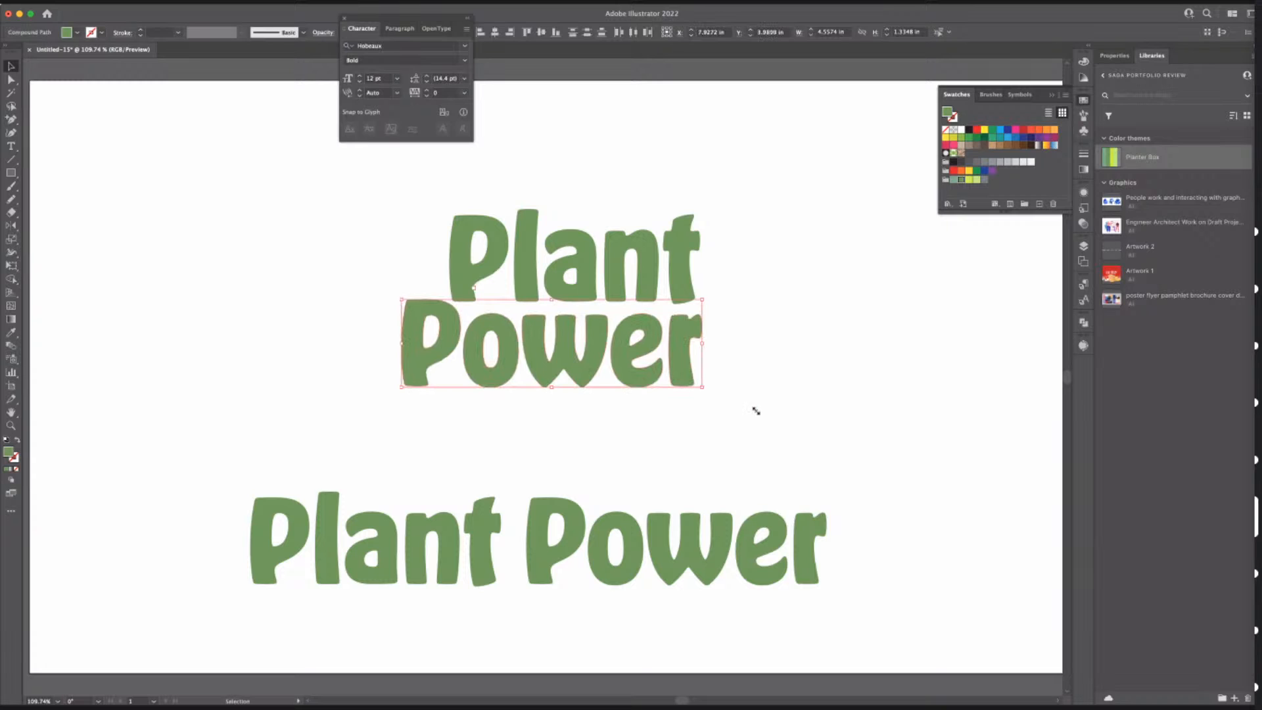
Enlarge the stacked word "Power" and reposition "Plant" so it sits centred above it
{"action": "left_click", "coordinate": [473, 212]}
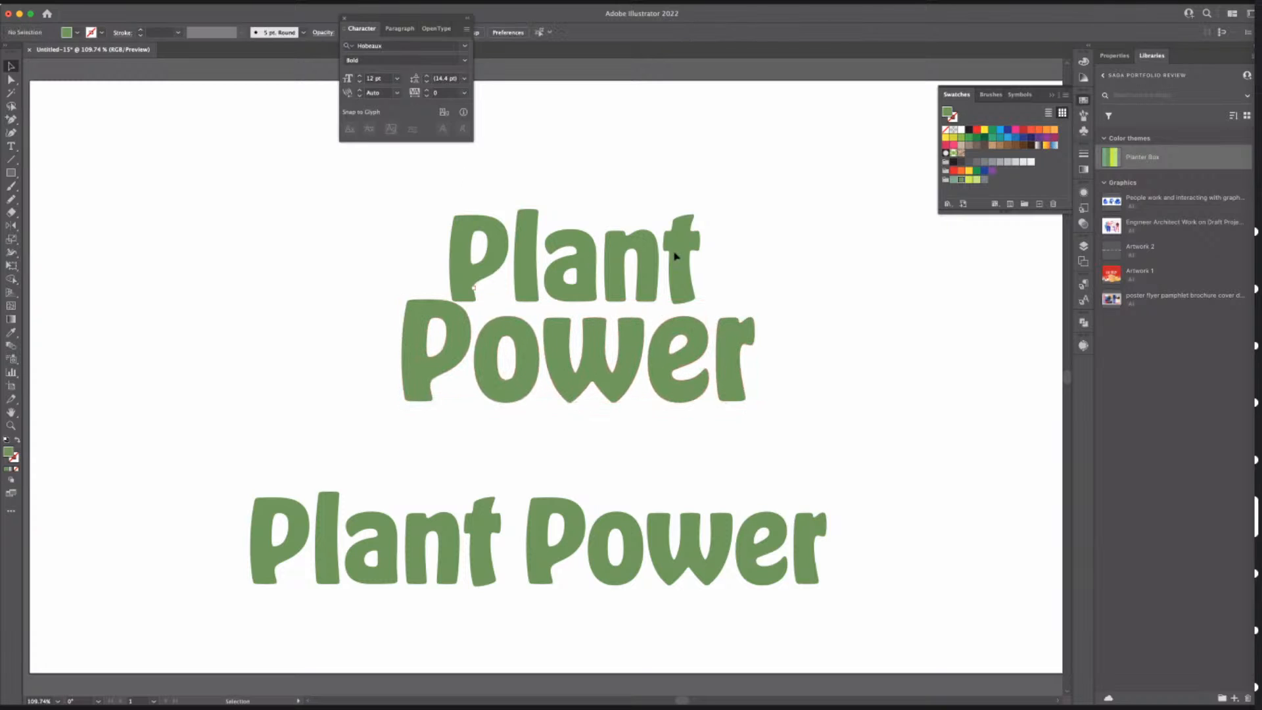
{"action": "left_click_drag", "start_coordinate": [680, 257], "coordinate": [695, 270]}
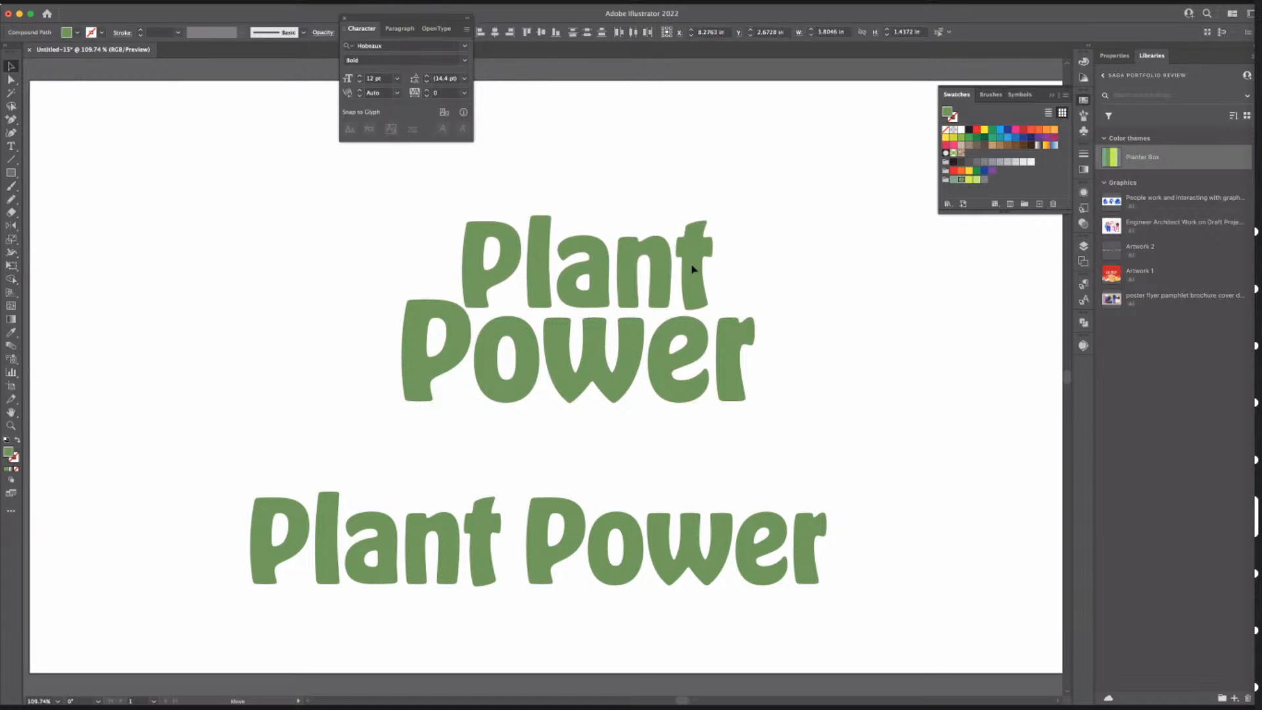
{"action": "left_click", "coordinate": [291, 223]}
Apply a horizontal Wave envelope warp with a -15% bend to the stacked "Plant" and "Power" lettering
{"action": "left_click_drag", "start_coordinate": [292, 222], "coordinate": [871, 446]}
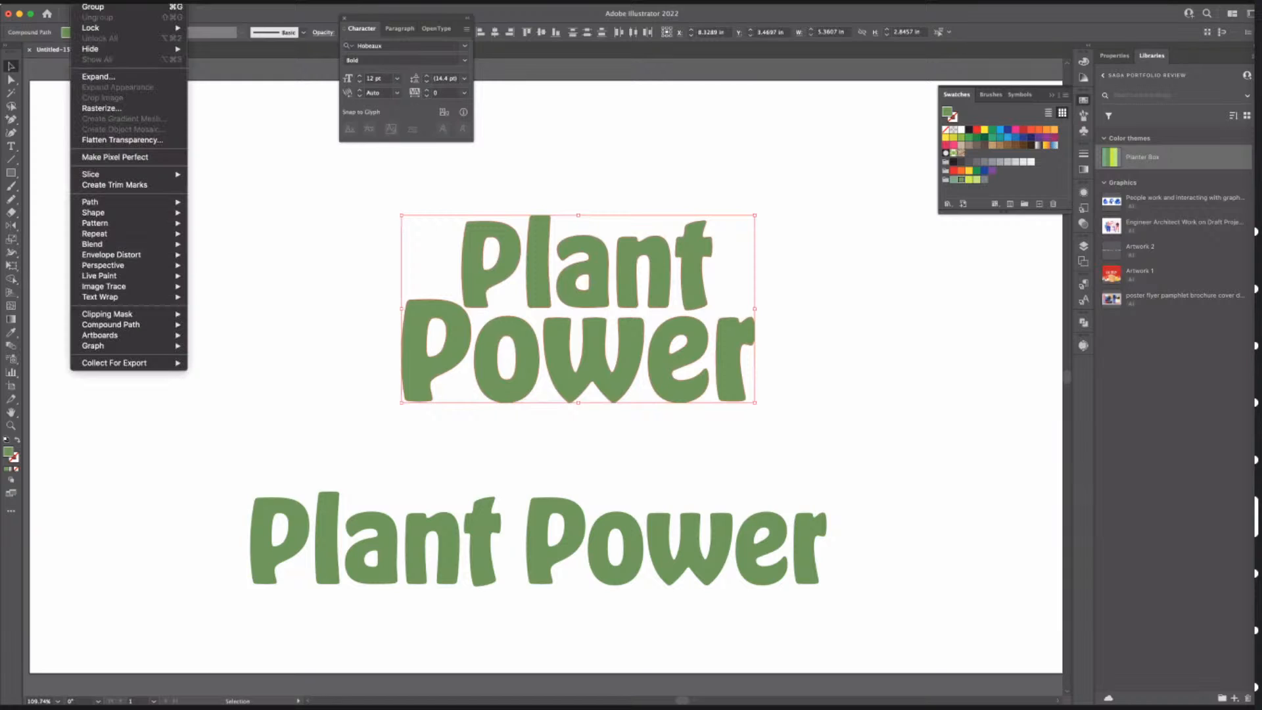
{"action": "mouse_move", "coordinate": [147, 257]}
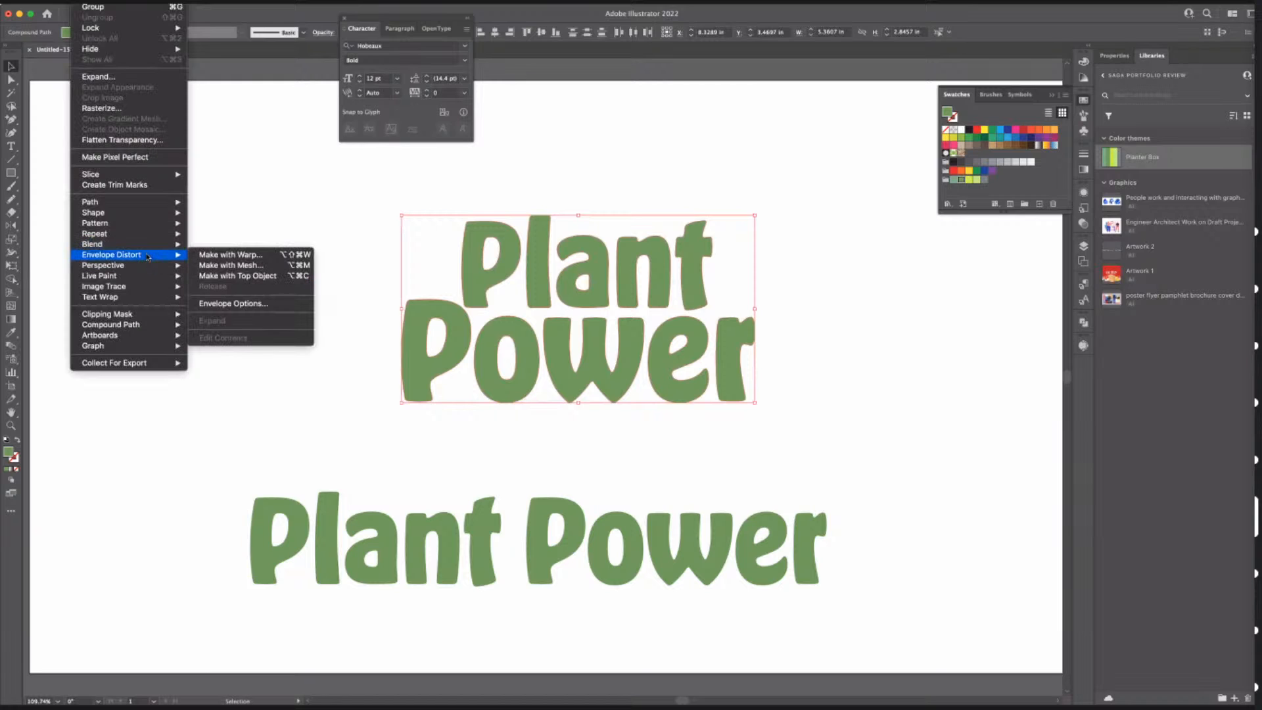
{"action": "left_click", "coordinate": [220, 256]}
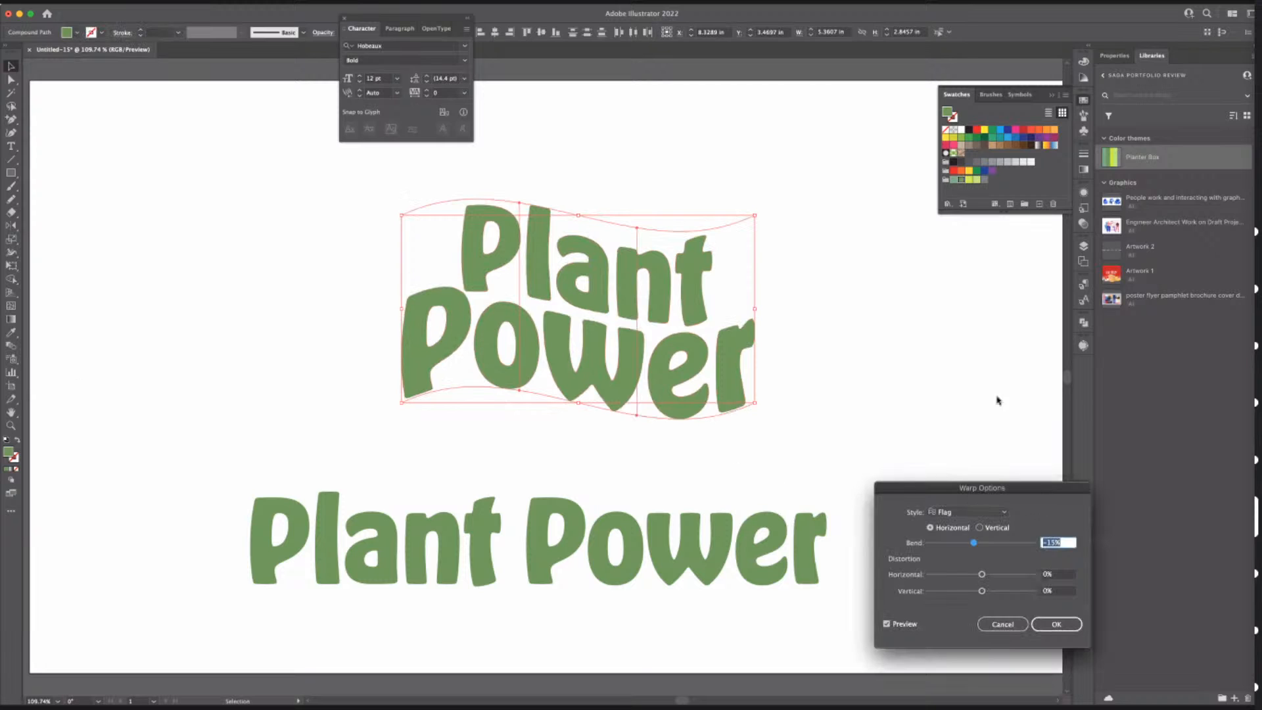
{"action": "left_click_drag", "start_coordinate": [1037, 497], "coordinate": [953, 284]}
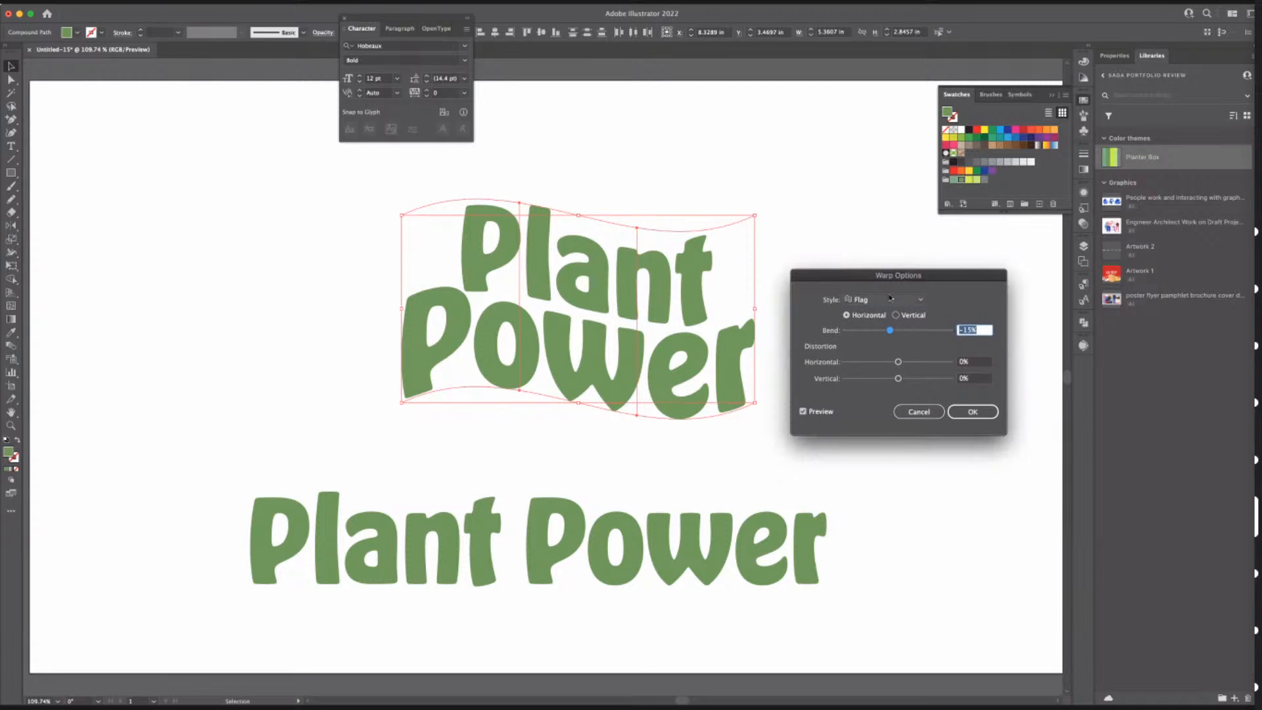
{"action": "left_click", "coordinate": [865, 300]}
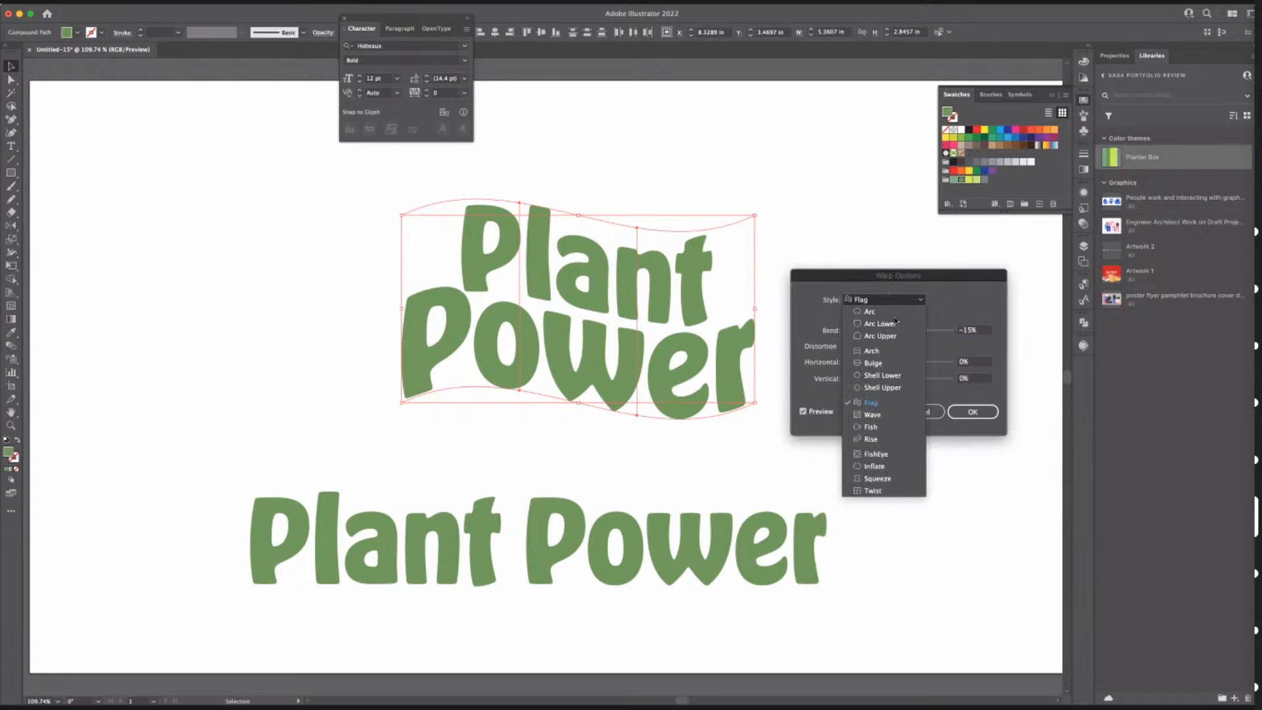
{"action": "left_click", "coordinate": [881, 414]}
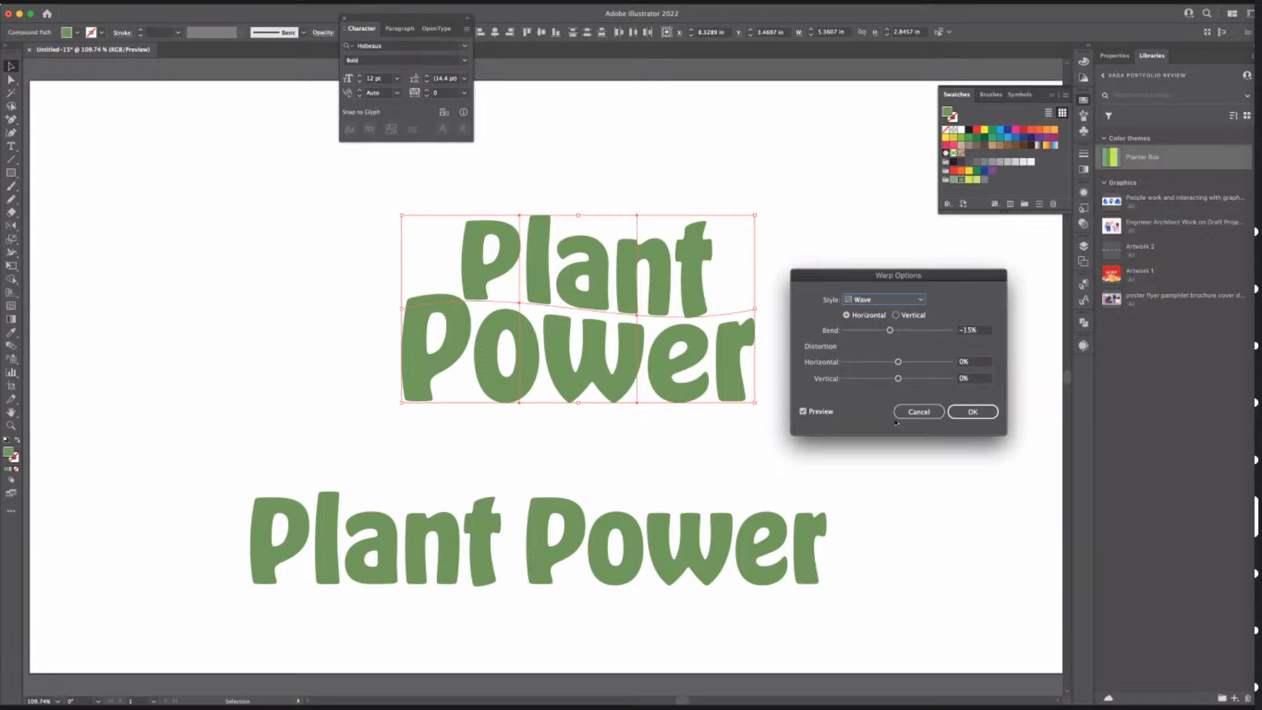
{"action": "left_click", "coordinate": [973, 412]}
{"action": "left_click", "coordinate": [861, 473]}
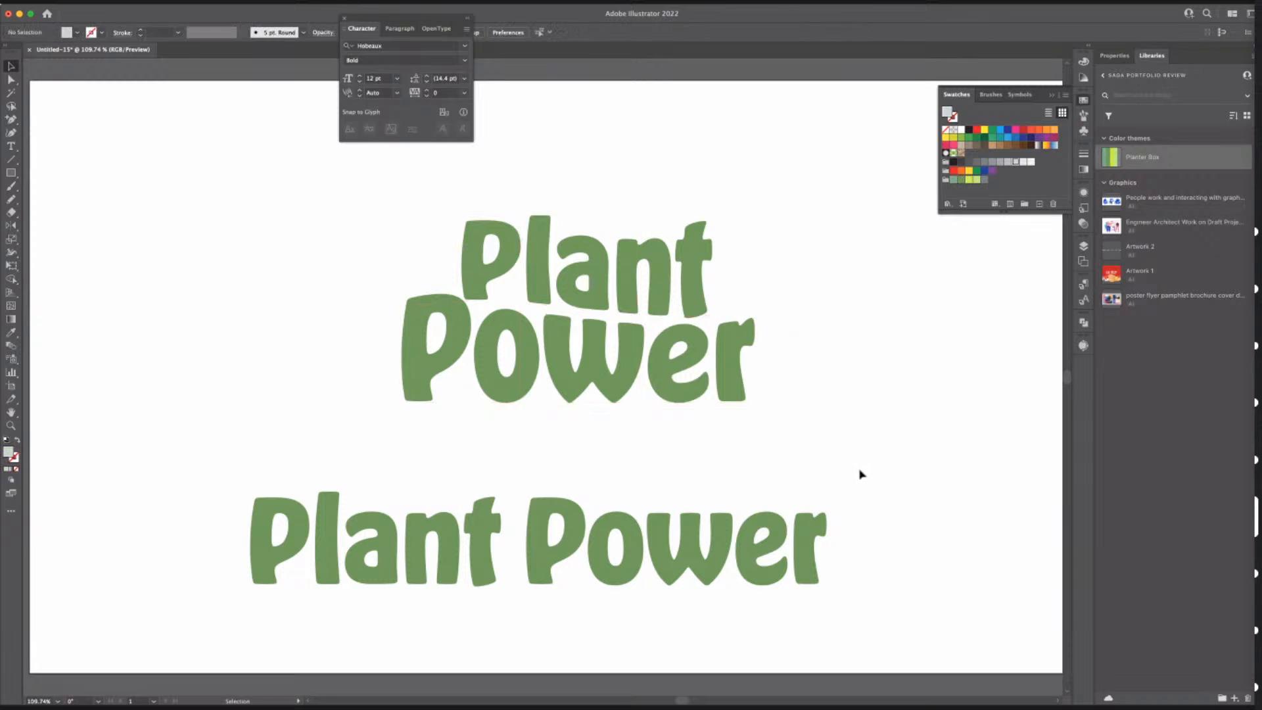
{"action": "left_click", "coordinate": [671, 355]}
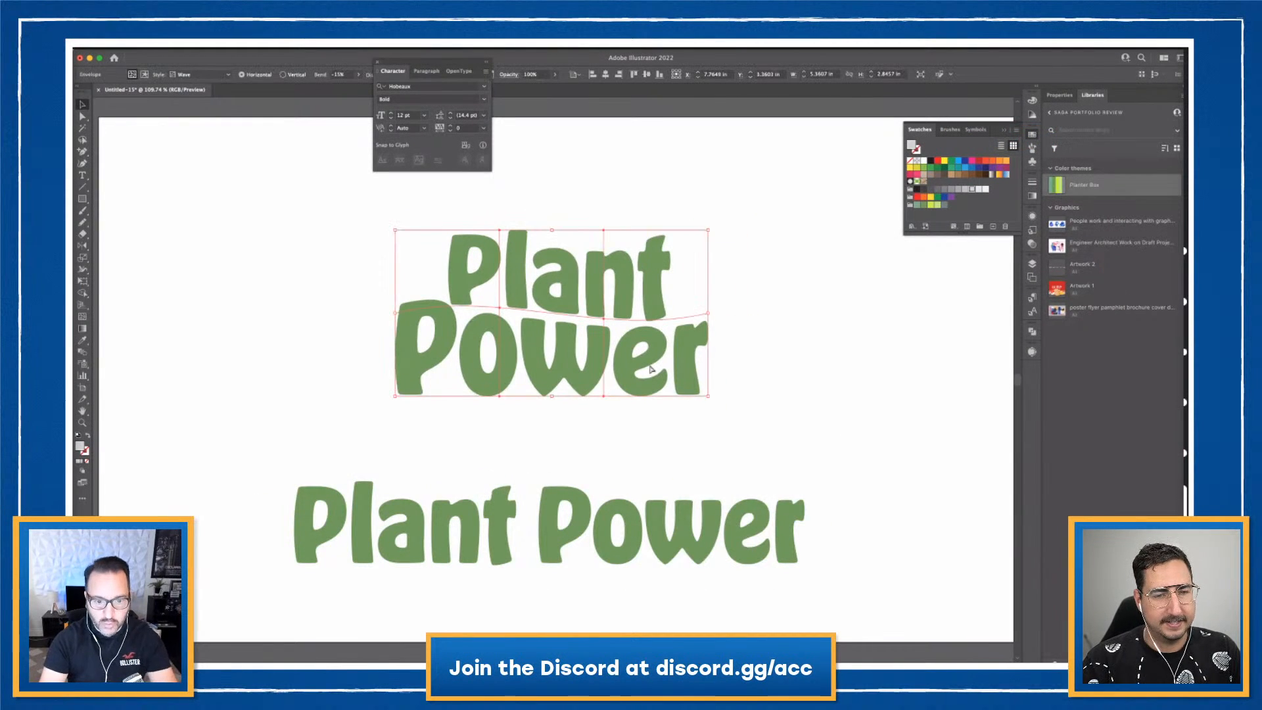
{"action": "key", "text": "super+1"}
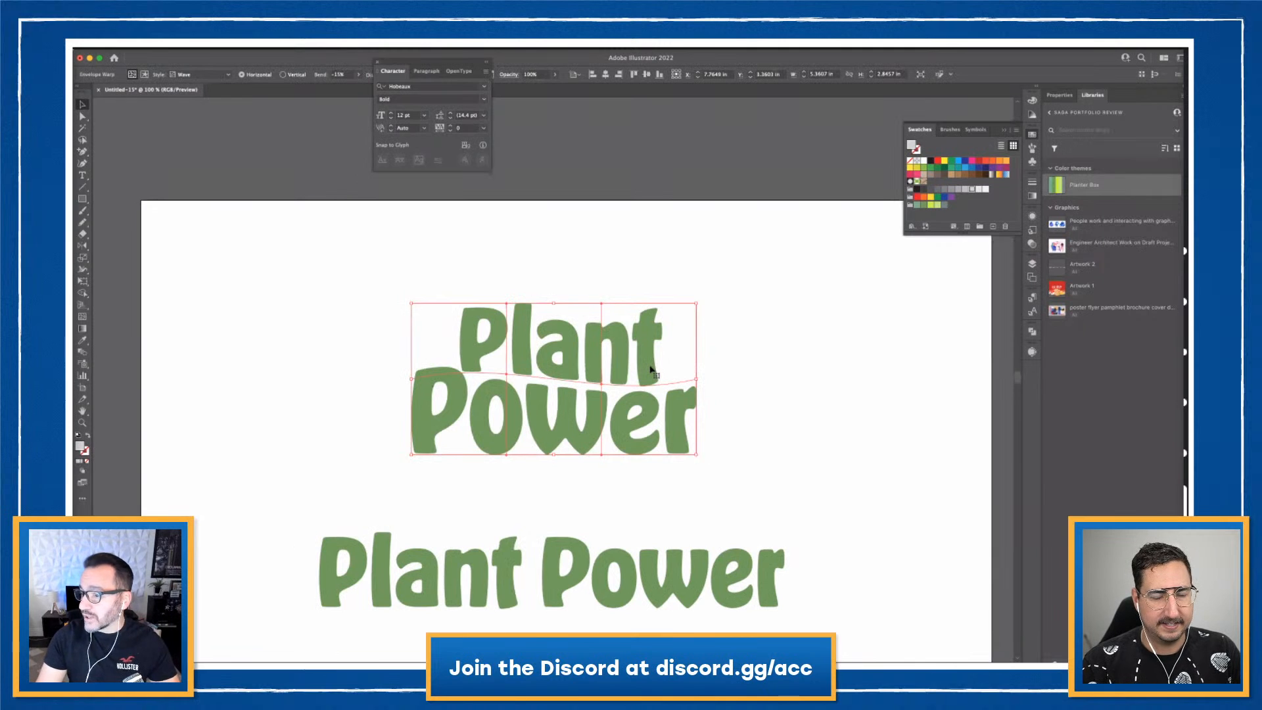
{"action": "scroll", "coordinate": [527, 471], "scroll_direction": "down", "scroll_amount": 3}
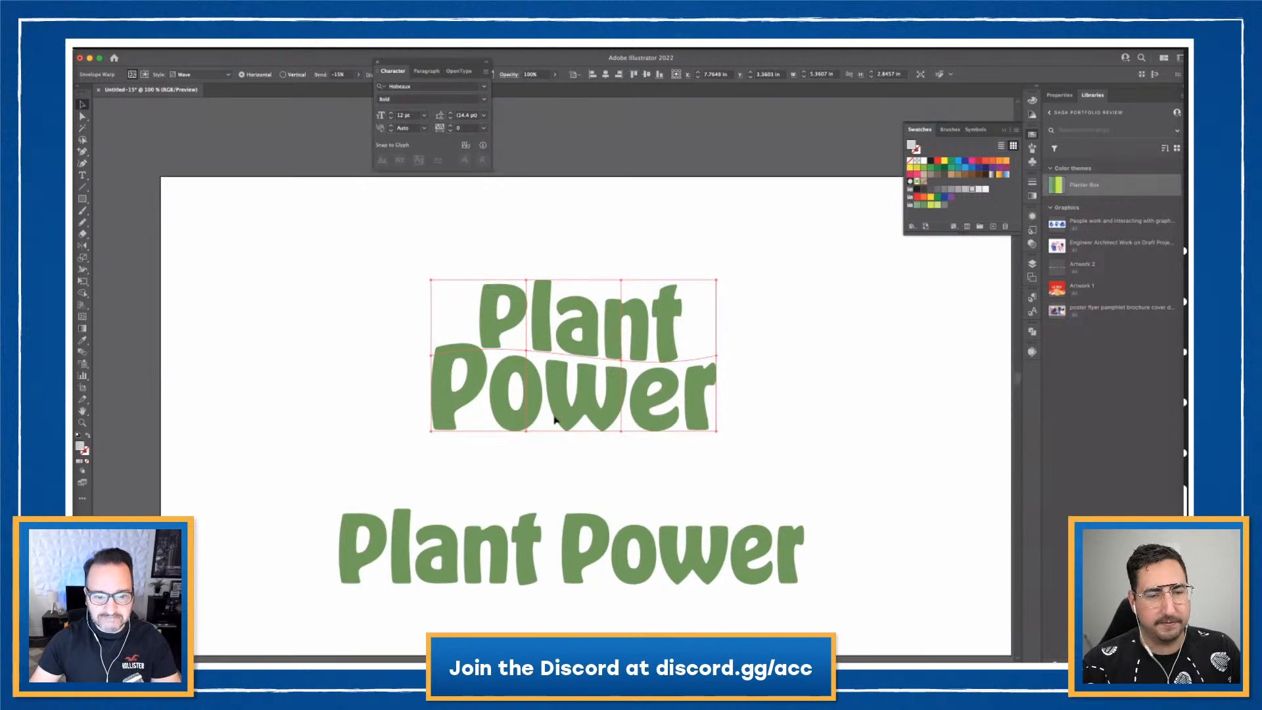
{"action": "left_click", "coordinate": [350, 398]}
{"action": "left_click_drag", "start_coordinate": [587, 347], "coordinate": [583, 331]}
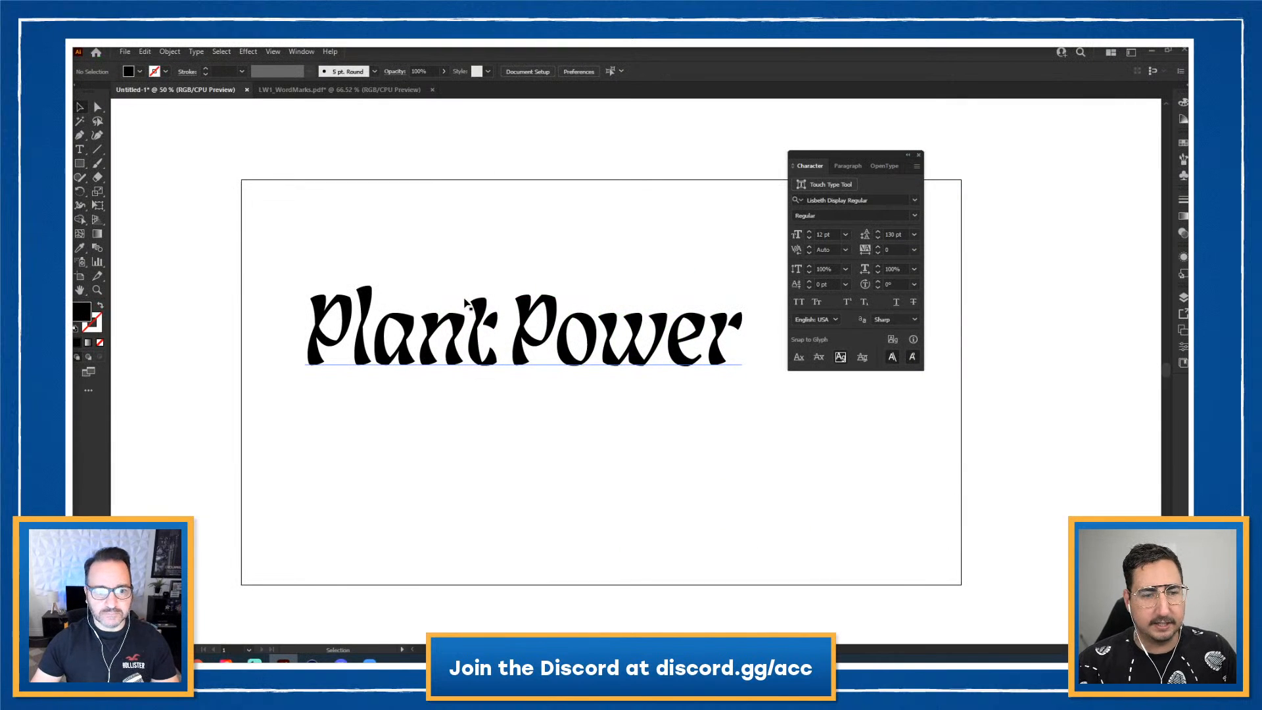
In the other Illustrator document, examine the Adobe Fonts list and its classification and property filters for the "Plant Power" text
{"action": "left_click", "coordinate": [911, 201]}
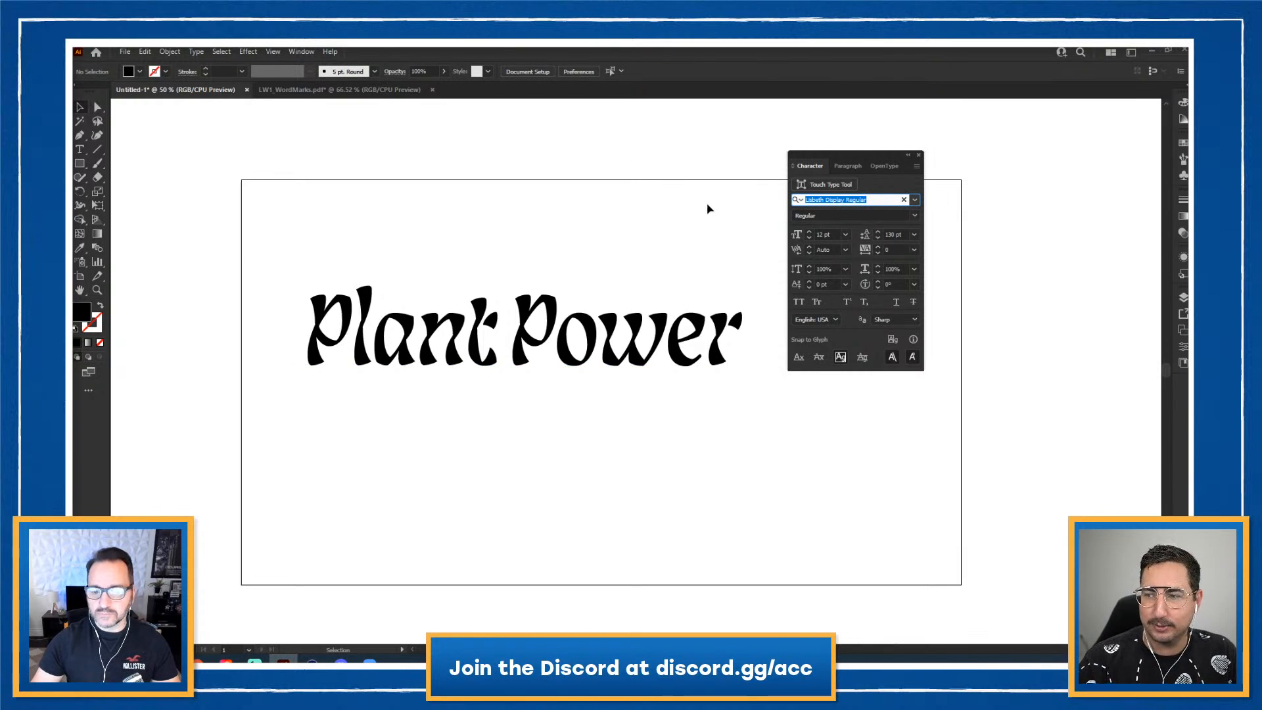
{"action": "left_click", "coordinate": [696, 326]}
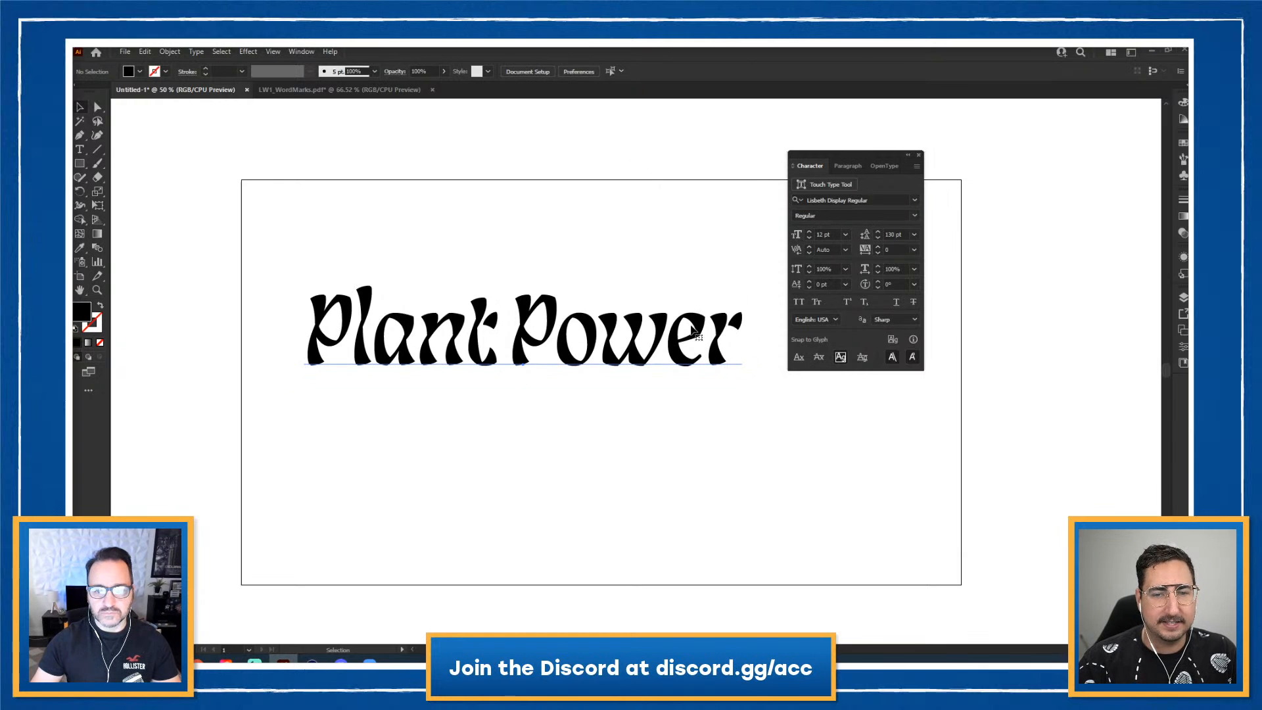
{"action": "left_click", "coordinate": [915, 200]}
{"action": "left_click", "coordinate": [852, 219]}
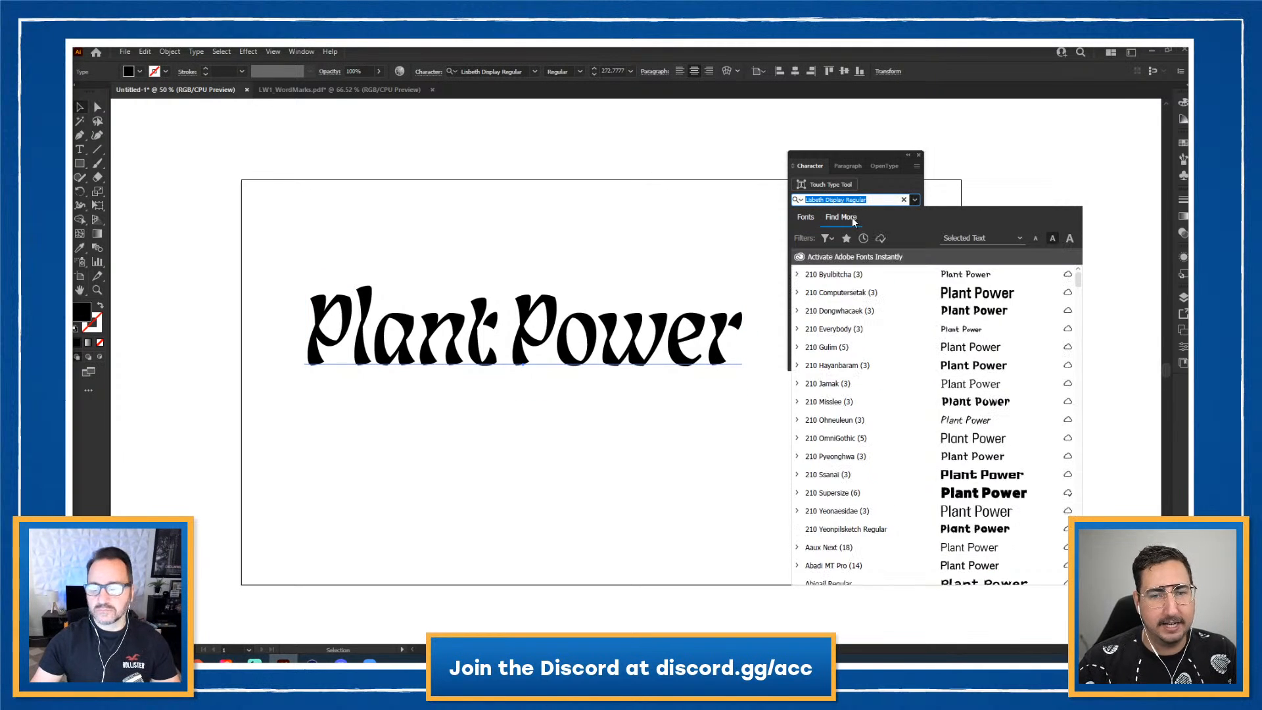
{"action": "left_click", "coordinate": [828, 239]}
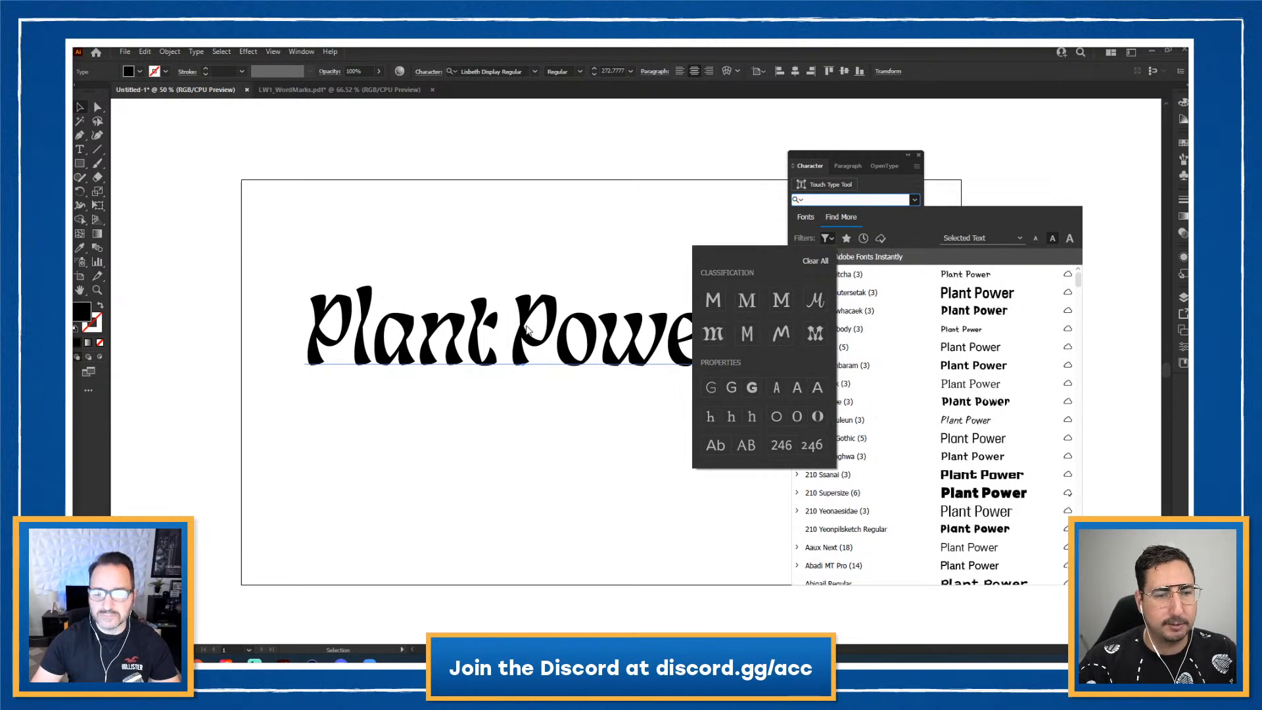
{"action": "left_click", "coordinate": [579, 279]}
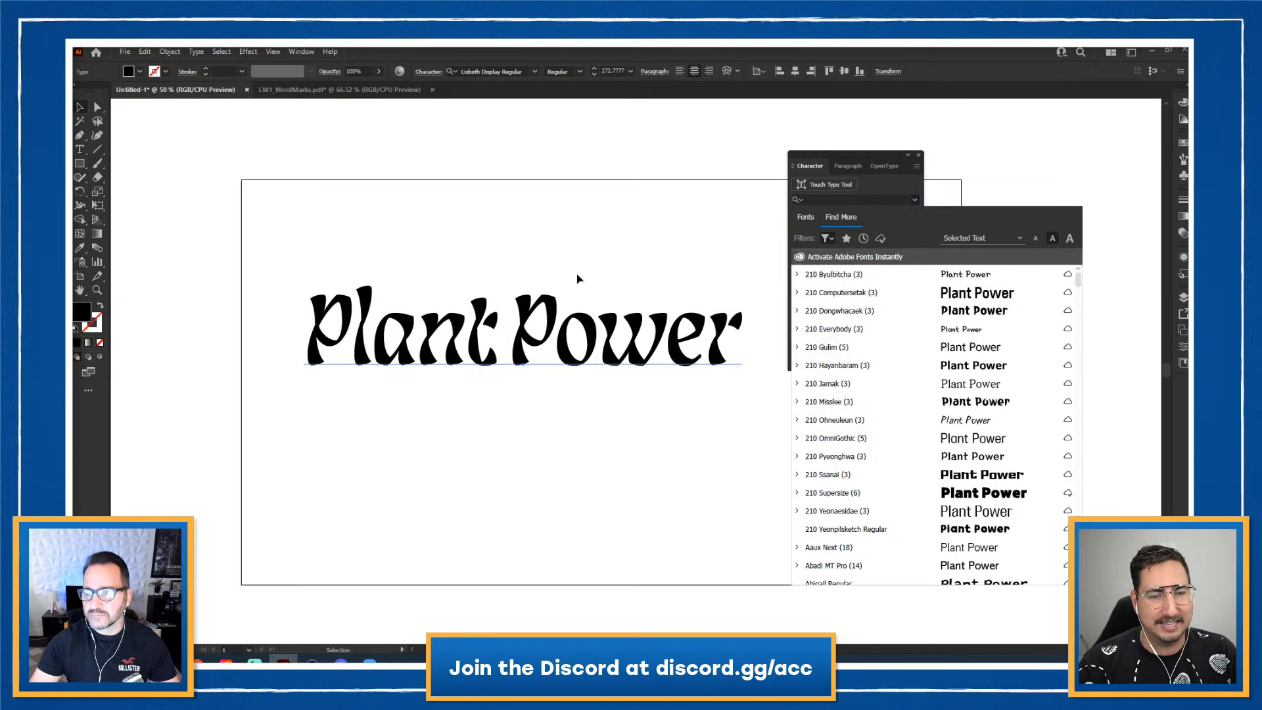
{"action": "left_click", "coordinate": [688, 246]}
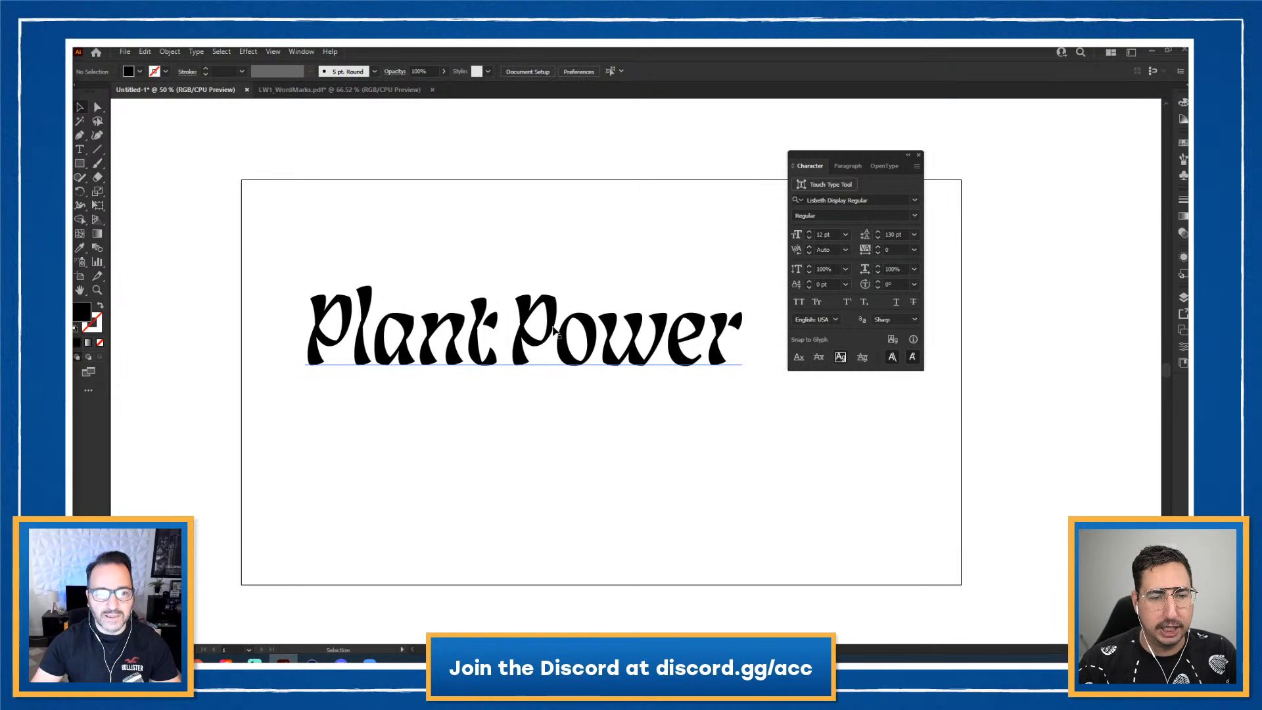
{"action": "left_click", "coordinate": [556, 302]}
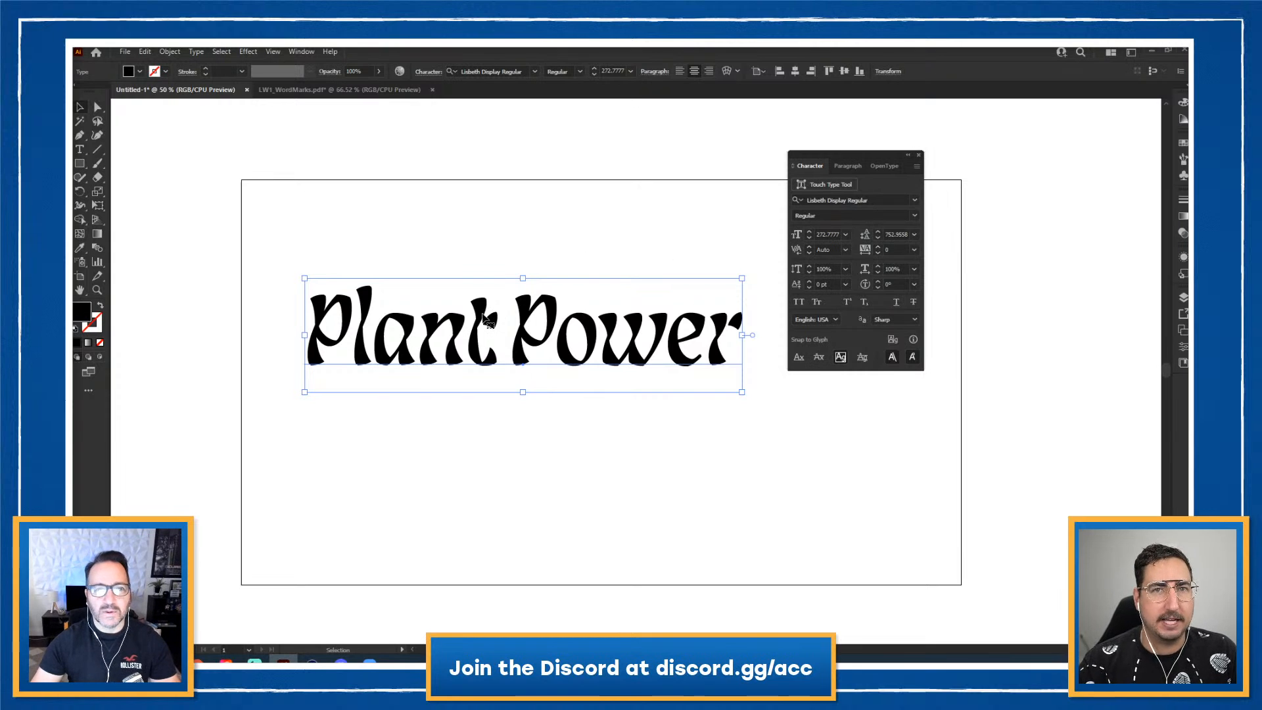
{"action": "left_click", "coordinate": [540, 250]}
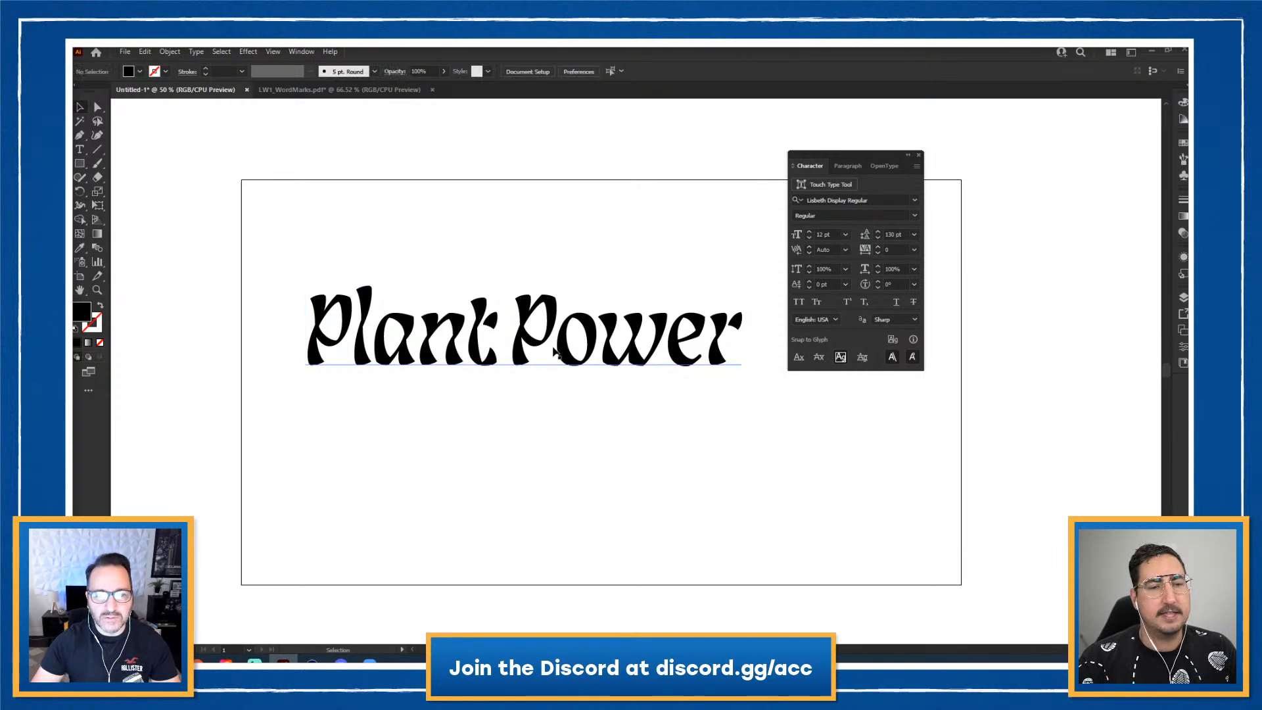
Duplicate the "Plant Power" text directly below the original and convert the copy to outlines
{"action": "key", "text": "z"}
{"action": "left_click", "coordinate": [585, 338]}
{"action": "left_click_drag", "start_coordinate": [855, 158], "coordinate": [1021, 147]}
{"action": "key", "text": "v"}
{"action": "left_click", "coordinate": [499, 338]}
{"action": "scroll", "coordinate": [500, 339], "scroll_direction": "down", "scroll_amount": 5}
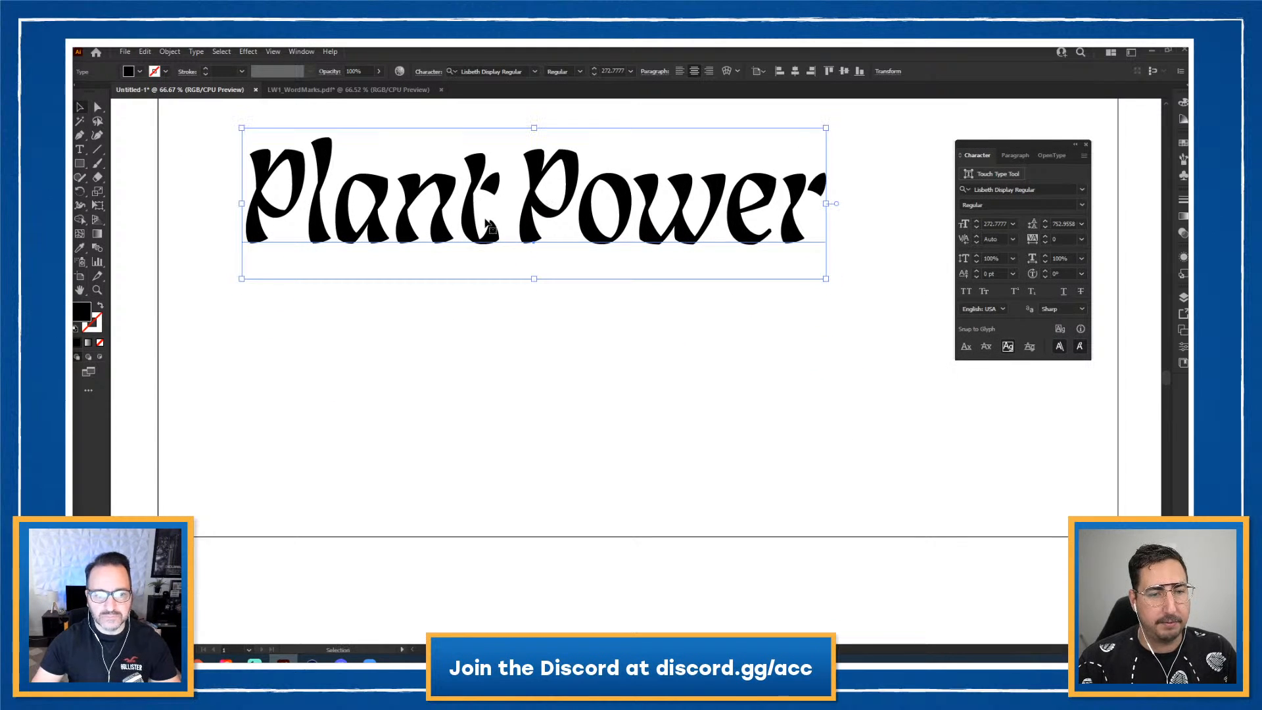
{"action": "left_click_drag", "start_coordinate": [479, 206], "coordinate": [474, 348]}
{"action": "left_click", "coordinate": [483, 358]}
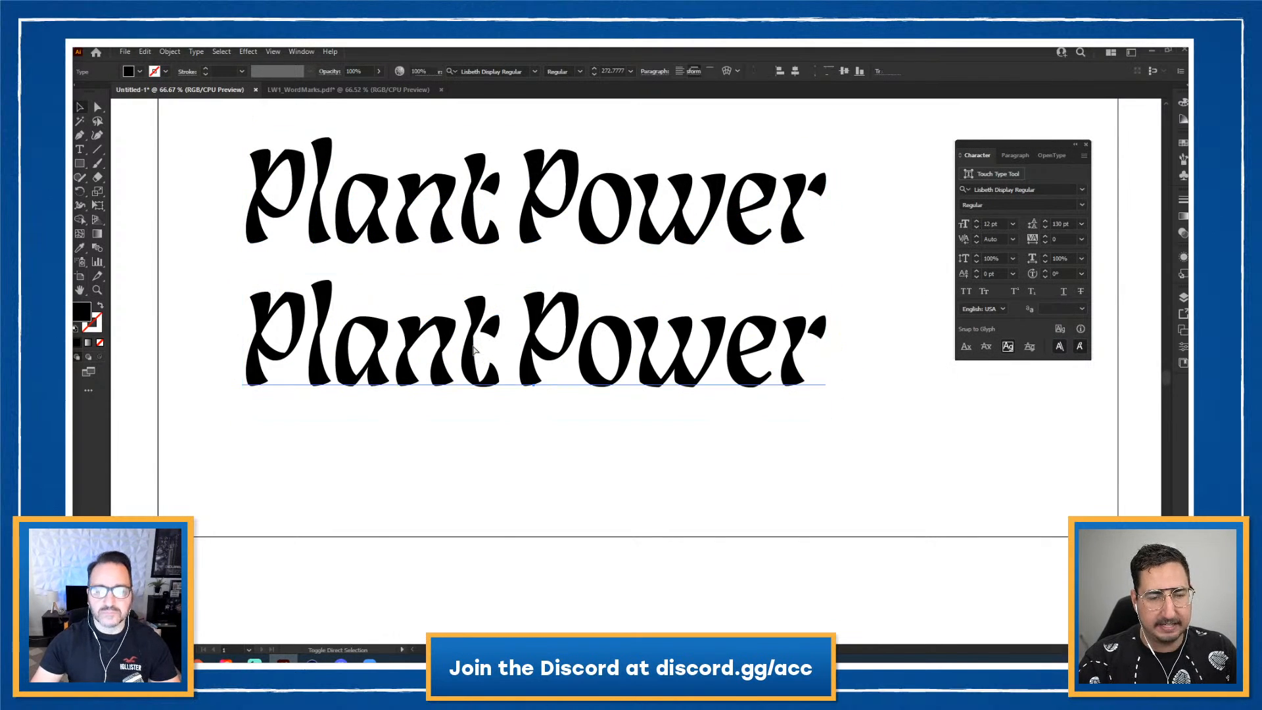
{"action": "scroll", "coordinate": [502, 490], "scroll_direction": "up", "scroll_amount": 2}
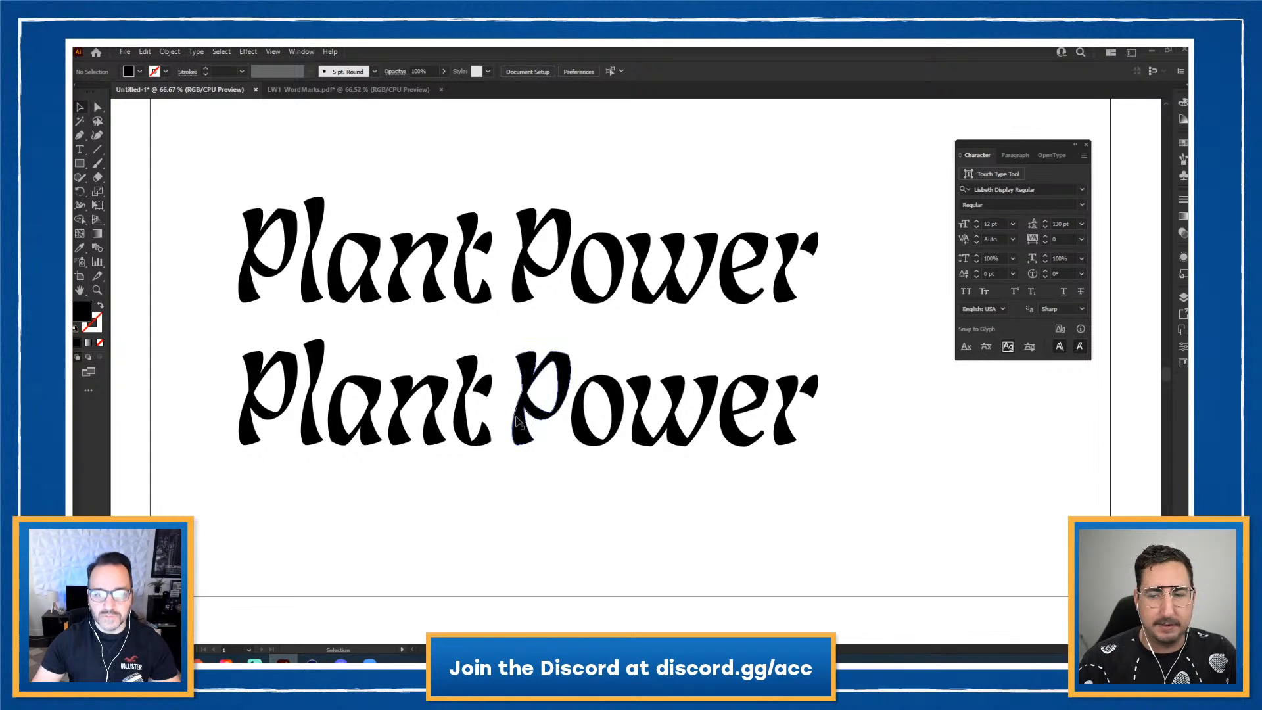
Insert test characters between the two words of the upper live text and undo the insertion
{"action": "left_click", "coordinate": [526, 309]}
{"action": "double_click", "coordinate": [503, 257]}
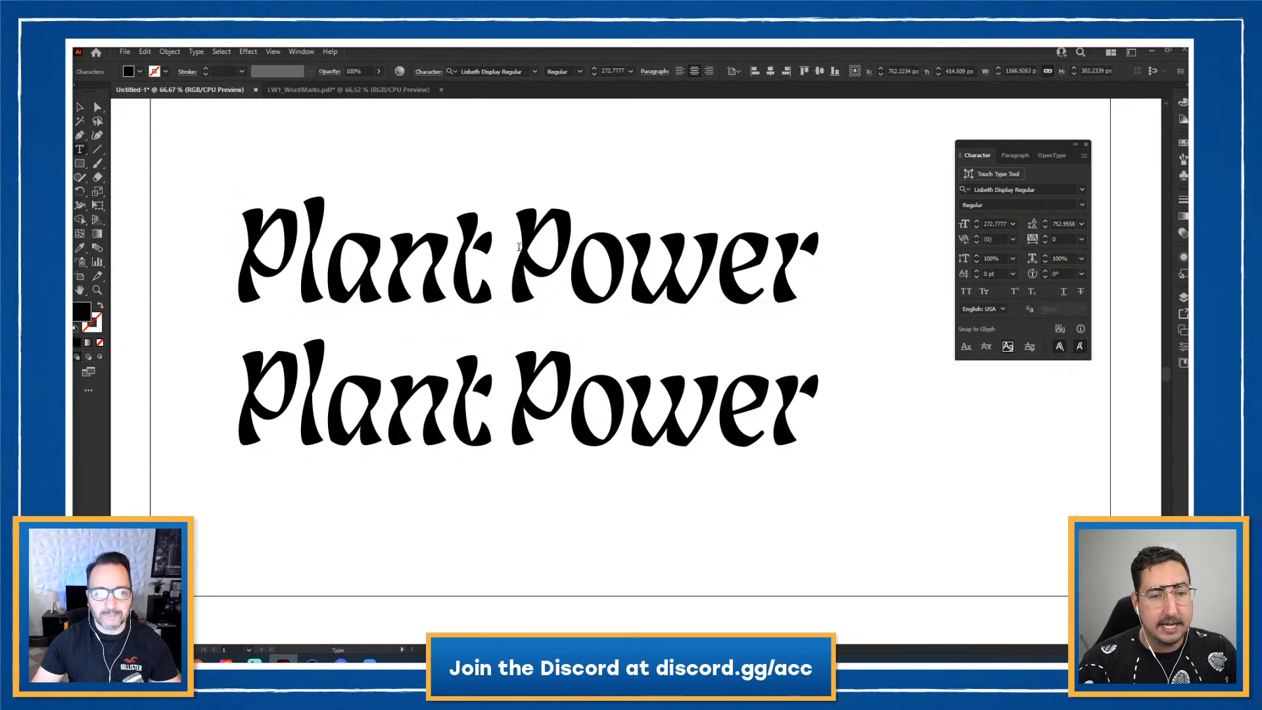
{"action": "type", "text": "asdfoi"}
{"action": "key", "text": "ctrl+z"}
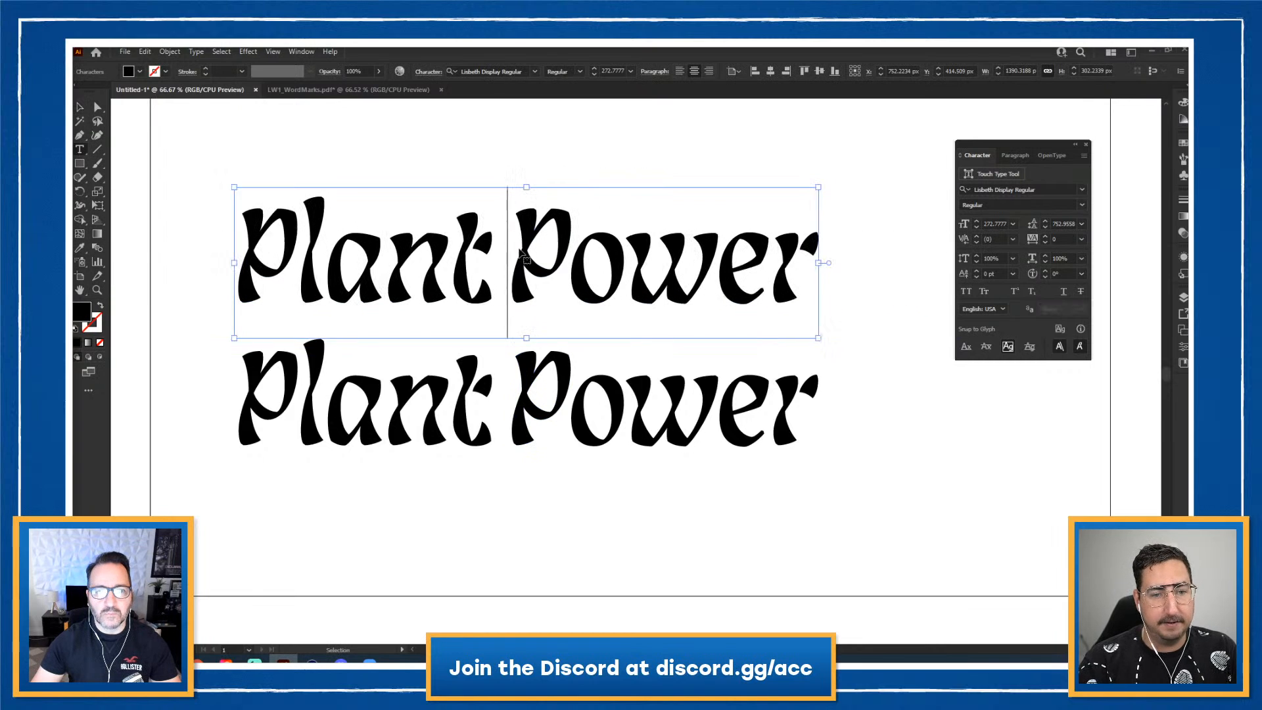
Delete the outlined lower copy of "Plant Power"
{"action": "left_click", "coordinate": [82, 107]}
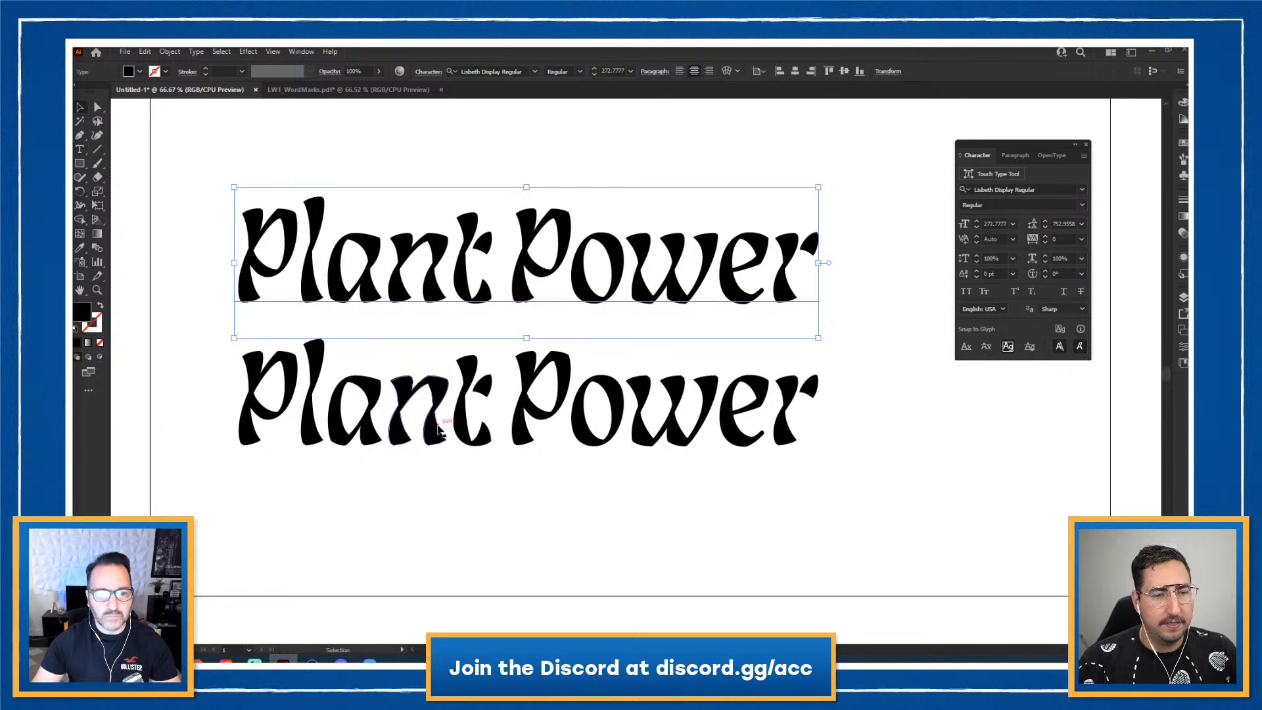
{"action": "left_click", "coordinate": [466, 394]}
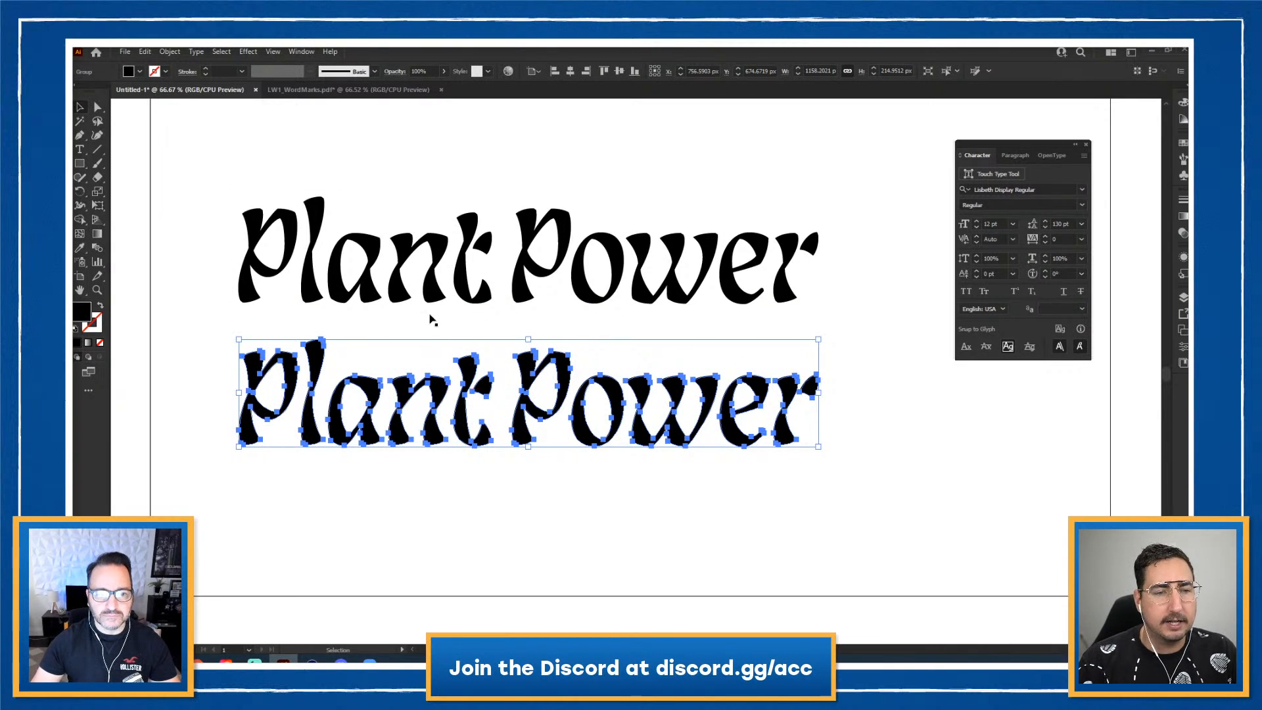
{"action": "key", "text": "Delete"}
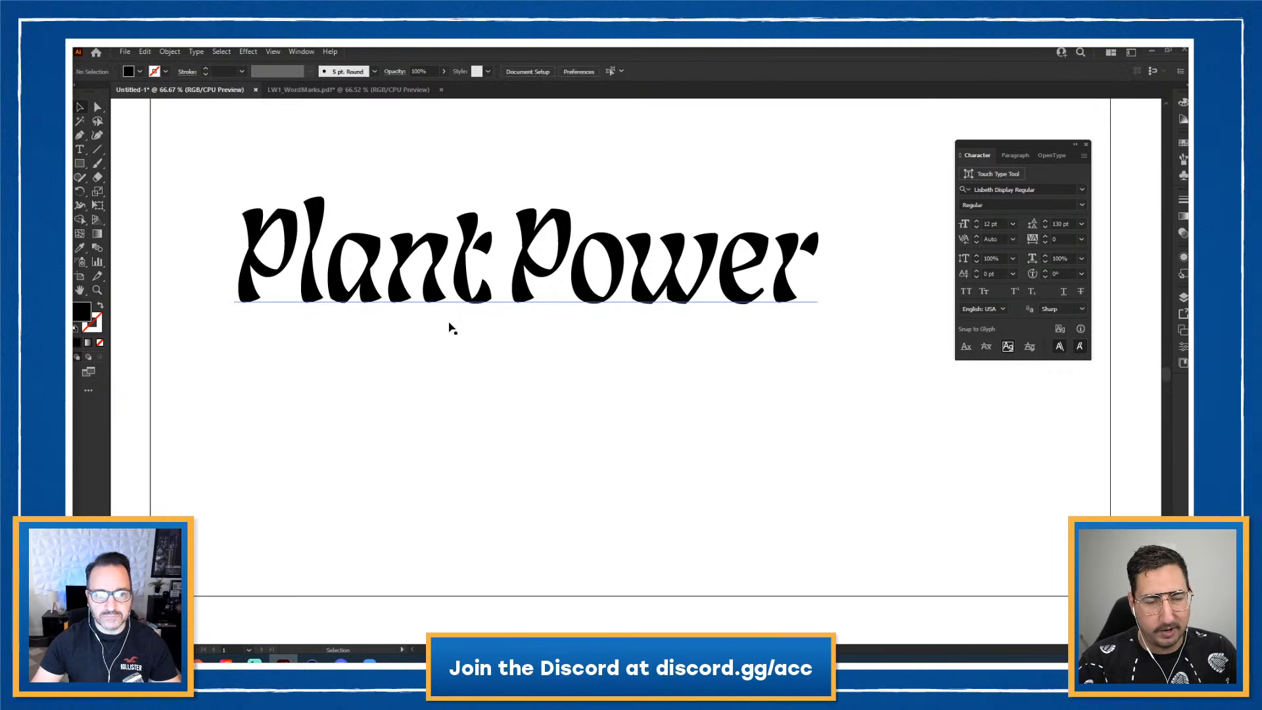
Retype the remaining live text in capitals as "PLANT POWER"
{"action": "key", "text": "t"}
{"action": "triple_click", "coordinate": [467, 288]}
{"action": "type", "text": "PL"}
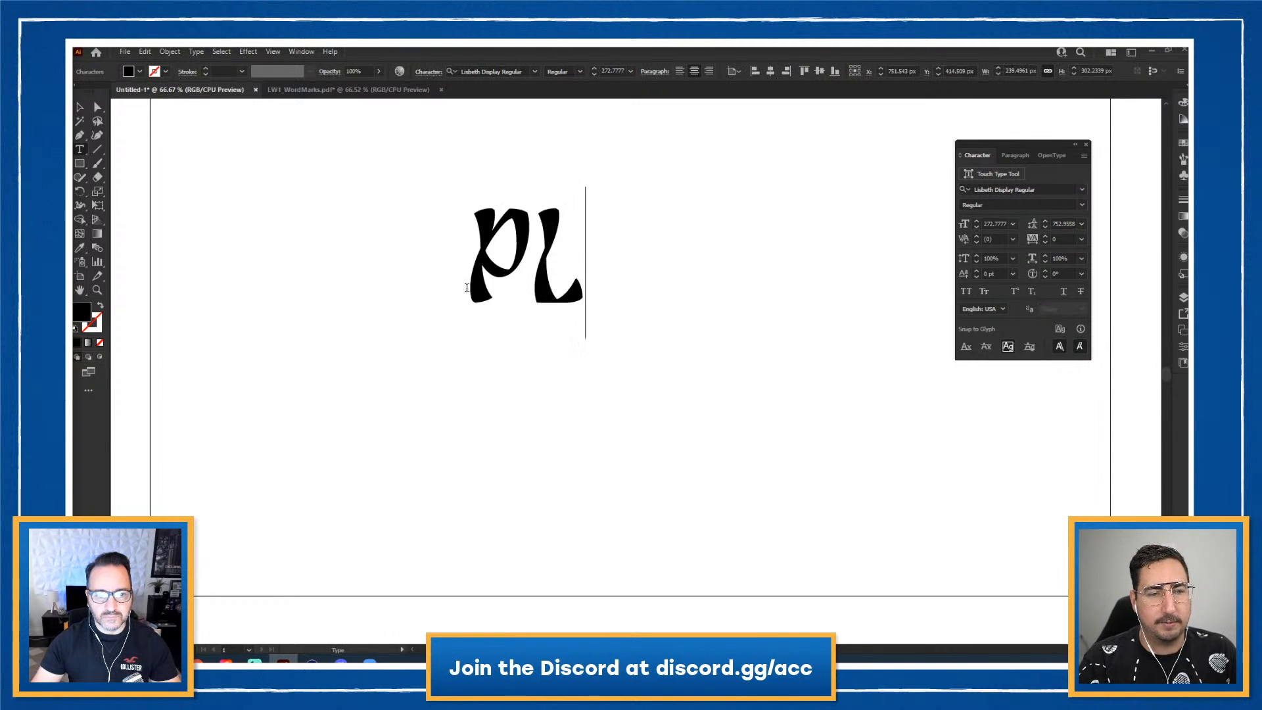
{"action": "type", "text": "ANTPOWER"}
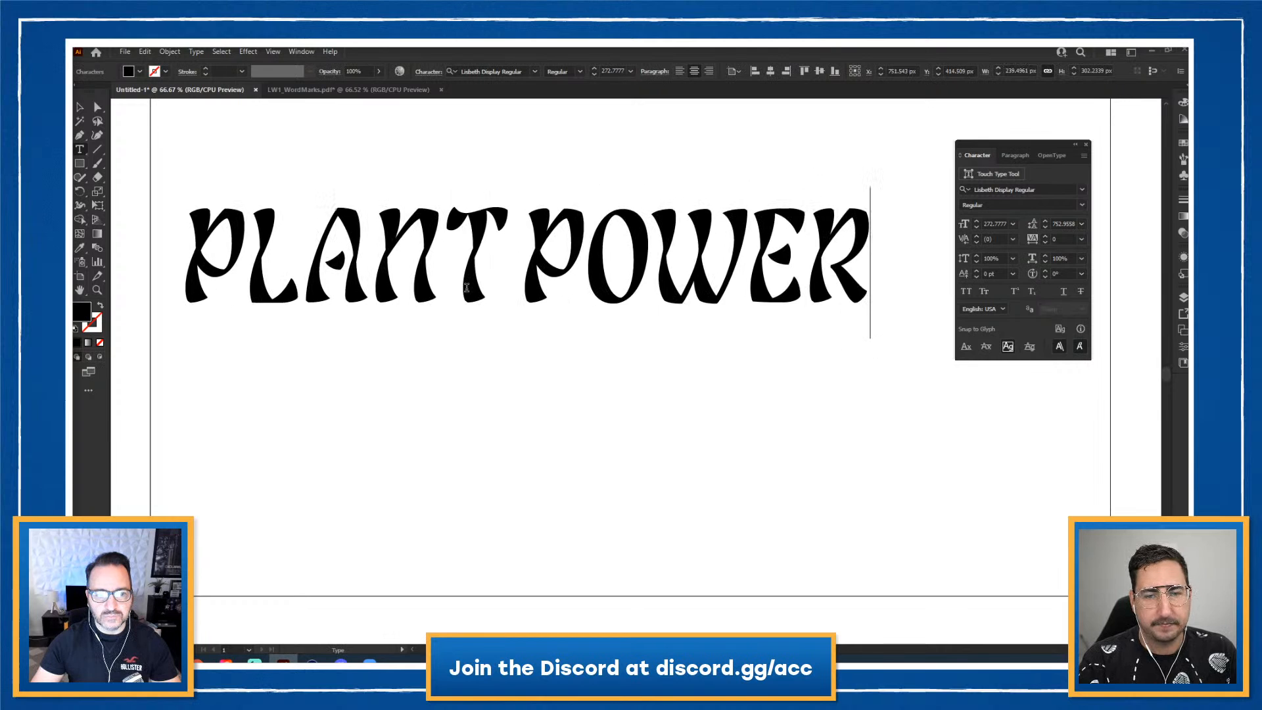
{"action": "key", "text": "Escape"}
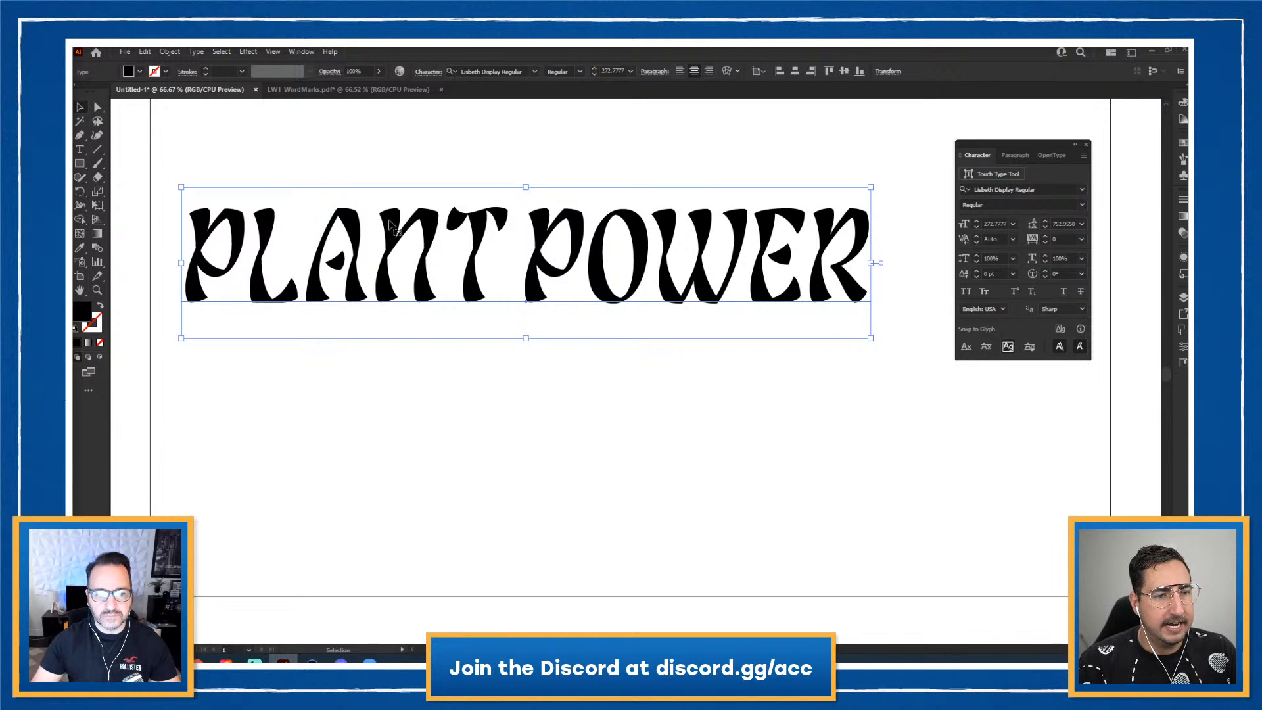
Duplicate the "PLANT POWER" text directly below the original and expand the copy's object and fill into outlines
{"action": "key", "text": "a"}
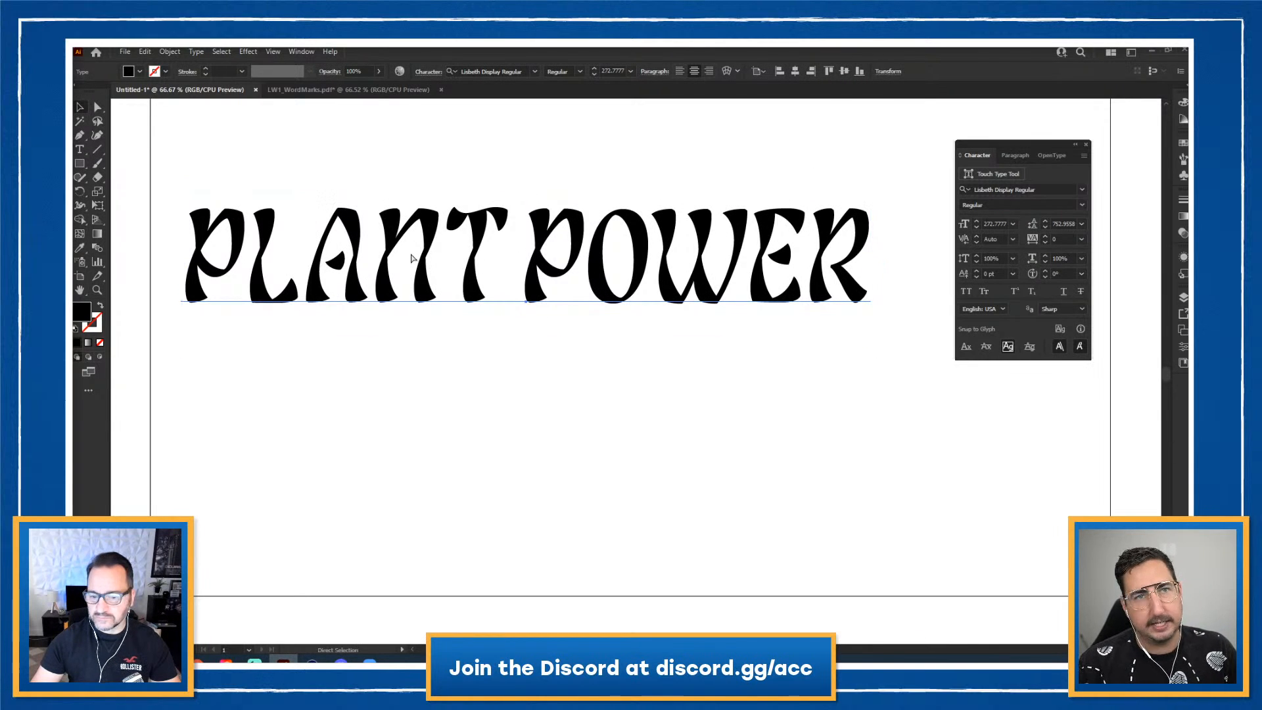
{"action": "key", "text": "ctrl+v"}
{"action": "left_click_drag", "start_coordinate": [513, 360], "coordinate": [507, 406]}
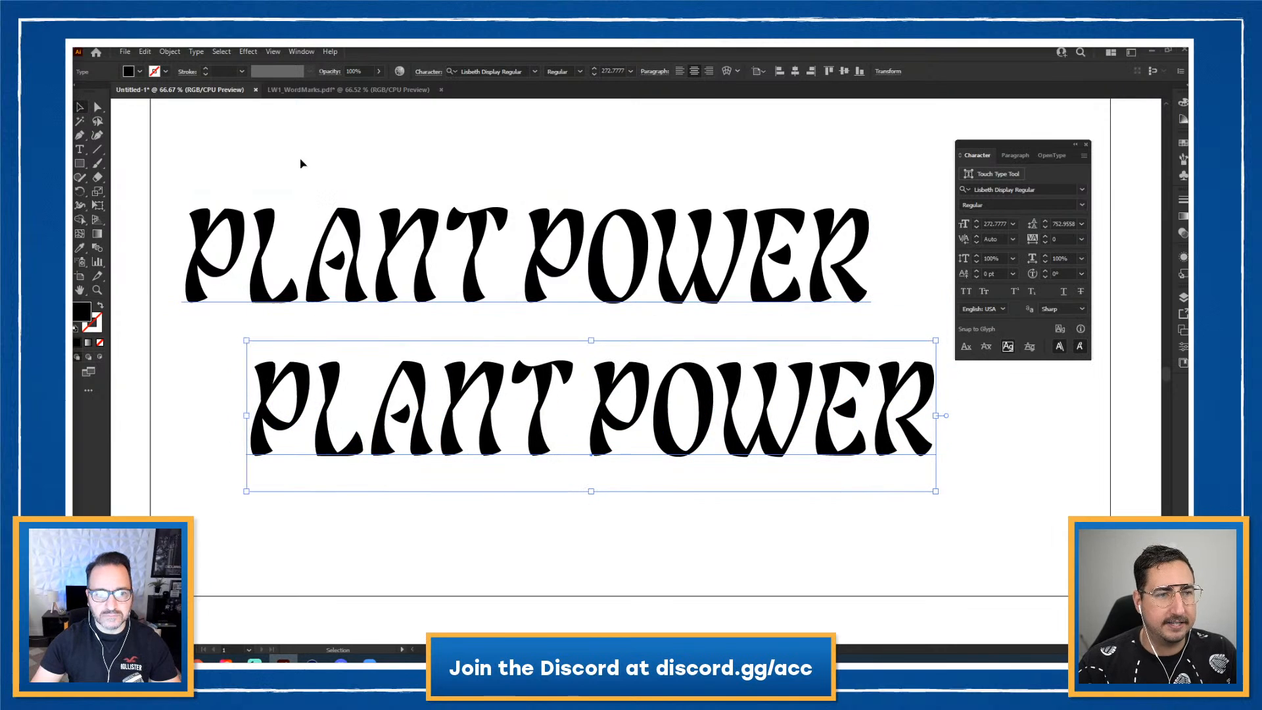
{"action": "left_click", "coordinate": [169, 51]}
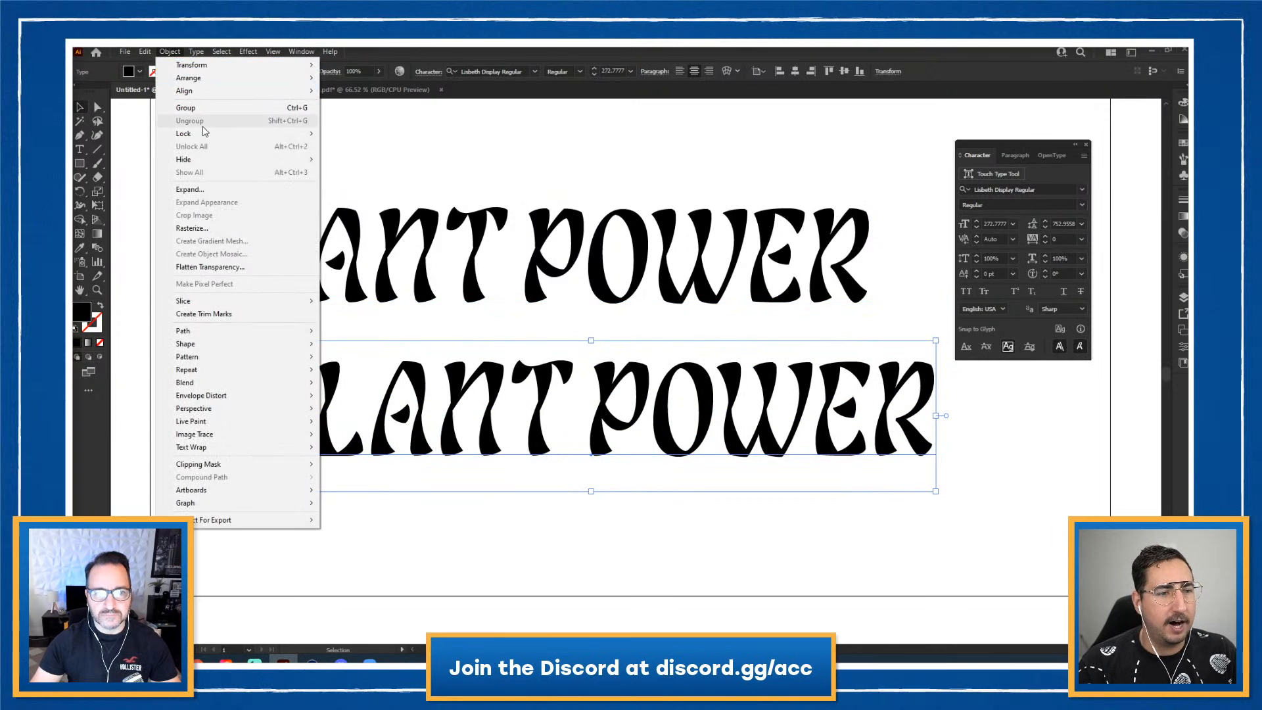
{"action": "left_click", "coordinate": [216, 193]}
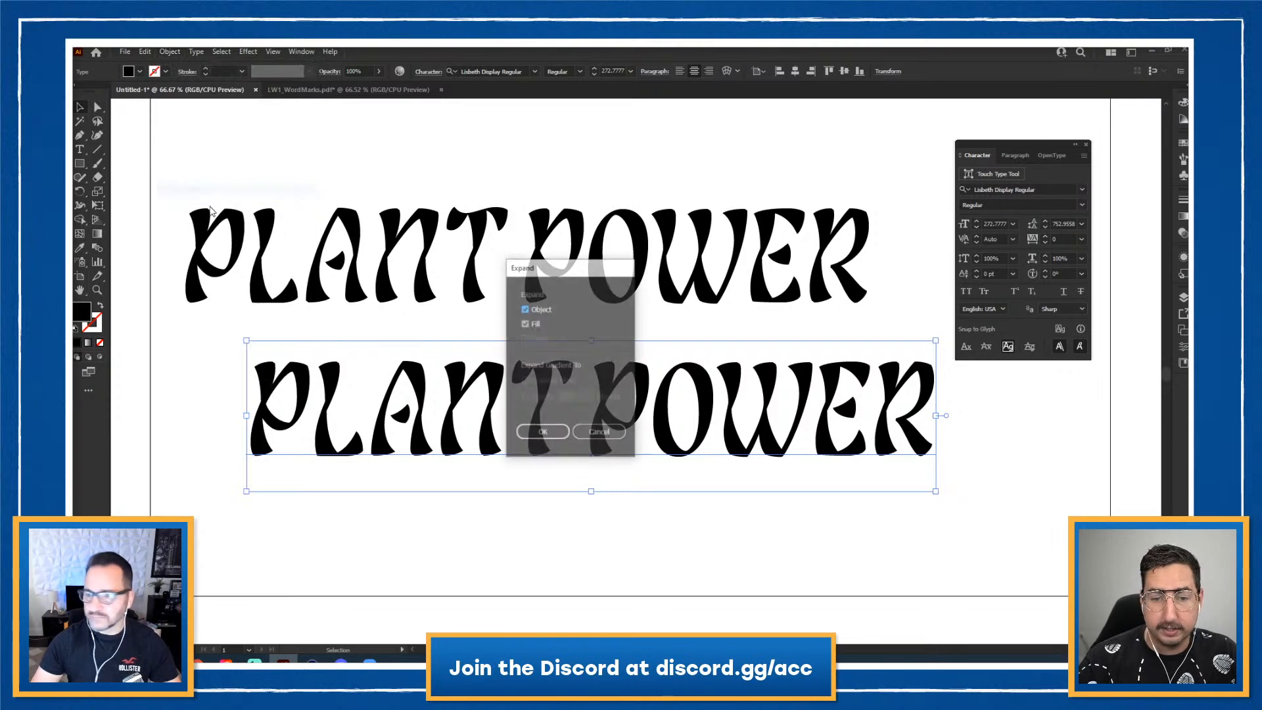
{"action": "left_click", "coordinate": [535, 432]}
{"action": "left_click", "coordinate": [605, 480]}
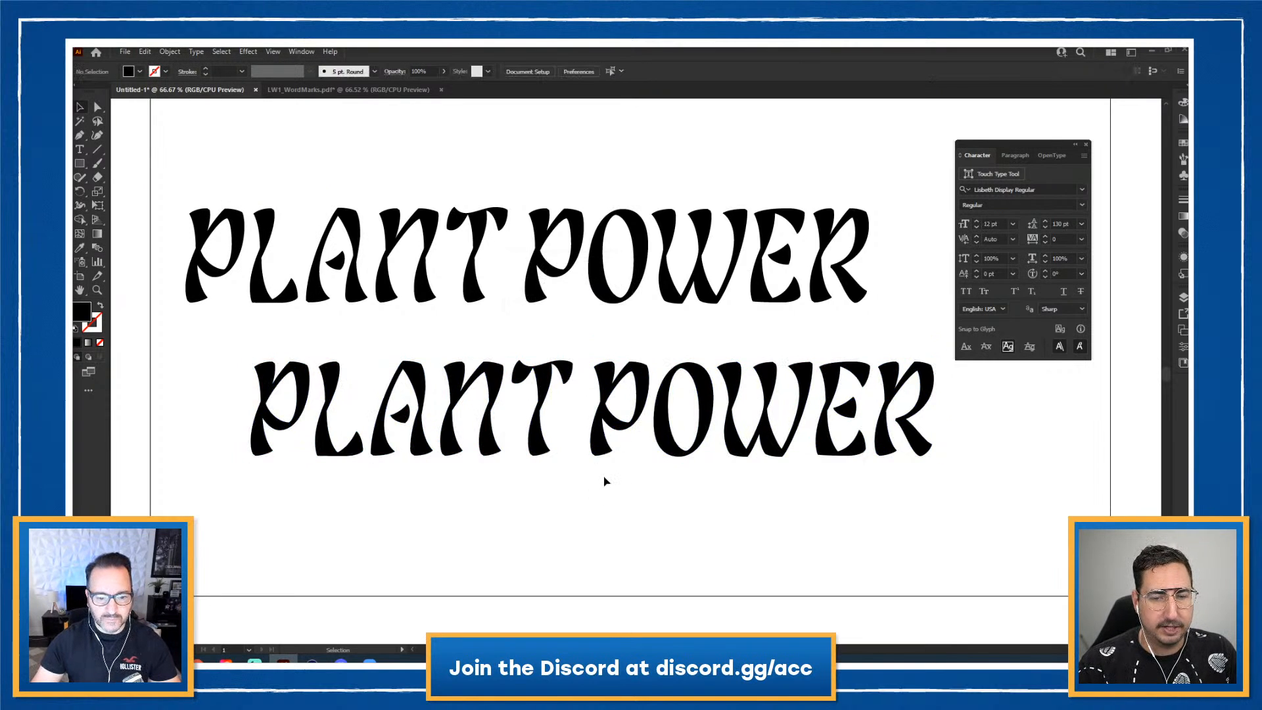
Close the Character panel and move the outlined "PLANT POWER" copy into the empty area below the artboard
{"action": "key", "text": "z"}
{"action": "left_click", "coordinate": [591, 433]}
{"action": "left_click_drag", "start_coordinate": [609, 410], "coordinate": [589, 482]}
{"action": "key", "text": "ctrl+t"}
{"action": "left_click", "coordinate": [647, 369], "text": "alt"}
{"action": "key", "text": "v"}
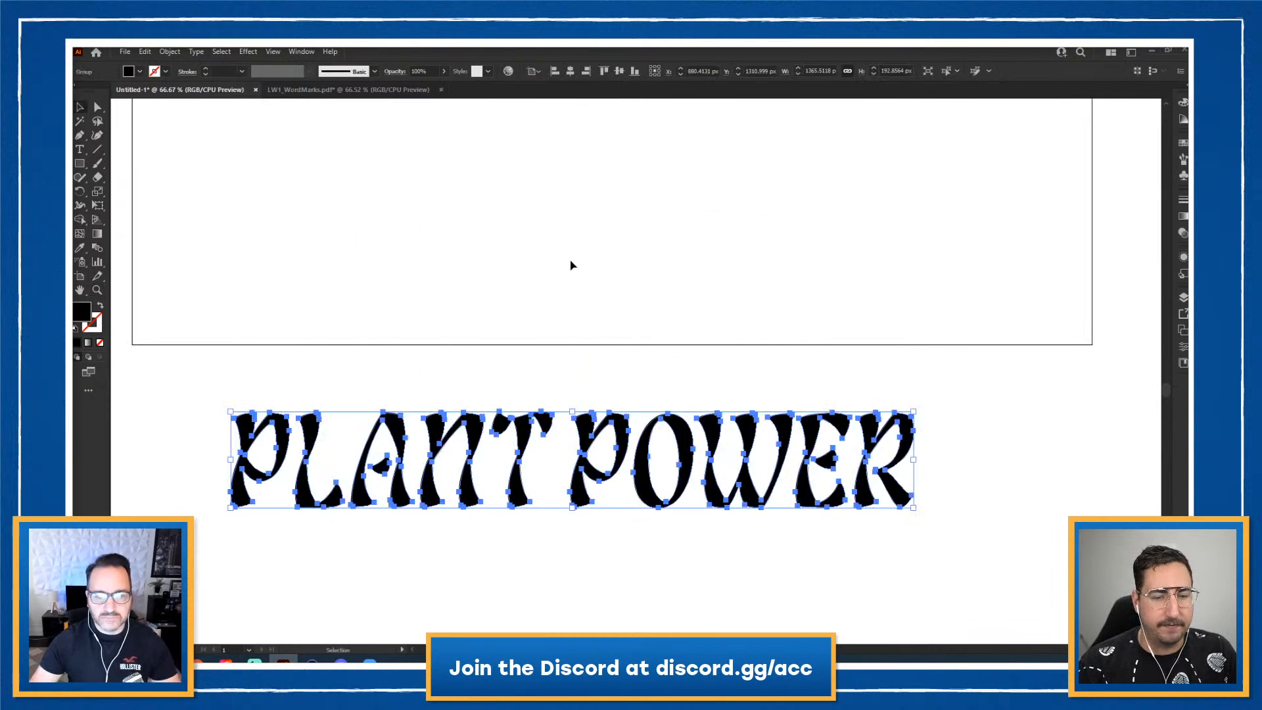
{"action": "left_click", "coordinate": [572, 265]}
Split the outlined copy into two separate letter groups, PLANT and POWER
{"action": "scroll", "coordinate": [625, 290], "scroll_direction": "down", "scroll_amount": 5}
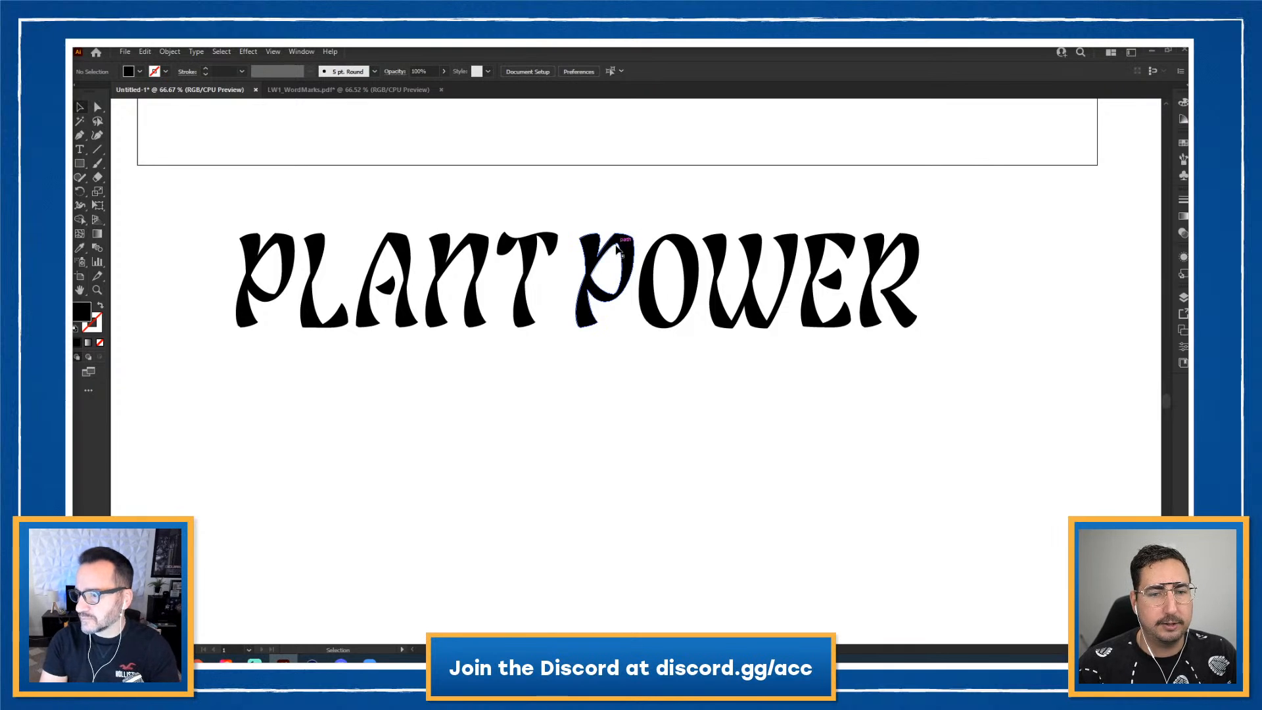
{"action": "key", "text": "ctrl+a"}
{"action": "left_click_drag", "start_coordinate": [564, 209], "coordinate": [1078, 428]}
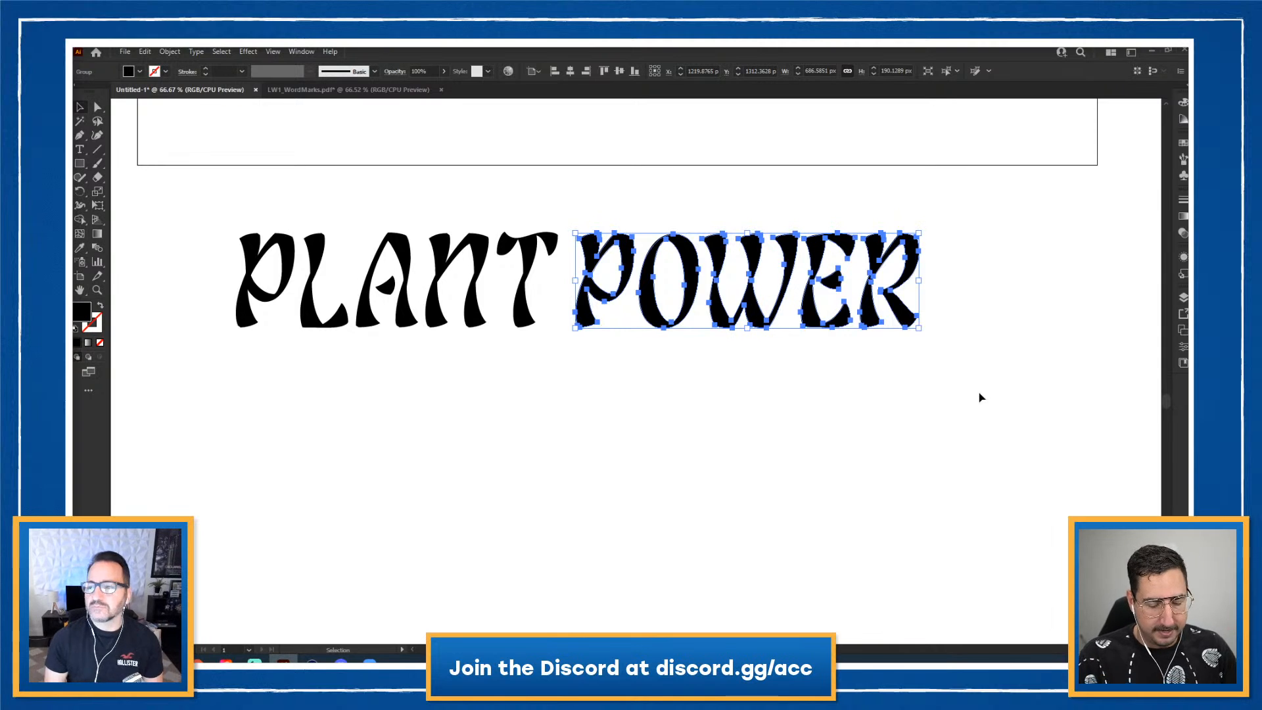
Draw a solid black circle about 293 px in diameter below the outlined word PLANT
{"action": "key", "text": "l"}
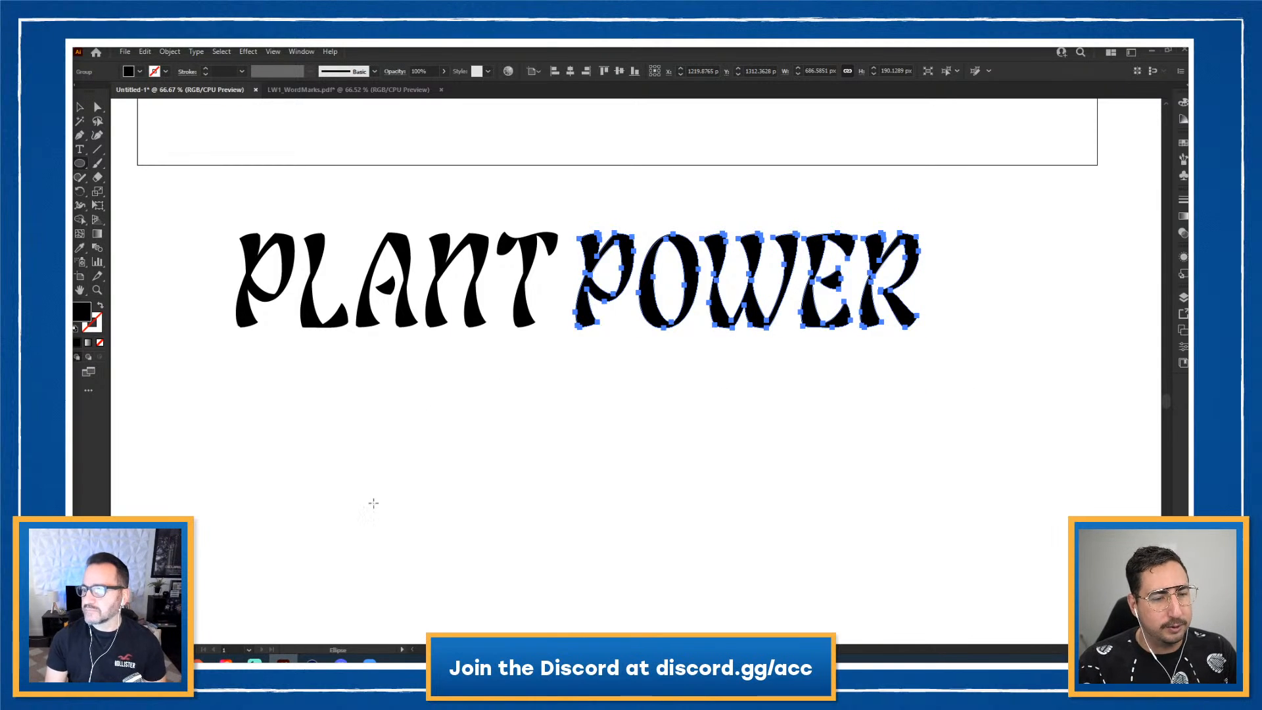
{"action": "left_click_drag", "start_coordinate": [359, 512], "coordinate": [285, 439]}
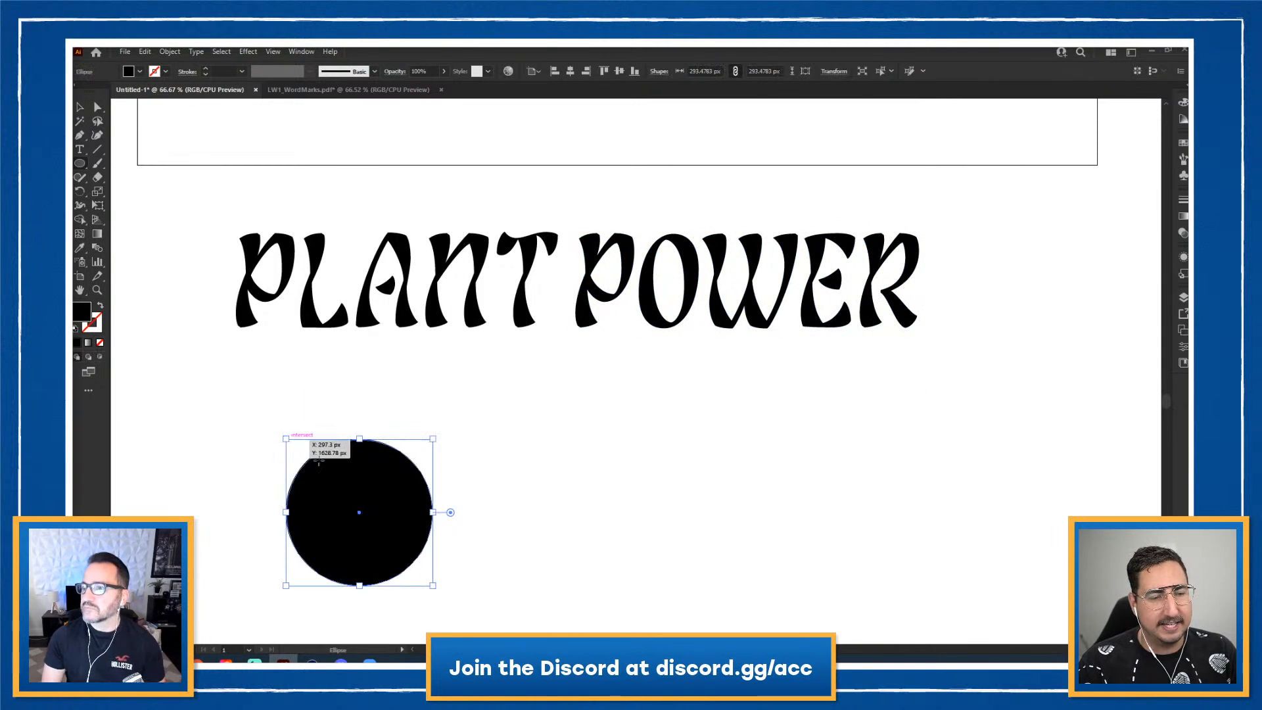
{"action": "key", "text": "space"}
{"action": "left_click_drag", "start_coordinate": [390, 461], "coordinate": [407, 343]}
{"action": "key", "text": "v"}
{"action": "left_click", "coordinate": [488, 367]}
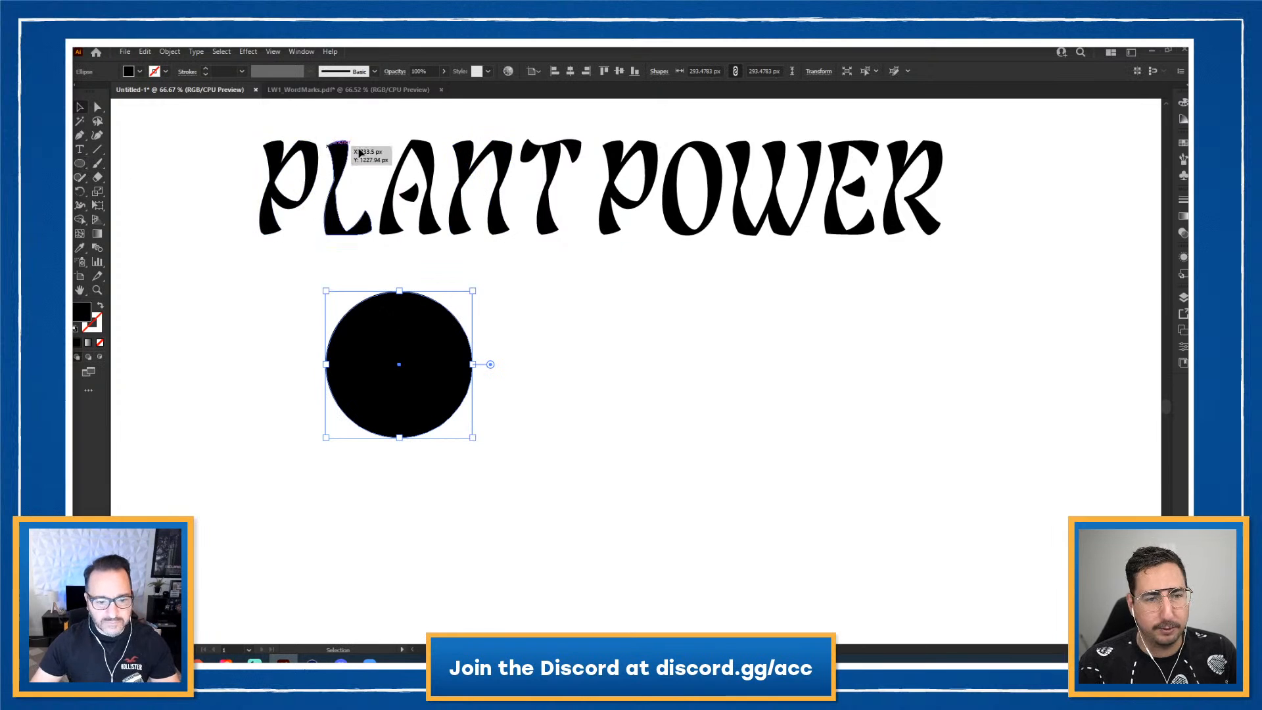
Warp the outlined PLANT group into the circle with Envelope Distort, using the circle as the top object
{"action": "left_click", "coordinate": [408, 191]}
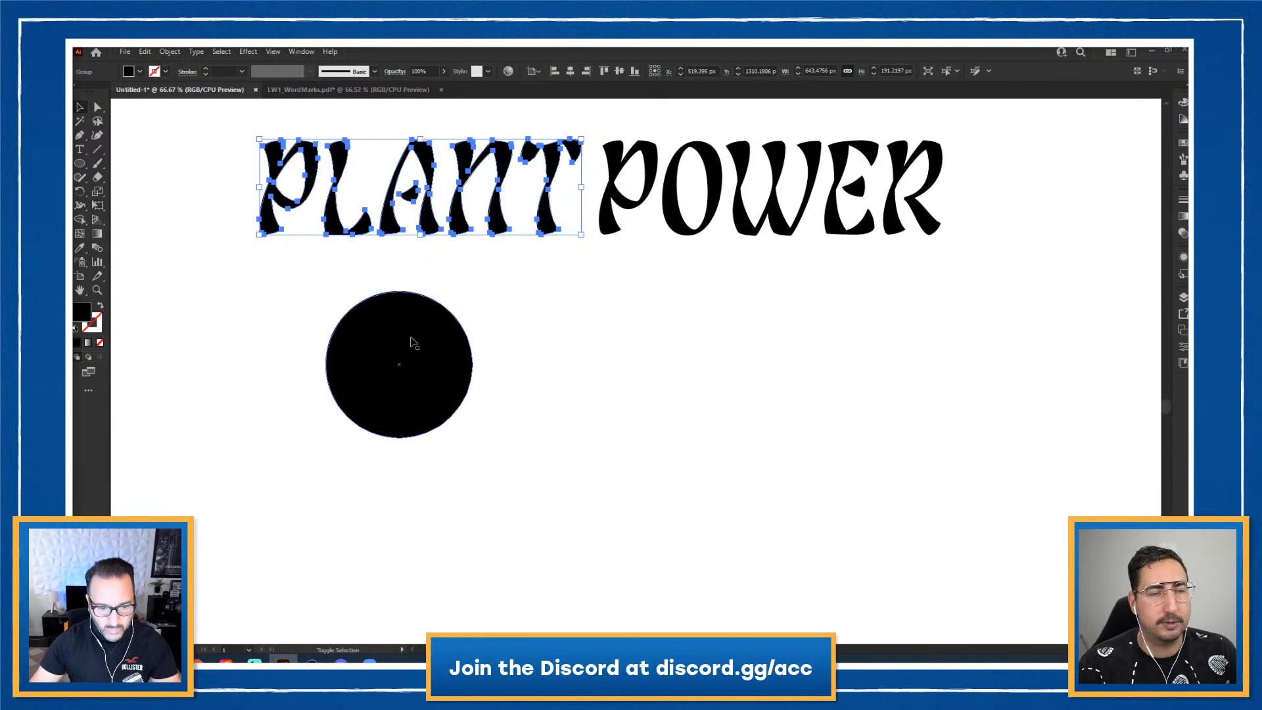
{"action": "left_click", "coordinate": [412, 342], "text": "shift"}
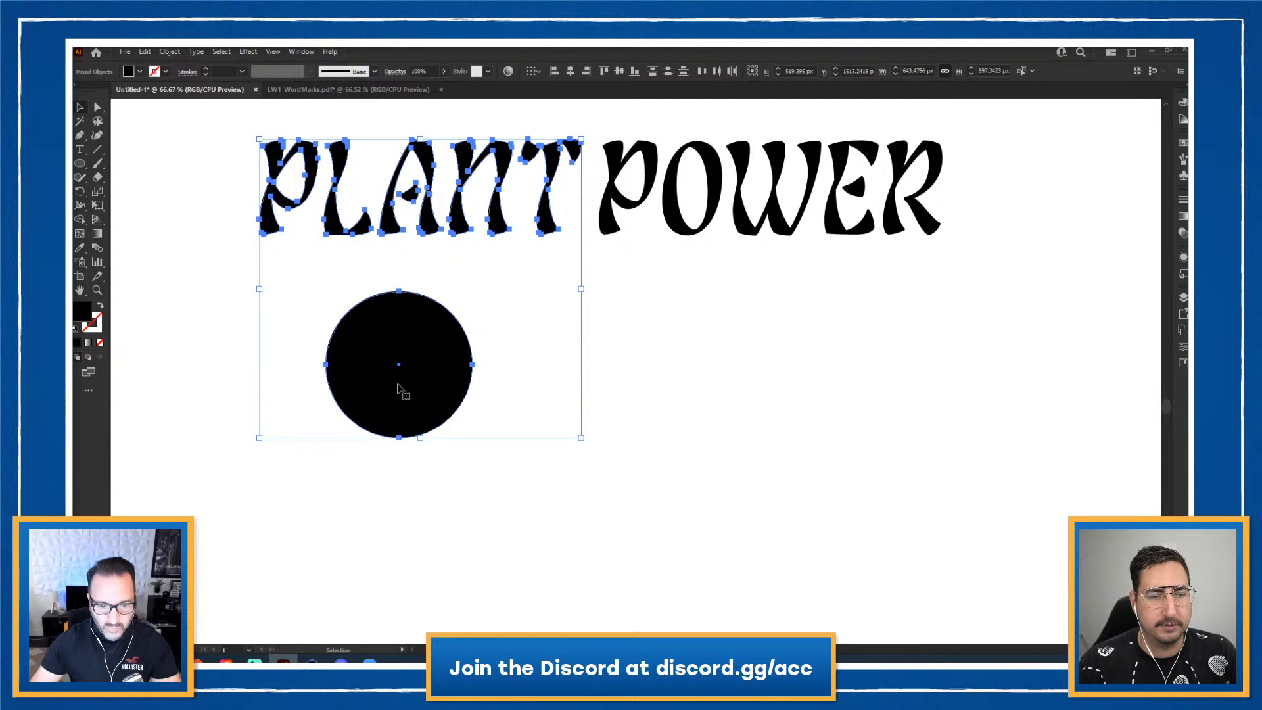
{"action": "left_click", "coordinate": [170, 52]}
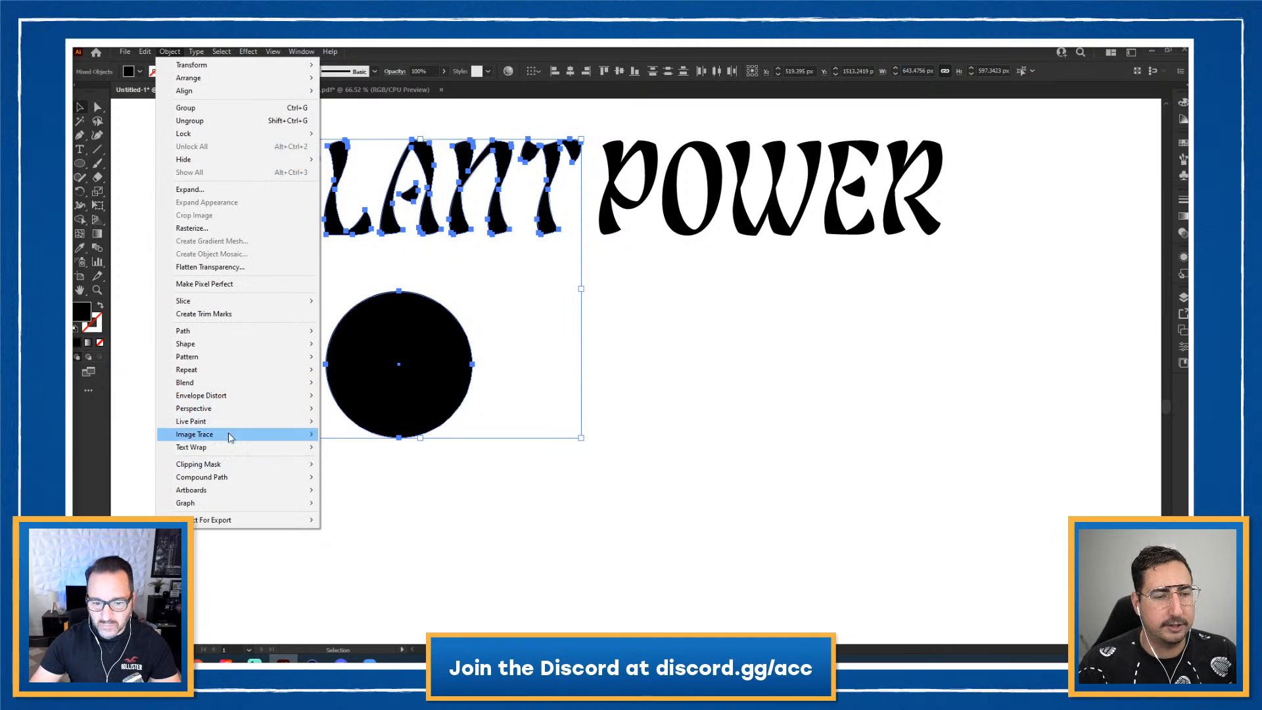
{"action": "mouse_move", "coordinate": [238, 398]}
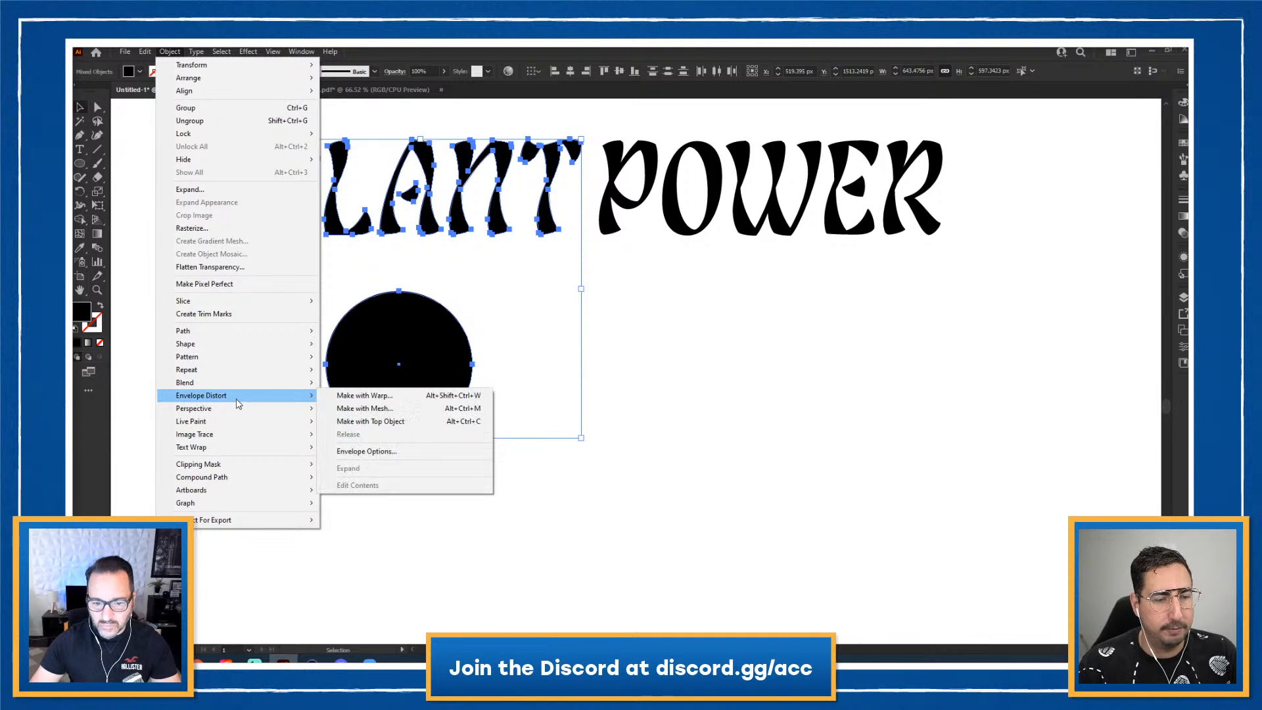
{"action": "left_click", "coordinate": [379, 424]}
{"action": "left_click", "coordinate": [550, 471]}
Examine the circle-warped PLANT lettering up close and alongside the undistorted POWER
{"action": "key", "text": "z"}
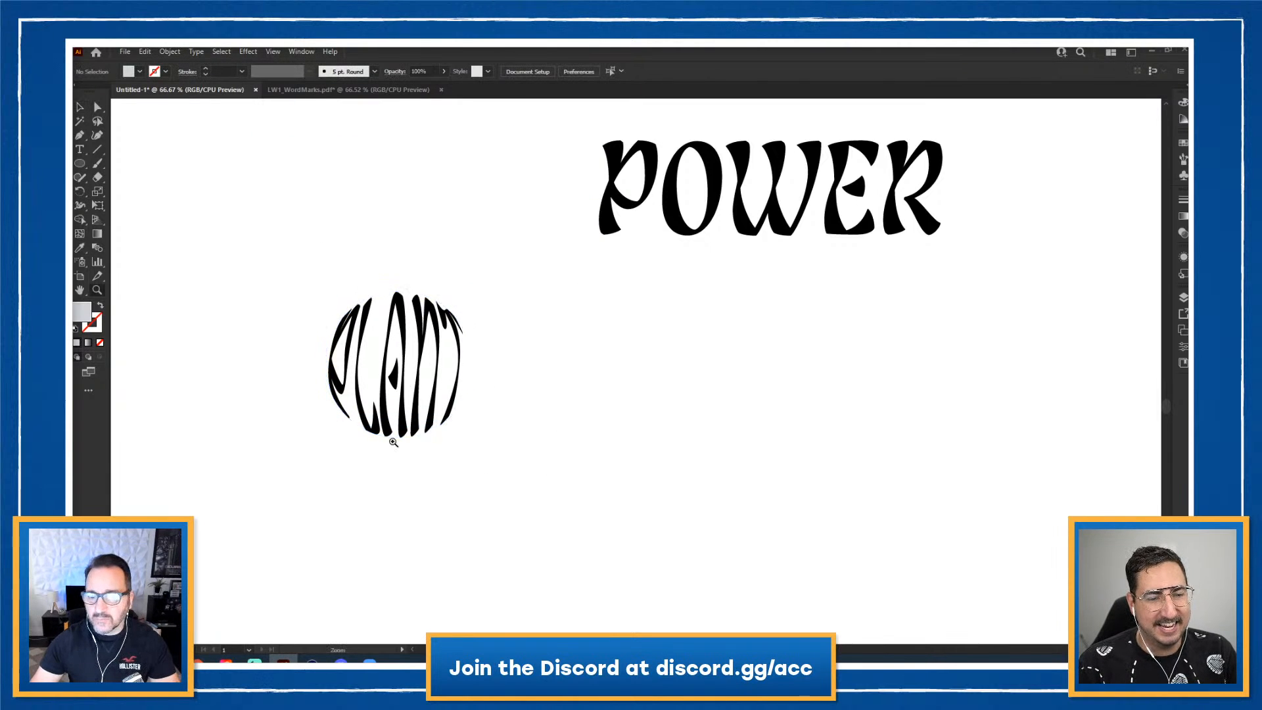
{"action": "left_click", "coordinate": [393, 442]}
{"action": "left_click", "coordinate": [655, 280]}
{"action": "left_click_drag", "start_coordinate": [688, 309], "coordinate": [521, 333]}
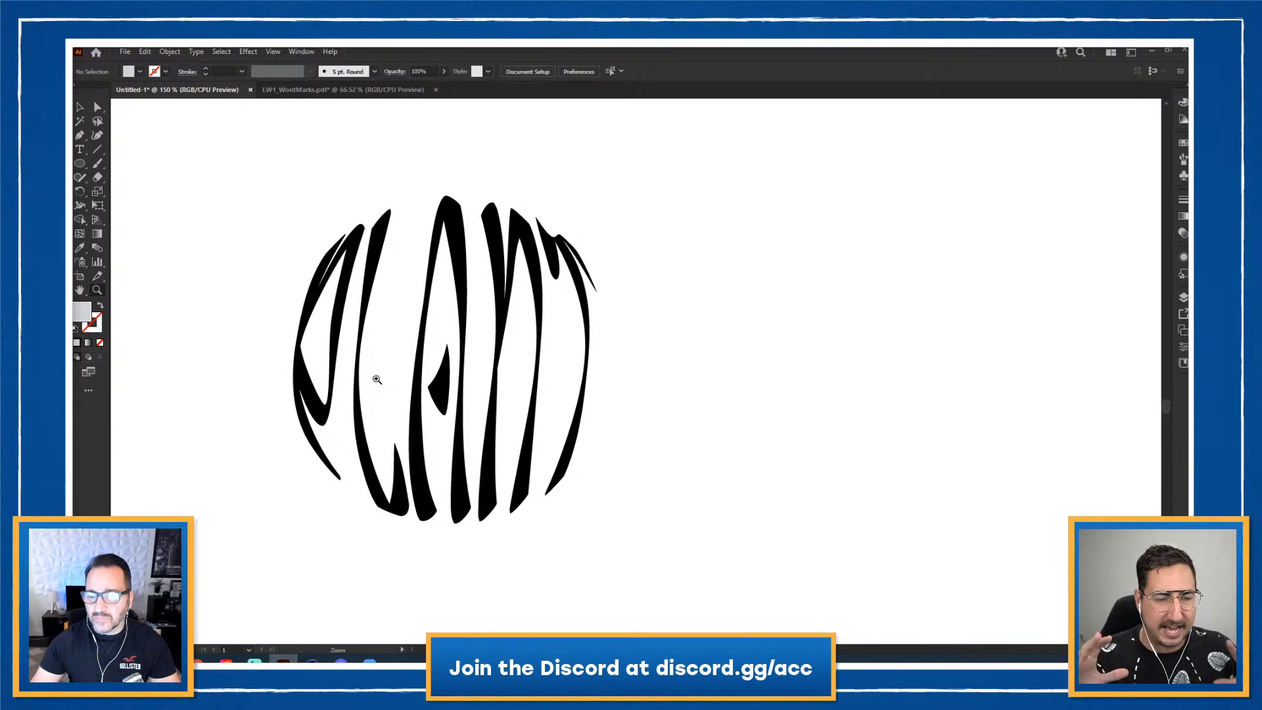
{"action": "left_click", "coordinate": [603, 373], "text": "alt"}
{"action": "left_click", "coordinate": [603, 373], "text": "alt"}
{"action": "left_click", "coordinate": [702, 353], "text": "alt"}
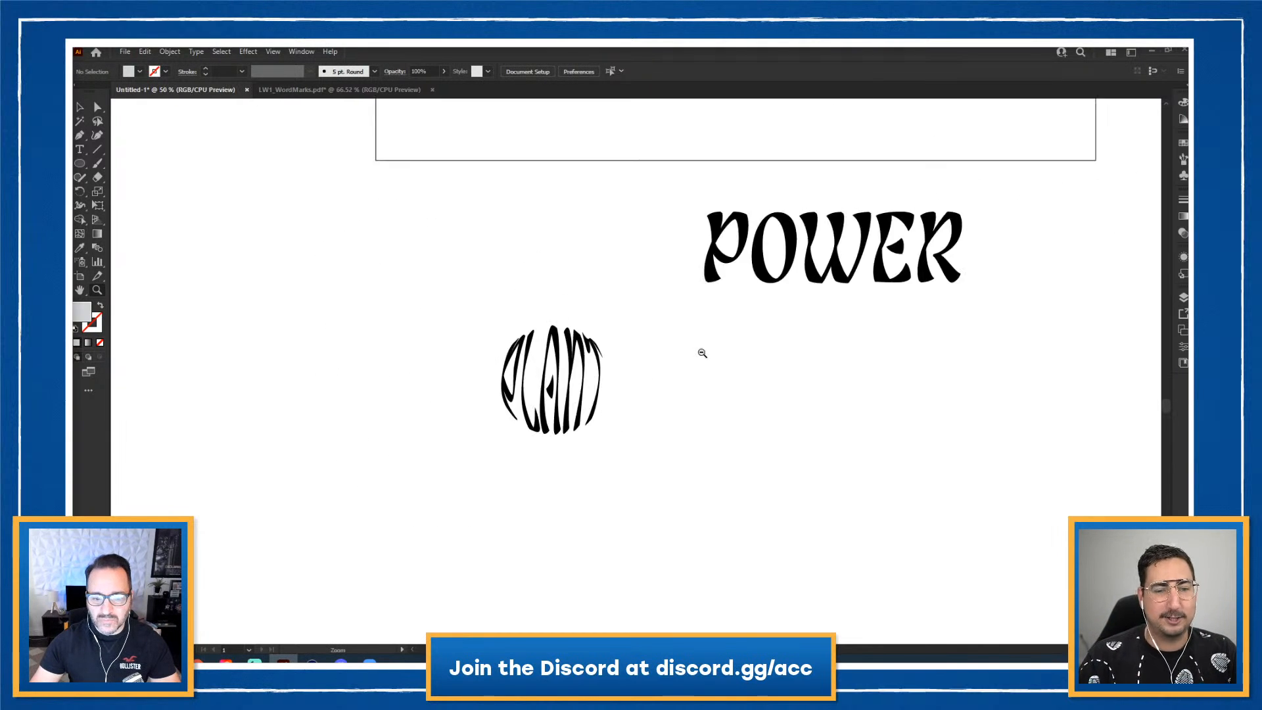
{"action": "left_click", "coordinate": [702, 353], "text": "alt"}
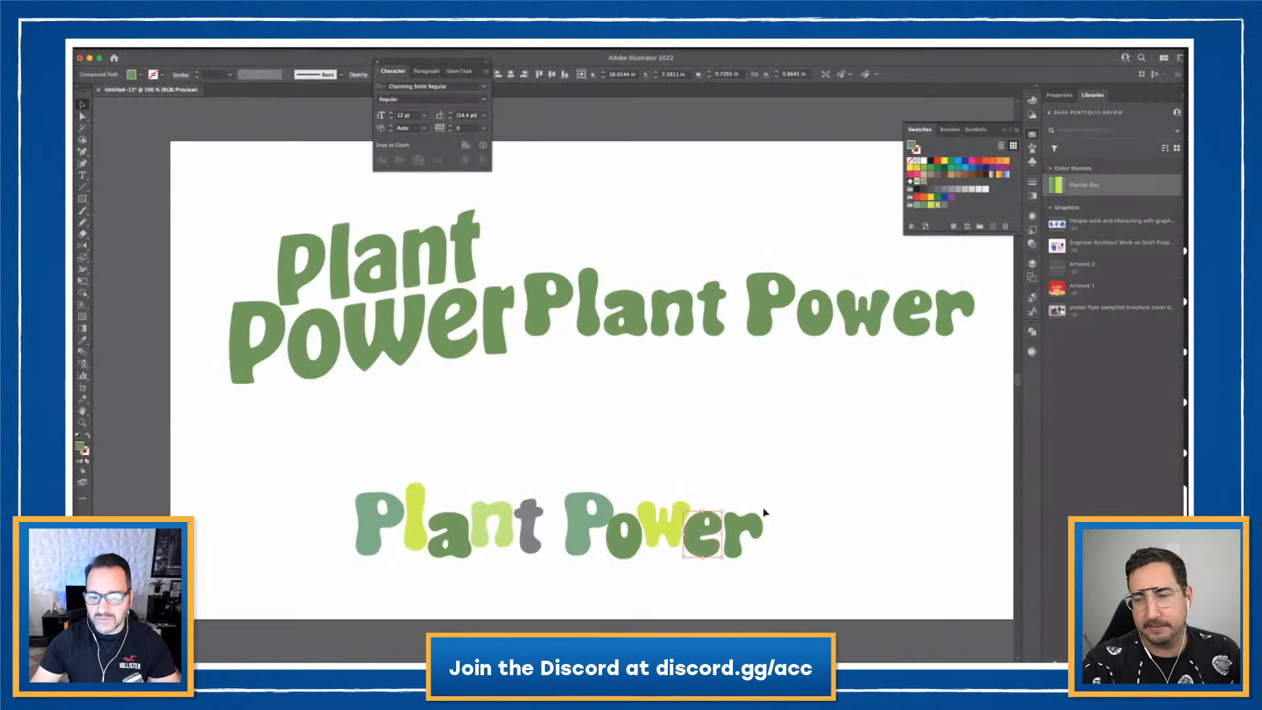
In the multicolored "Plant Power", recolor the final "e" light green and the final "r" gray
{"action": "left_click", "coordinate": [939, 205]}
{"action": "left_click", "coordinate": [943, 206]}
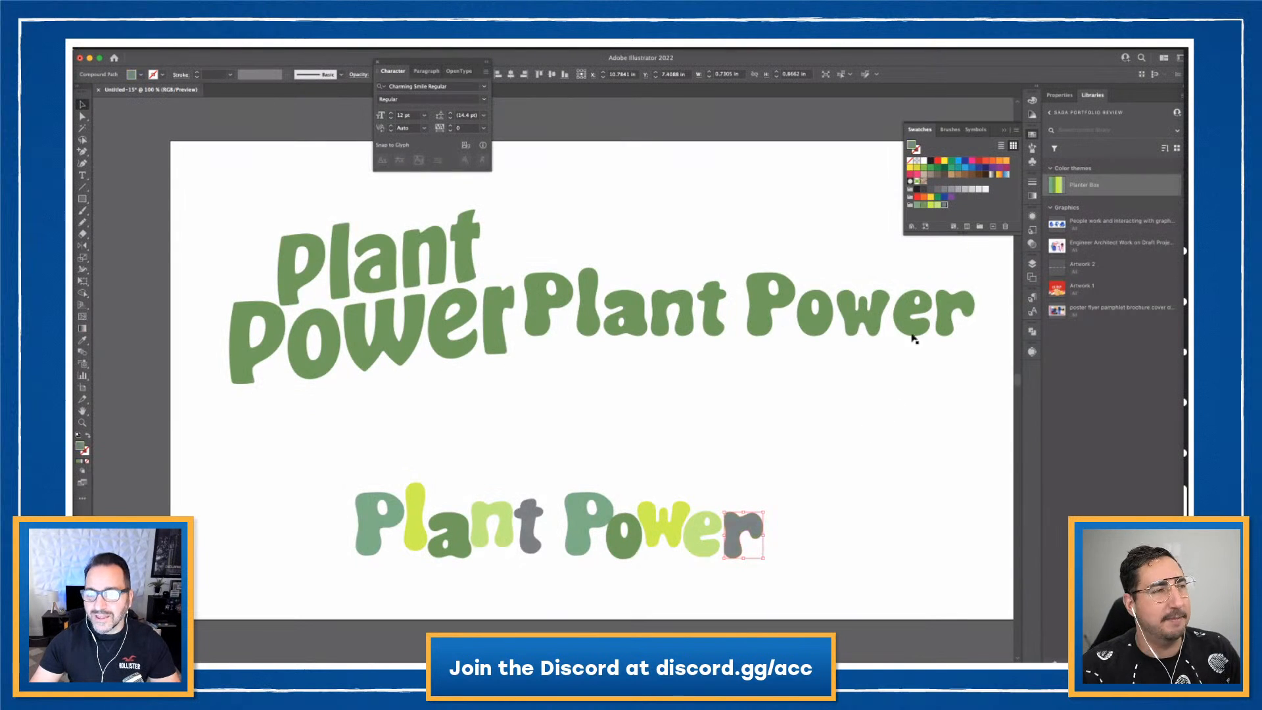
{"action": "left_click", "coordinate": [824, 451]}
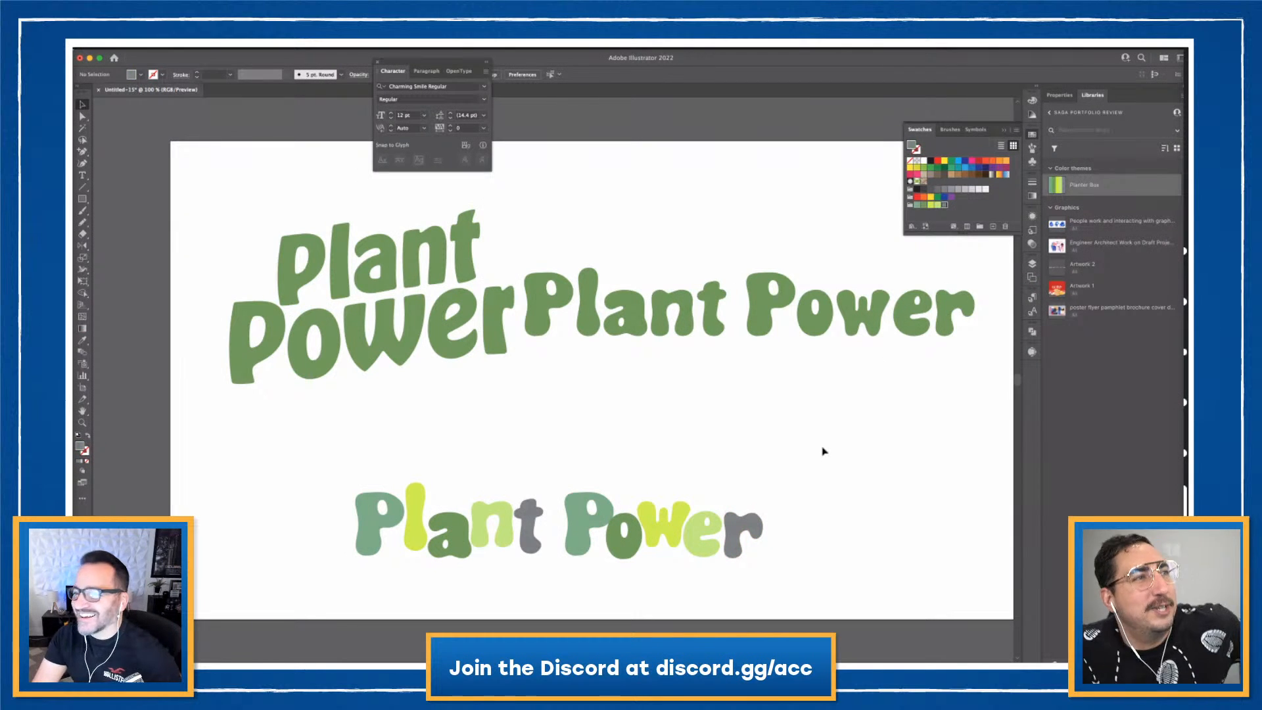
Move the stacked wordmark up and to the left, and place the green live "Plant Power" directly above the multicolored version
{"action": "left_click_drag", "start_coordinate": [785, 322], "coordinate": [792, 395]}
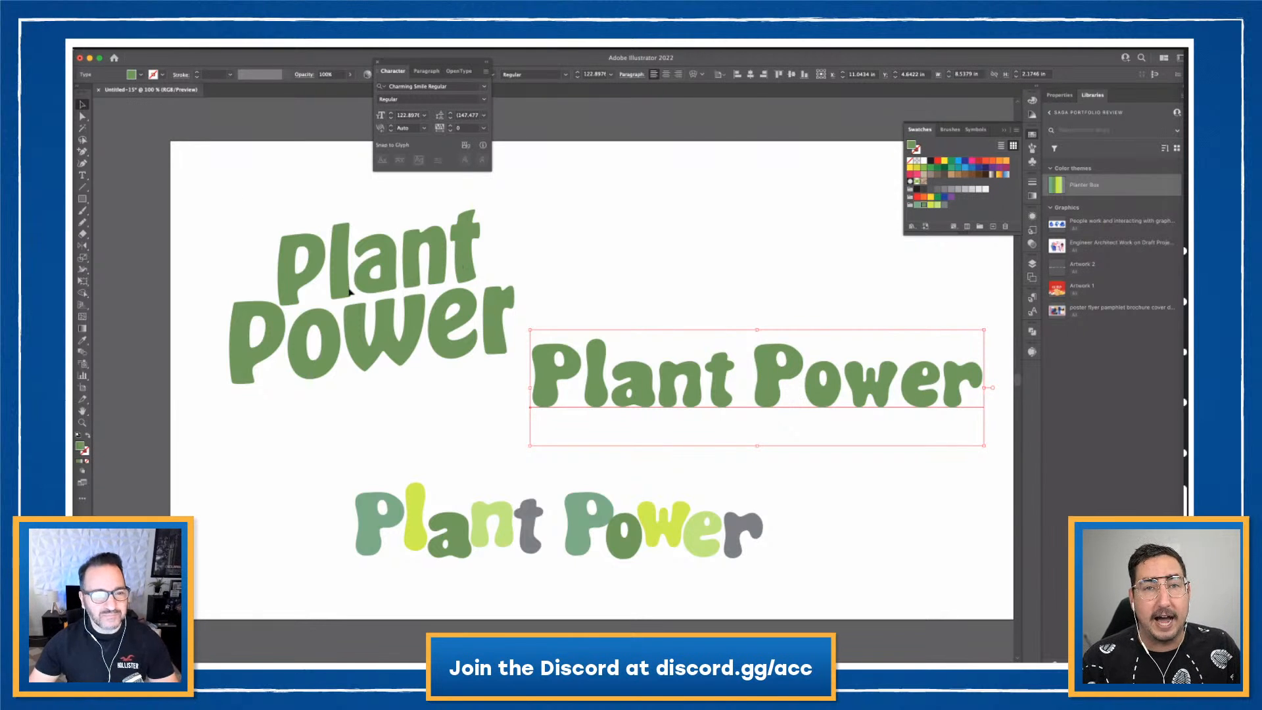
{"action": "left_click_drag", "start_coordinate": [454, 308], "coordinate": [419, 266]}
{"action": "left_click_drag", "start_coordinate": [639, 412], "coordinate": [551, 431]}
{"action": "key", "text": "super+equal"}
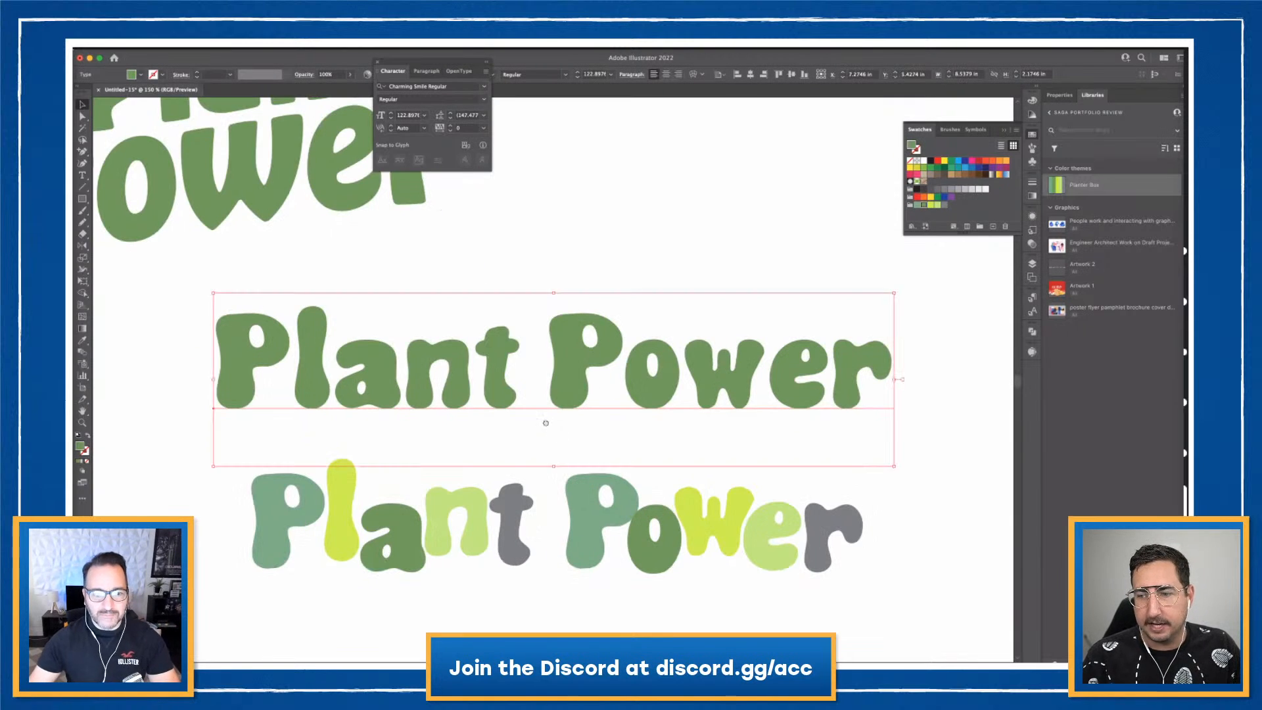
{"action": "scroll", "coordinate": [546, 423], "scroll_direction": "down", "scroll_amount": 2}
{"action": "left_click", "coordinate": [923, 451]}
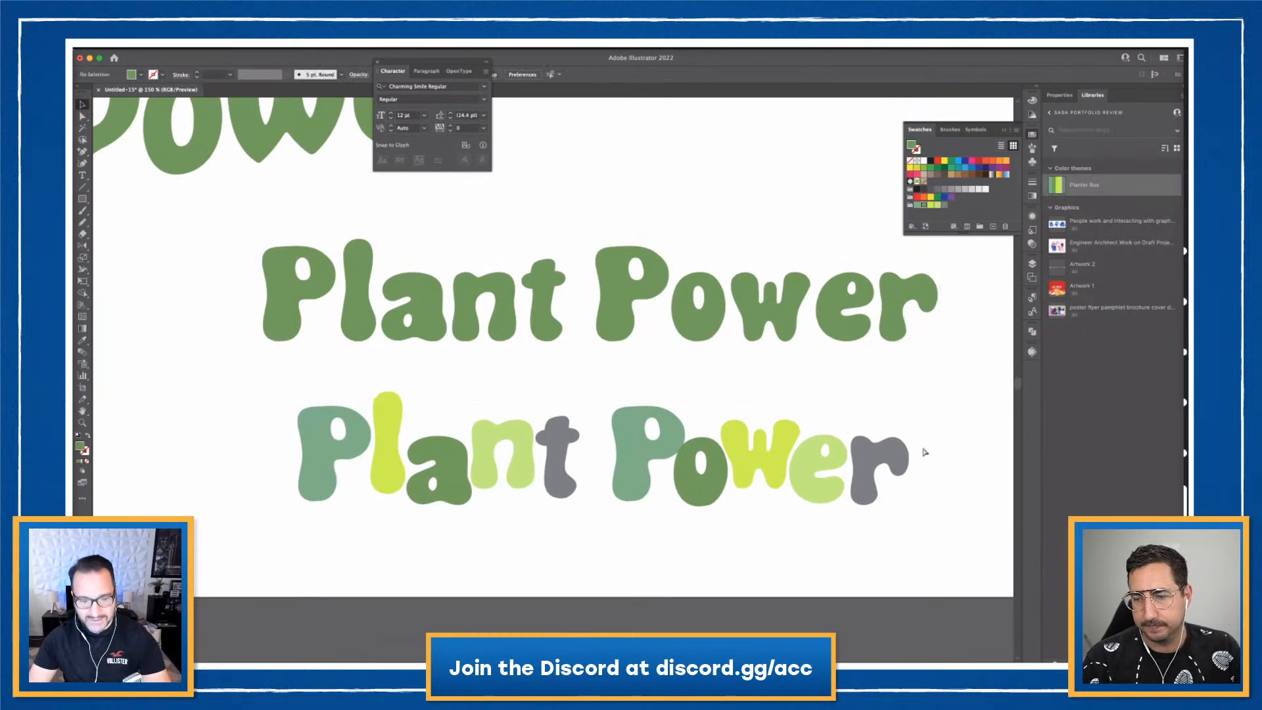
Compare the live "Plant Power" text with the outlined multicolored lettering in Outline view and return to Preview
{"action": "key", "text": "super+y"}
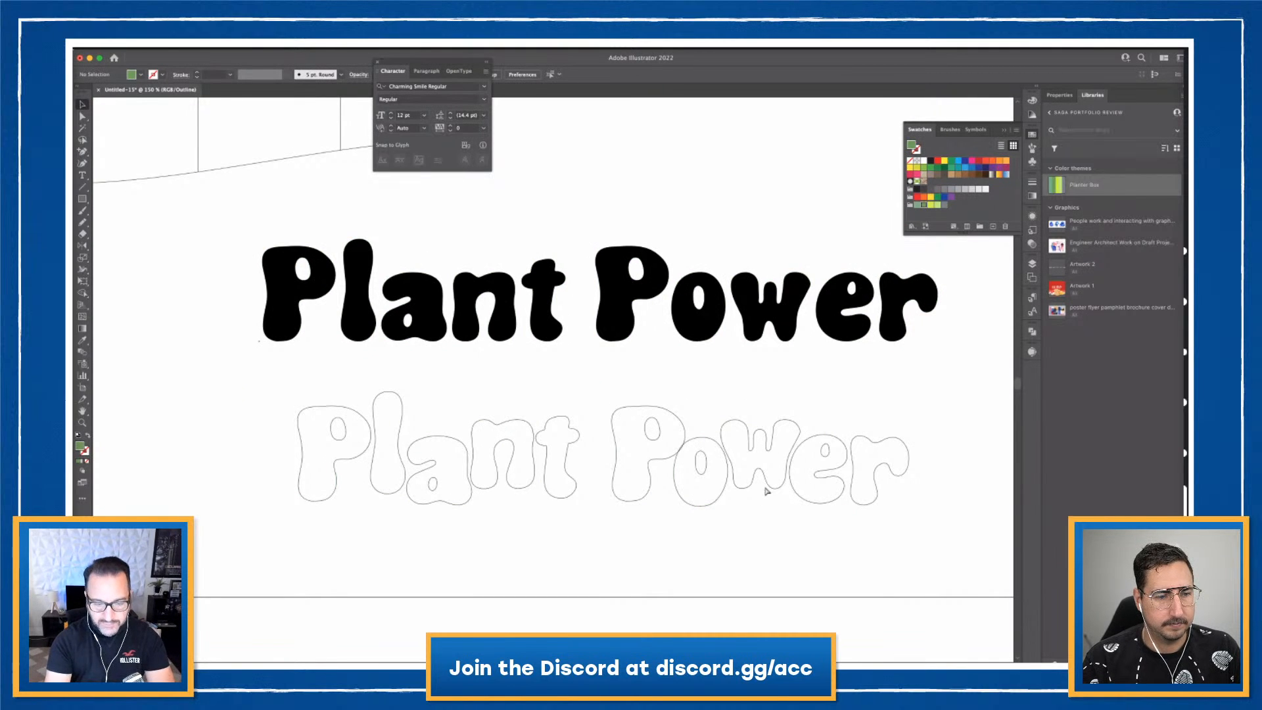
{"action": "key", "text": "super+y"}
{"action": "left_click", "coordinate": [558, 303]}
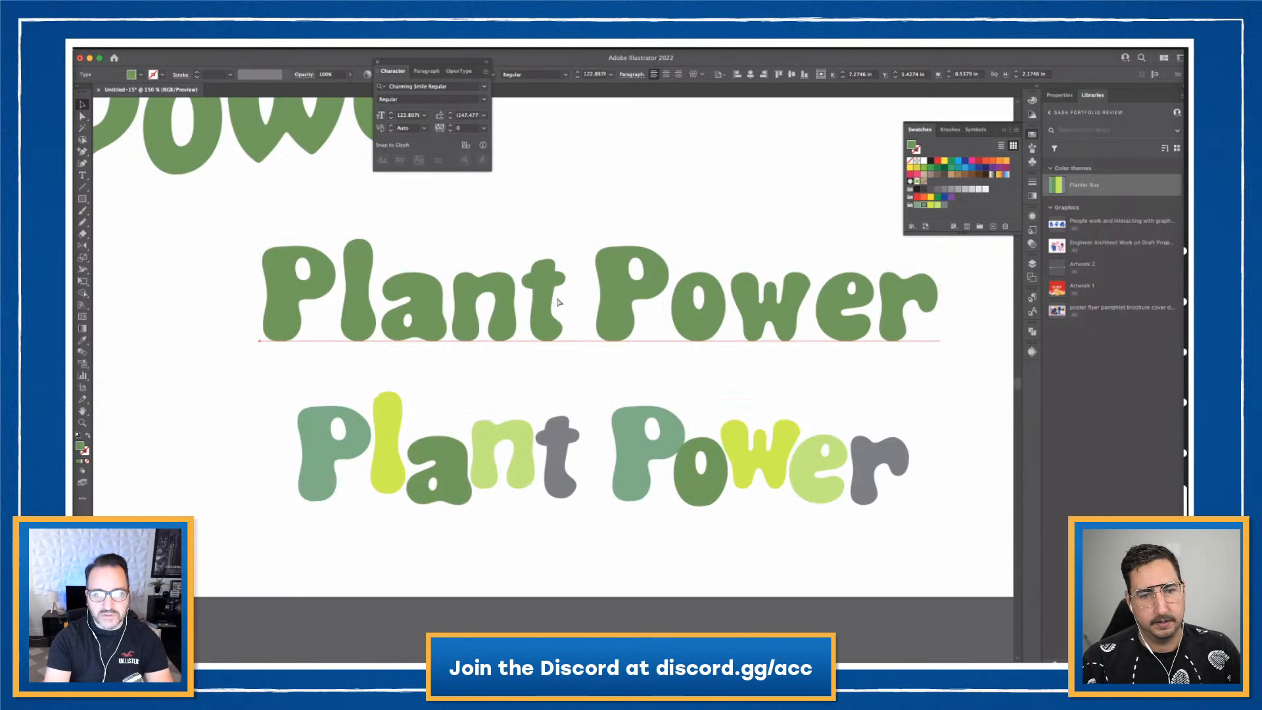
{"action": "key", "text": "super+y"}
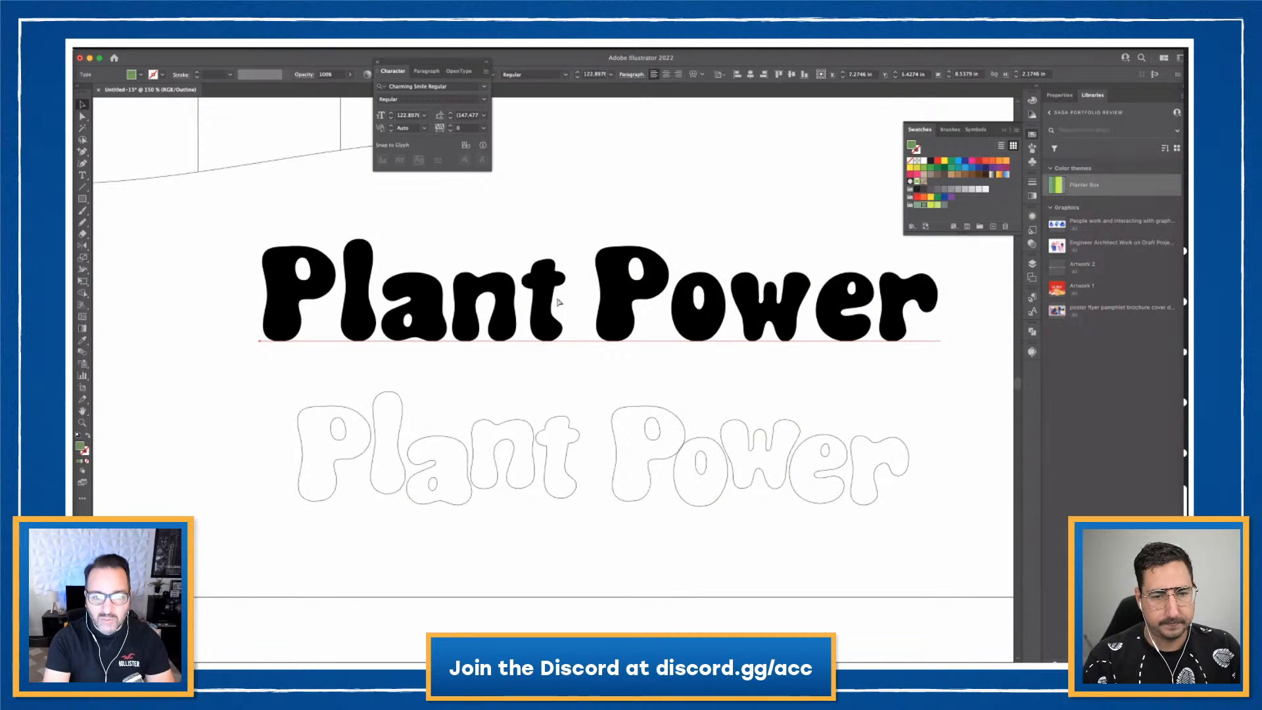
{"action": "key", "text": "super+y"}
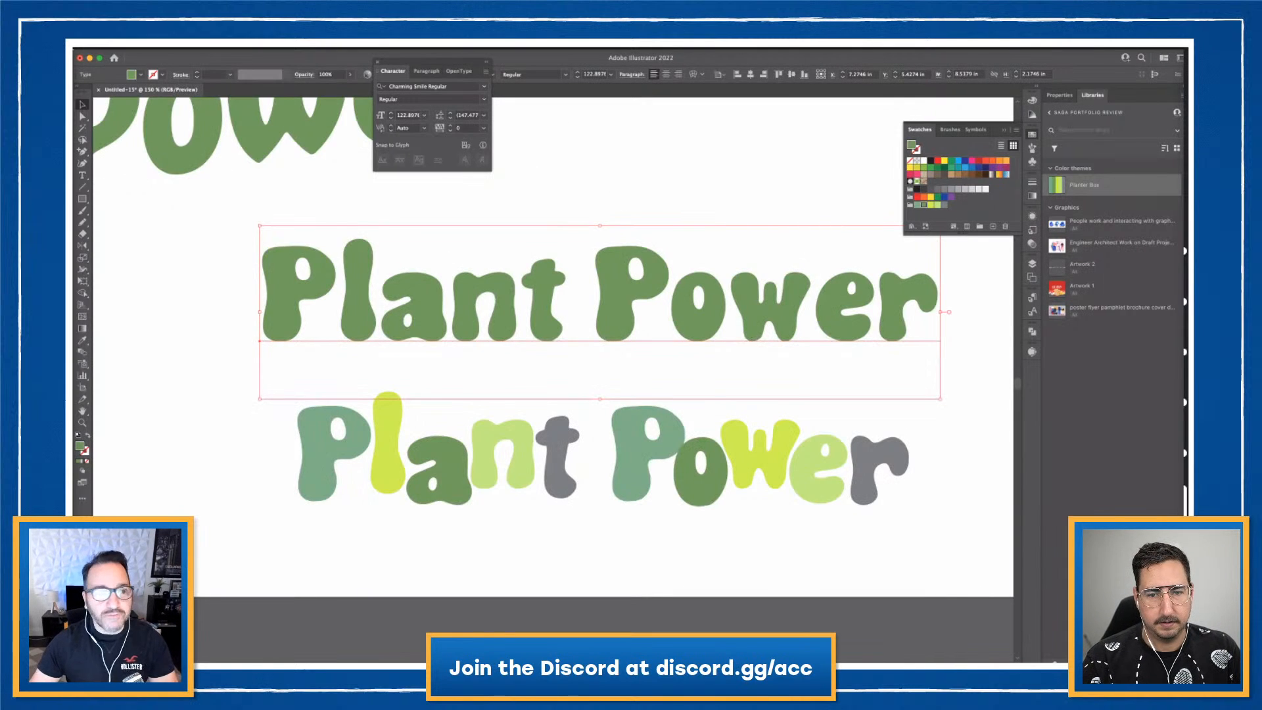
Select the first "P" of the live "Plant Power" with the Touch Type Tool and widen it slightly
{"action": "left_click", "coordinate": [83, 176]}
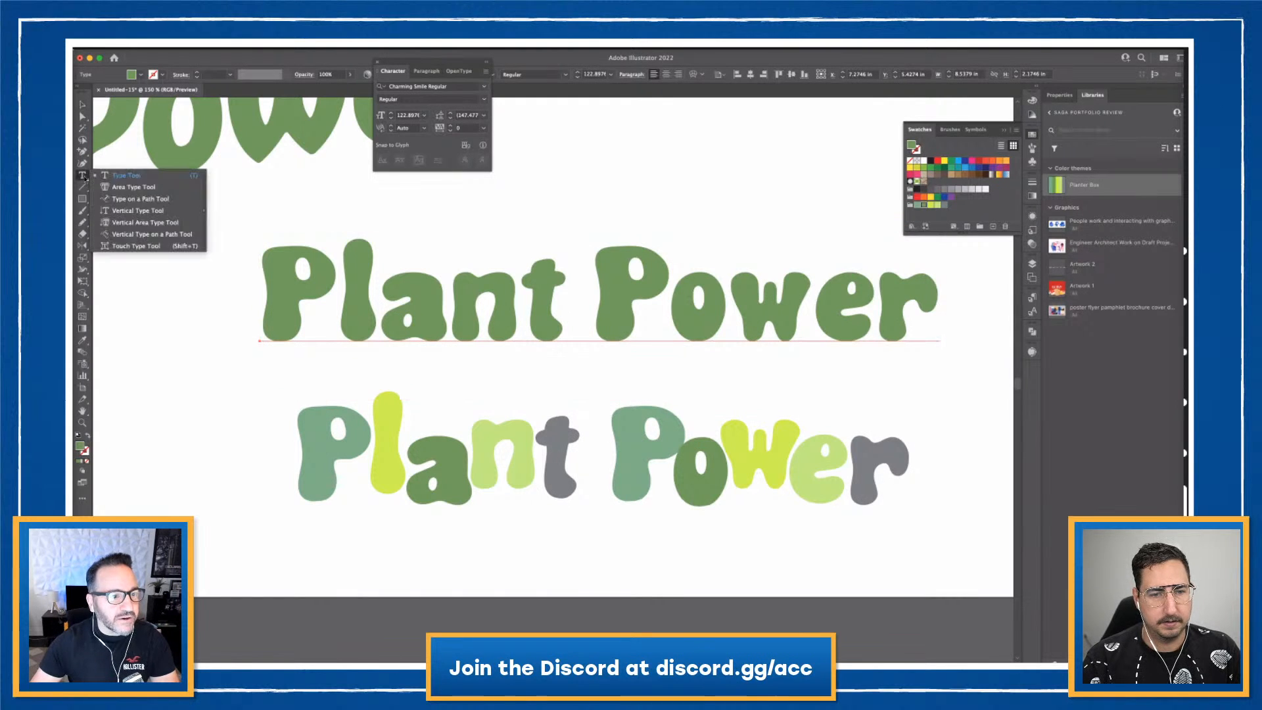
{"action": "left_click", "coordinate": [144, 247]}
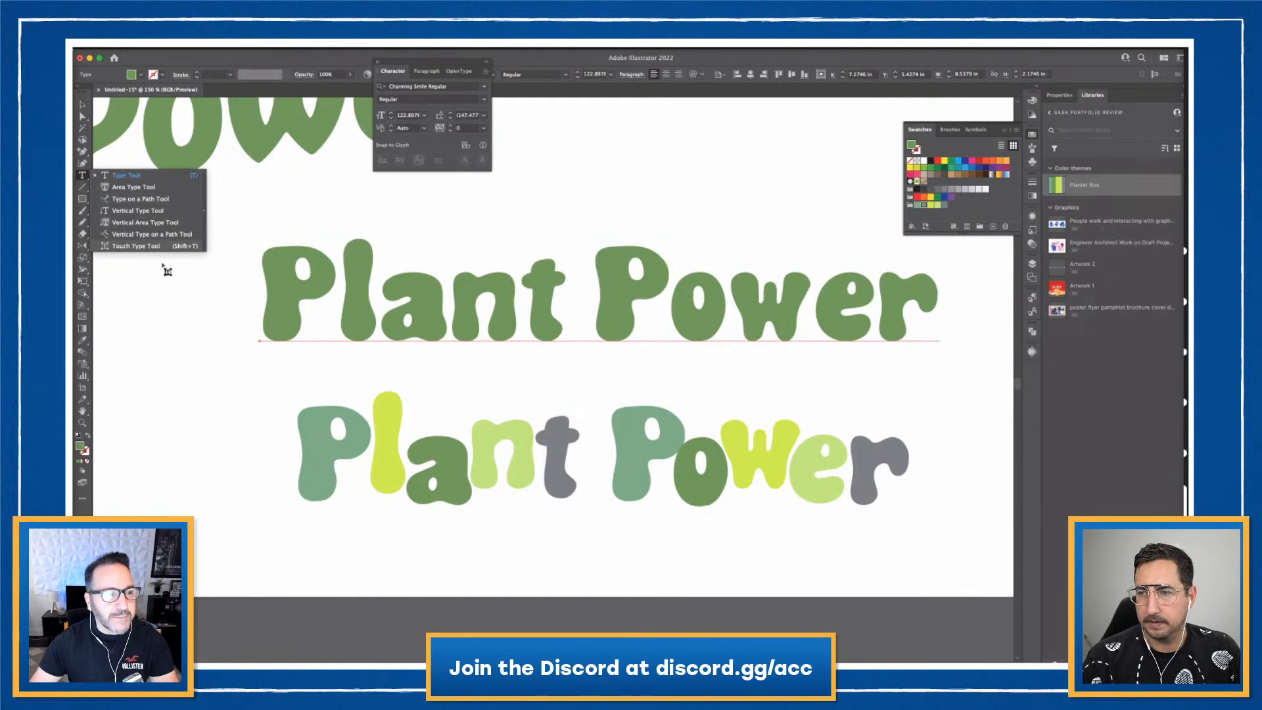
{"action": "left_click", "coordinate": [293, 315]}
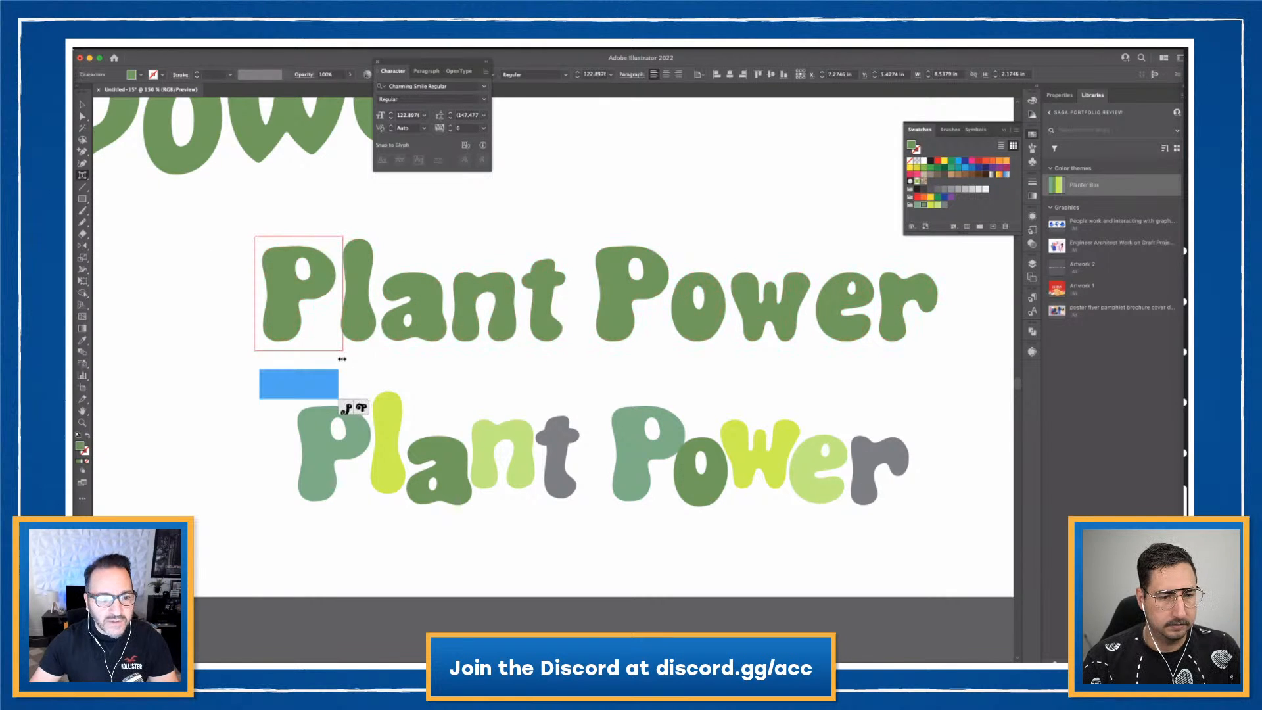
{"action": "left_click_drag", "start_coordinate": [342, 359], "coordinate": [349, 368]}
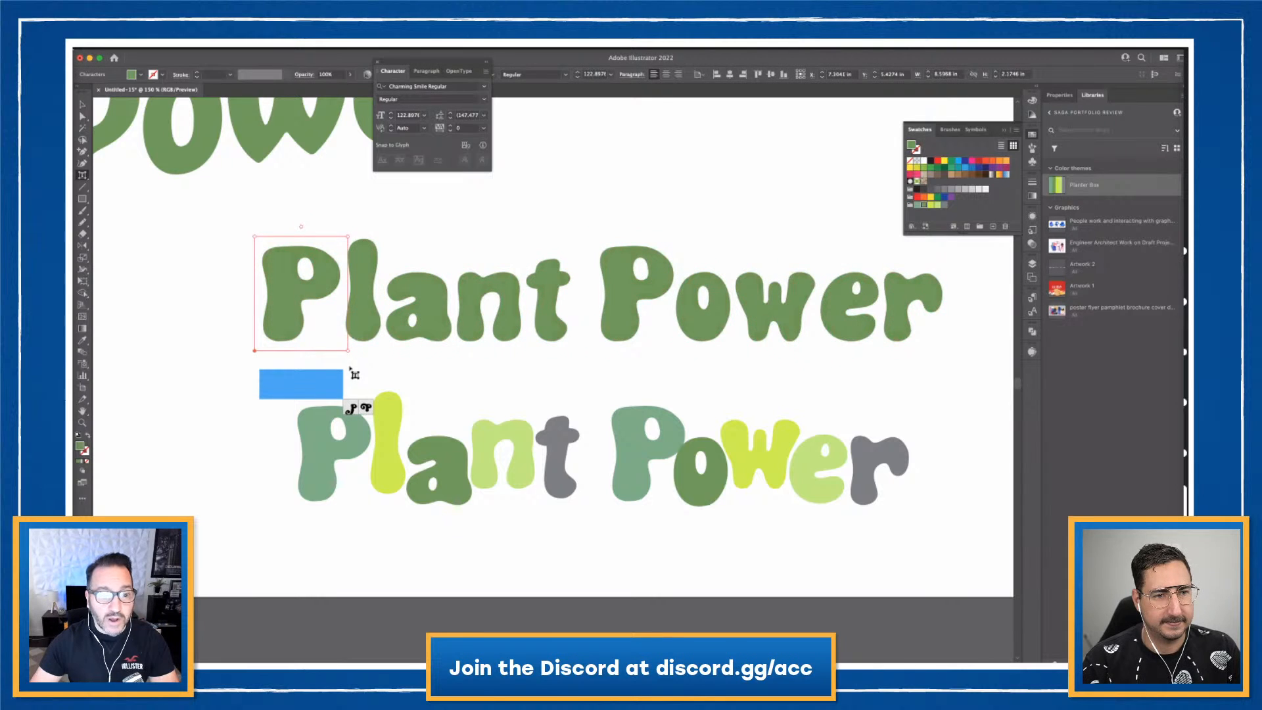
Swap the first "P" for the alternate glyph with a swash curling from its upper left, and scale it down slightly
{"action": "left_click", "coordinate": [365, 408]}
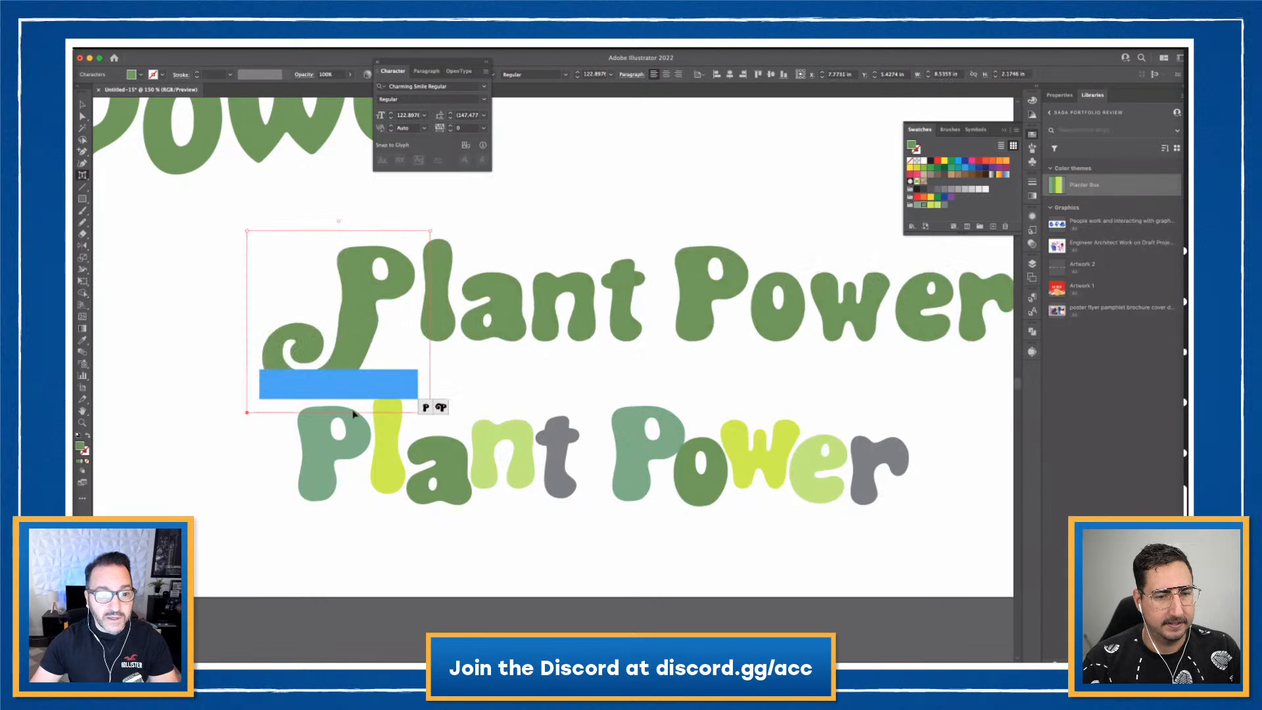
{"action": "left_click", "coordinate": [439, 407]}
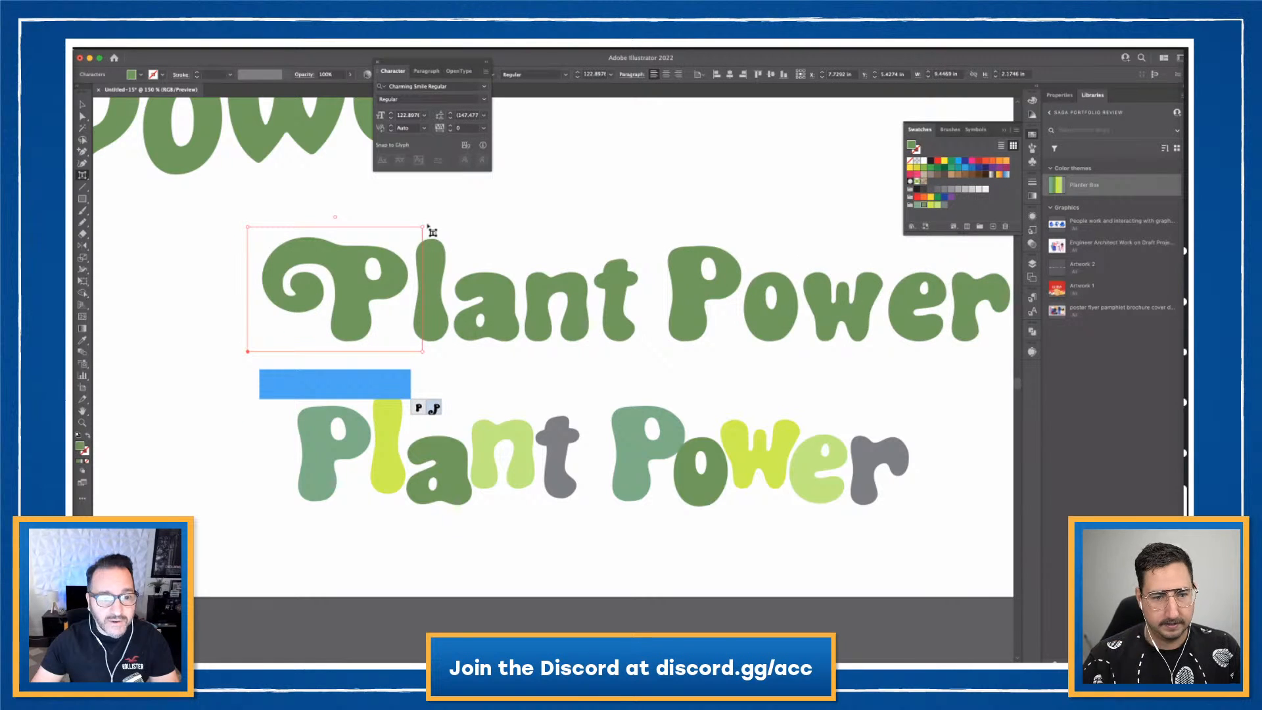
{"action": "left_click_drag", "start_coordinate": [422, 227], "coordinate": [418, 232]}
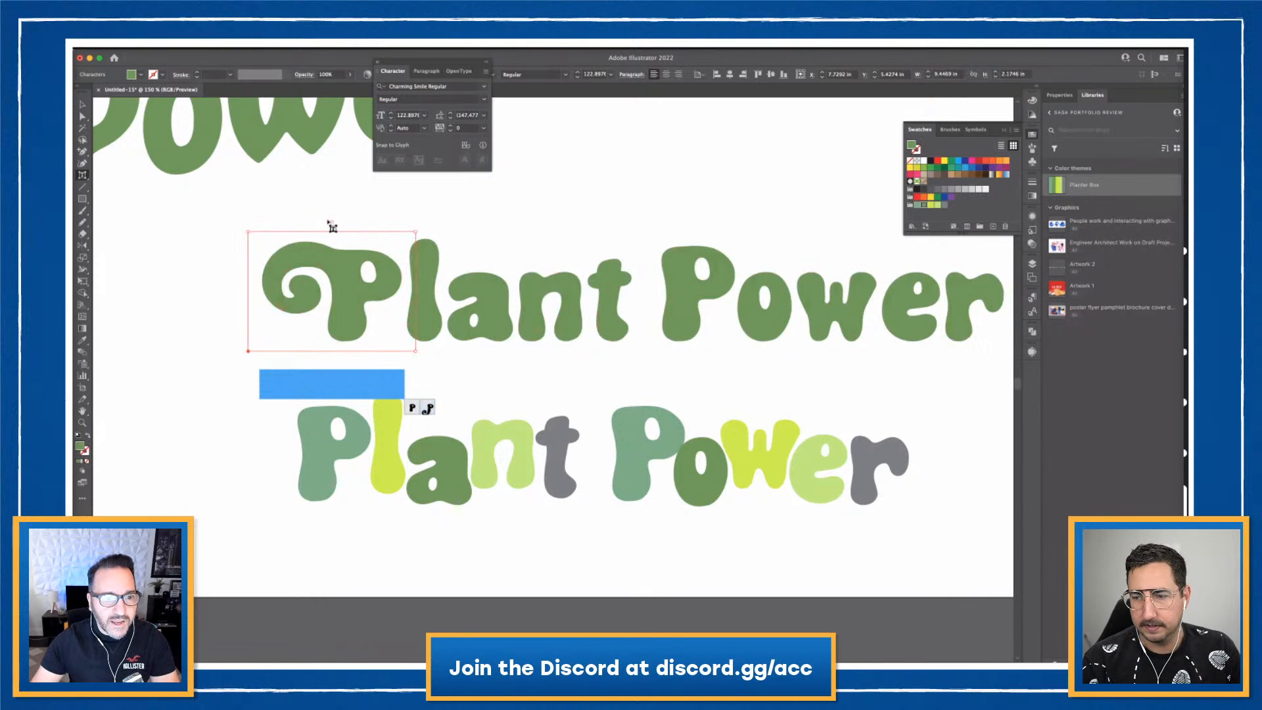
Tilt the first "P" of the live text counterclockwise, tuck the "l" against it, and raise and tilt the "a" clockwise beside them
{"action": "left_click_drag", "start_coordinate": [332, 224], "coordinate": [317, 221]}
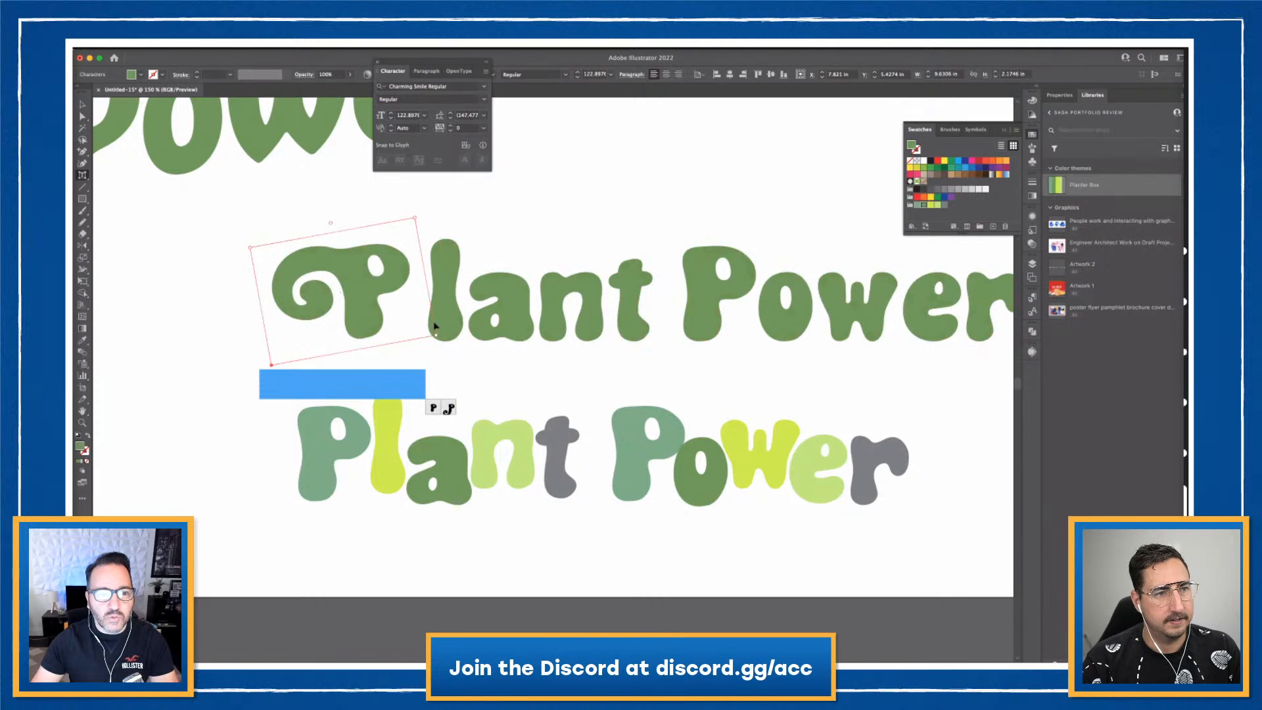
{"action": "left_click_drag", "start_coordinate": [445, 303], "coordinate": [507, 284]}
{"action": "left_click", "coordinate": [489, 319]}
{"action": "left_click_drag", "start_coordinate": [480, 238], "coordinate": [491, 240]}
{"action": "left_click_drag", "start_coordinate": [508, 294], "coordinate": [495, 290]}
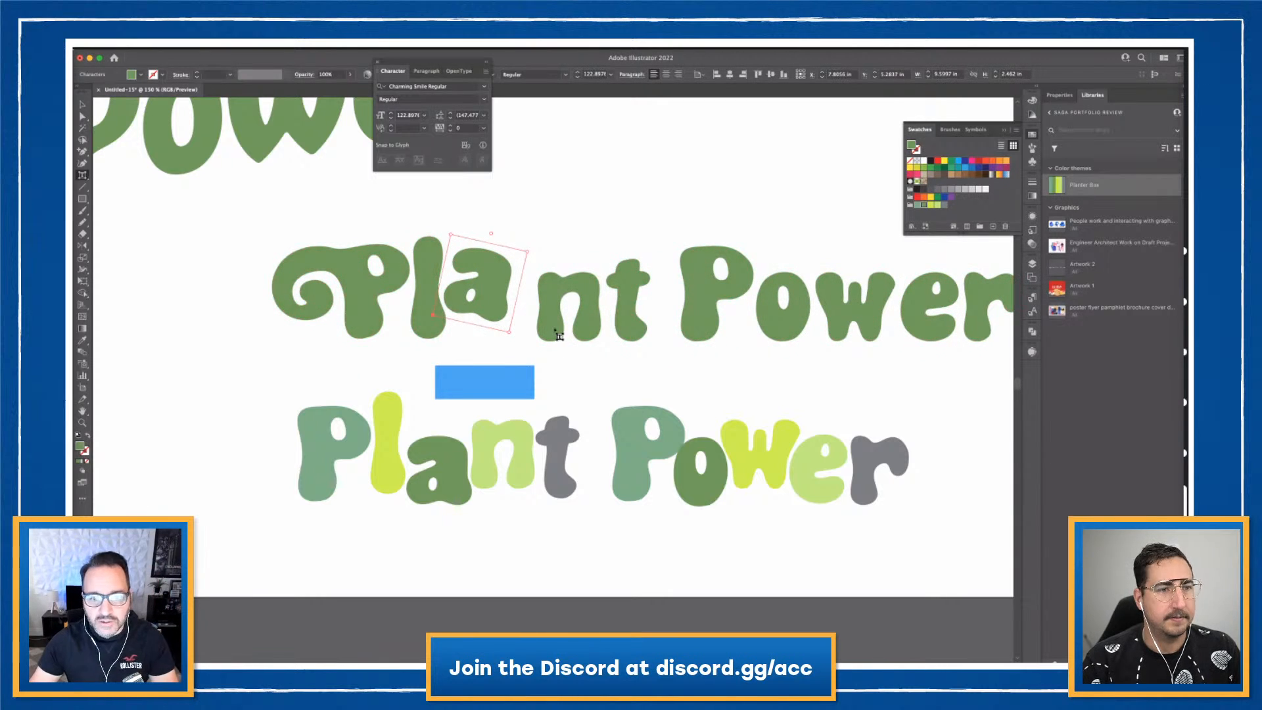
Lower the "n" of the live "Plant" against the "a" with a slight rotation, and raise the "t" beside it, tilted counterclockwise
{"action": "left_click", "coordinate": [556, 337]}
{"action": "left_click_drag", "start_coordinate": [540, 338], "coordinate": [531, 339]}
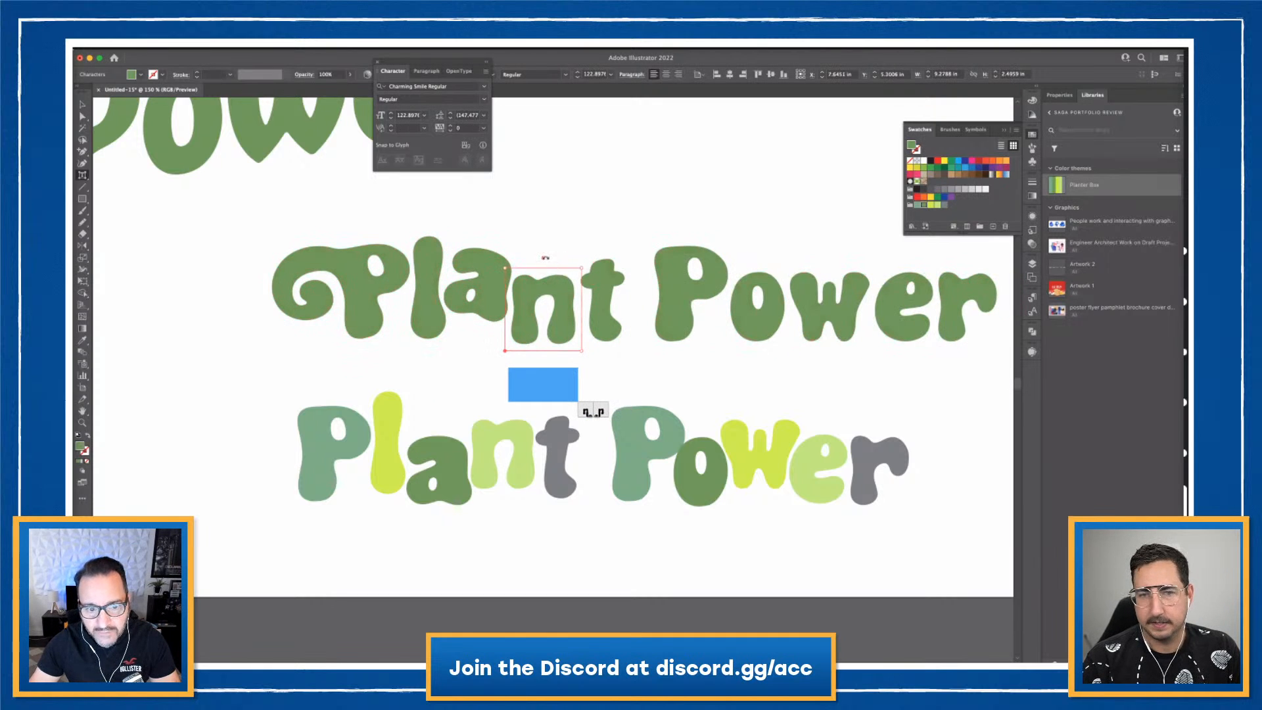
{"action": "left_click_drag", "start_coordinate": [545, 257], "coordinate": [601, 282]}
{"action": "left_click", "coordinate": [617, 282]}
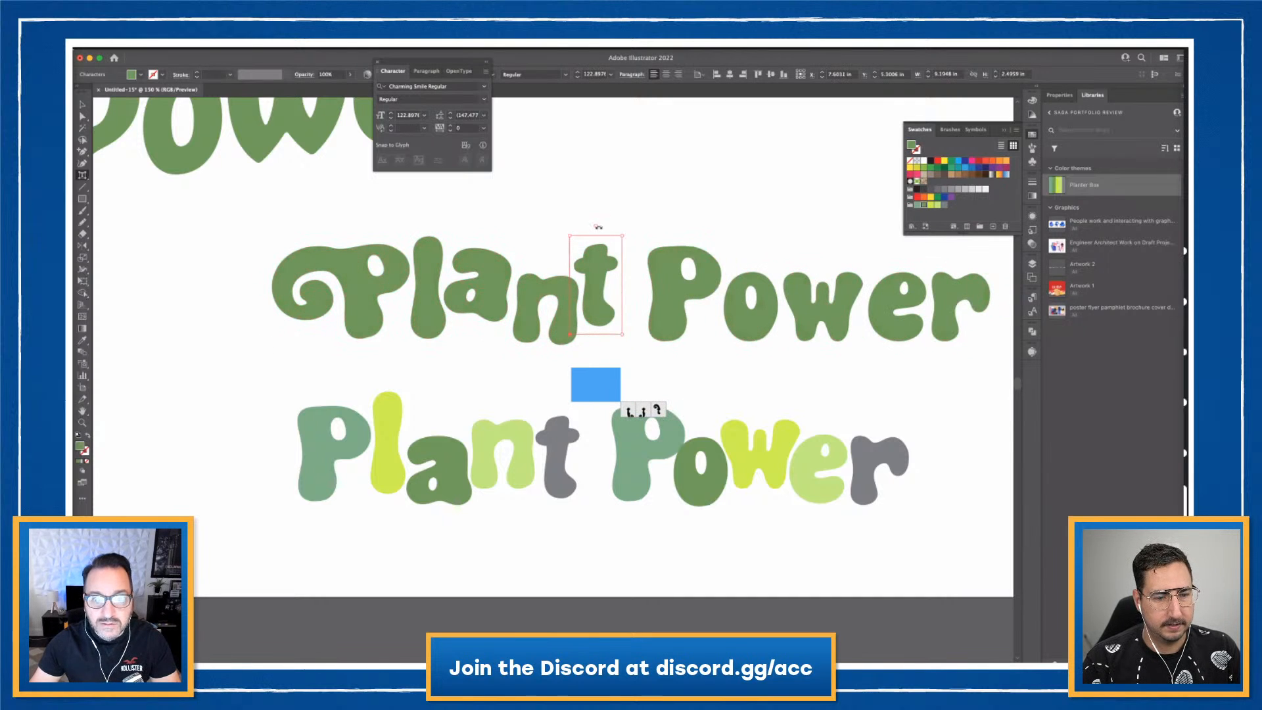
{"action": "left_click_drag", "start_coordinate": [593, 226], "coordinate": [591, 228]}
{"action": "left_click_drag", "start_coordinate": [603, 282], "coordinate": [624, 286]}
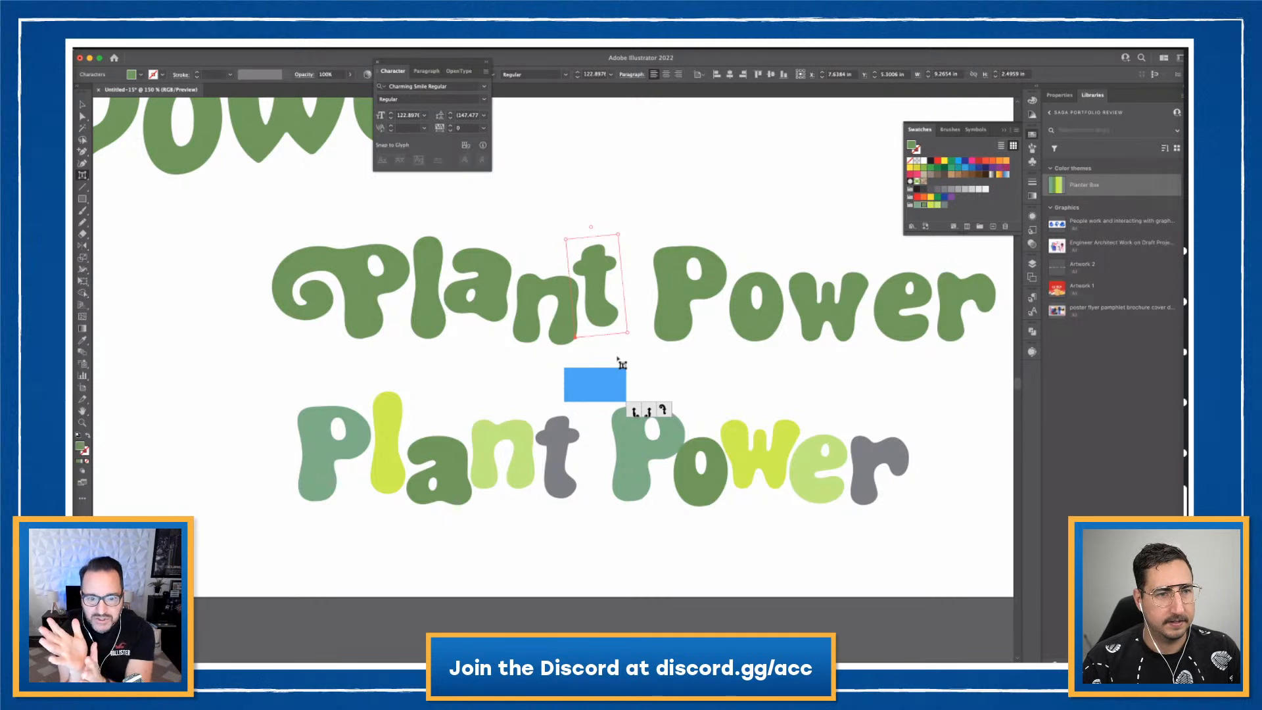
Stretch the "P" of the live "Power" slightly taller, and tuck the "o" under its bowl with a slight clockwise tilt
{"action": "mouse_move", "coordinate": [681, 289]}
{"action": "left_mouse_down"}
{"action": "mouse_move", "coordinate": [658, 262]}
{"action": "mouse_move", "coordinate": [664, 250]}
{"action": "mouse_move", "coordinate": [677, 254]}
{"action": "mouse_move", "coordinate": [680, 297]}
{"action": "left_mouse_up"}
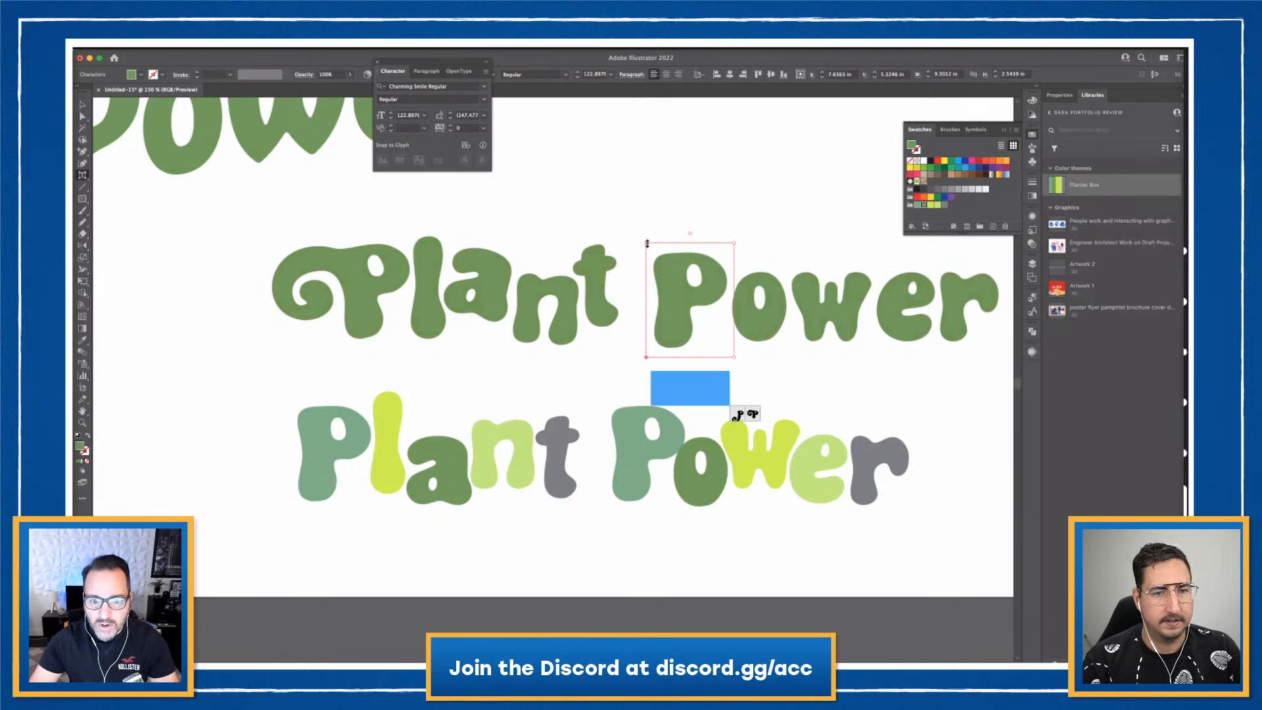
{"action": "left_click_drag", "start_coordinate": [647, 243], "coordinate": [647, 233]}
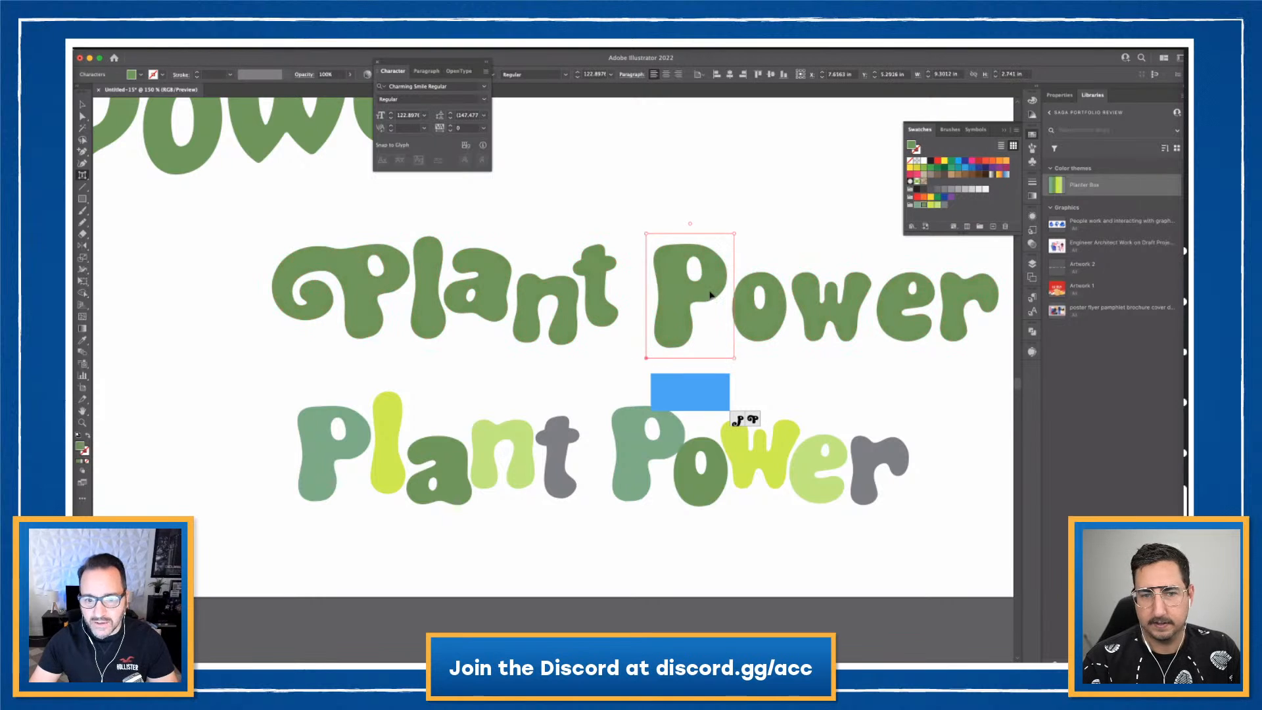
{"action": "left_click", "coordinate": [756, 332]}
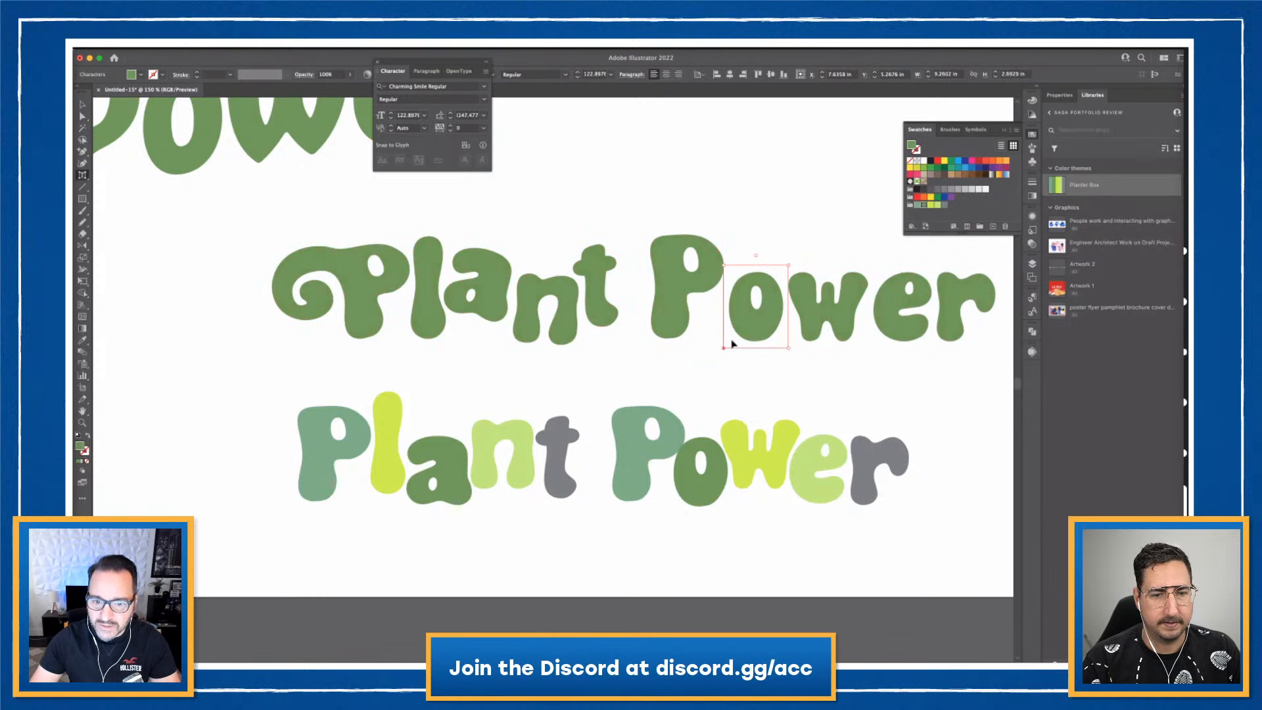
{"action": "left_click_drag", "start_coordinate": [731, 343], "coordinate": [713, 347]}
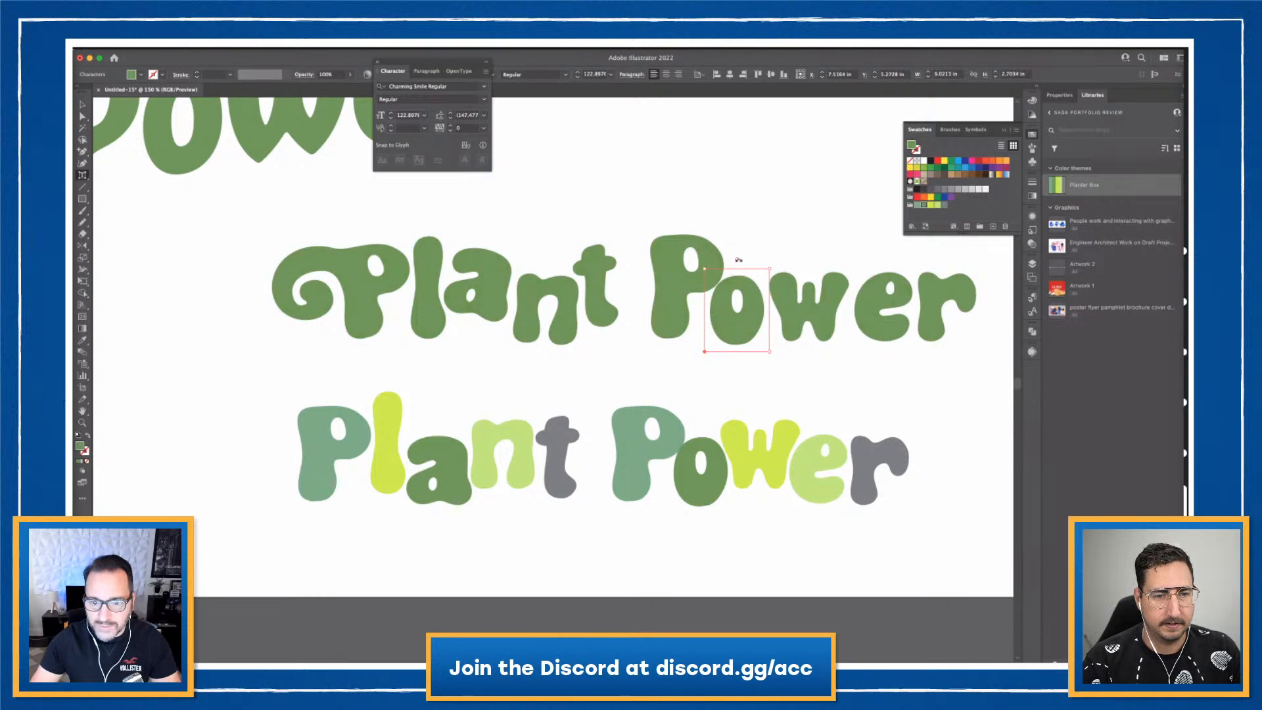
{"action": "left_click_drag", "start_coordinate": [739, 260], "coordinate": [752, 263]}
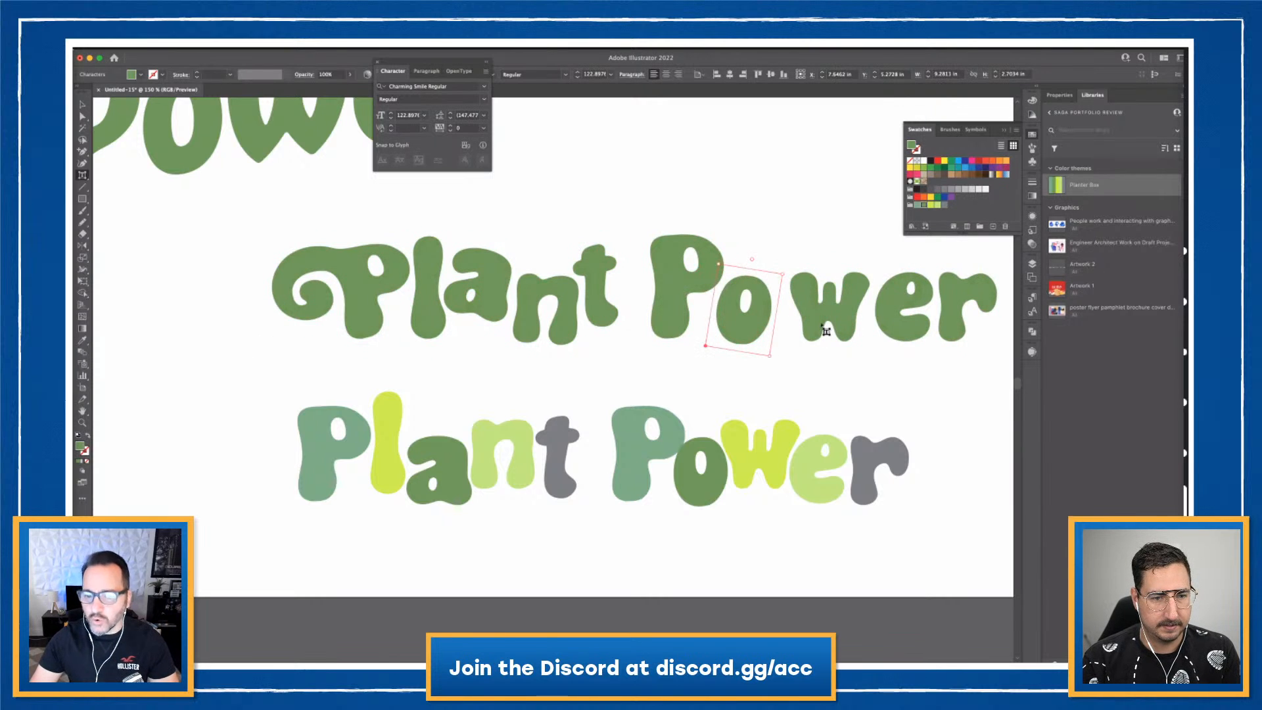
Raise the "w" of the live "Power" against the "o", shift the "e" snugly against the "w", and deselect the text
{"action": "left_click", "coordinate": [823, 325]}
{"action": "left_click_drag", "start_coordinate": [812, 318], "coordinate": [789, 305]}
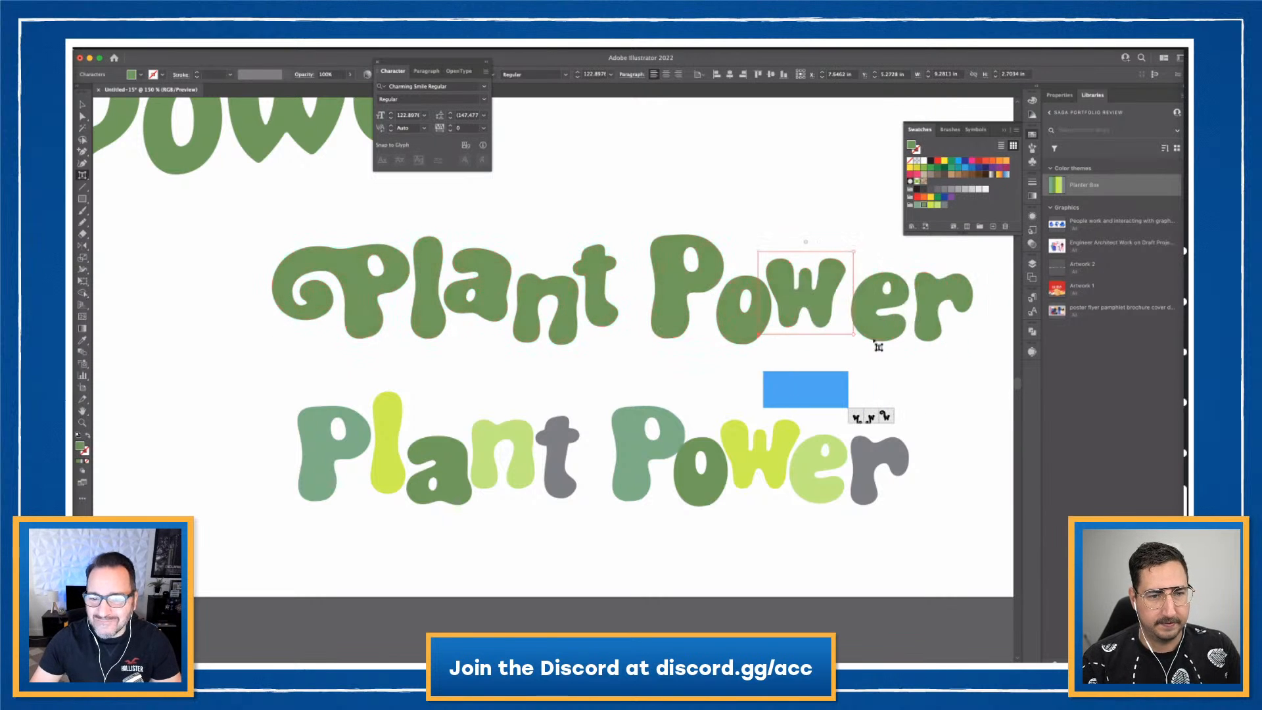
{"action": "left_click", "coordinate": [882, 327]}
{"action": "left_click_drag", "start_coordinate": [875, 328], "coordinate": [860, 327]}
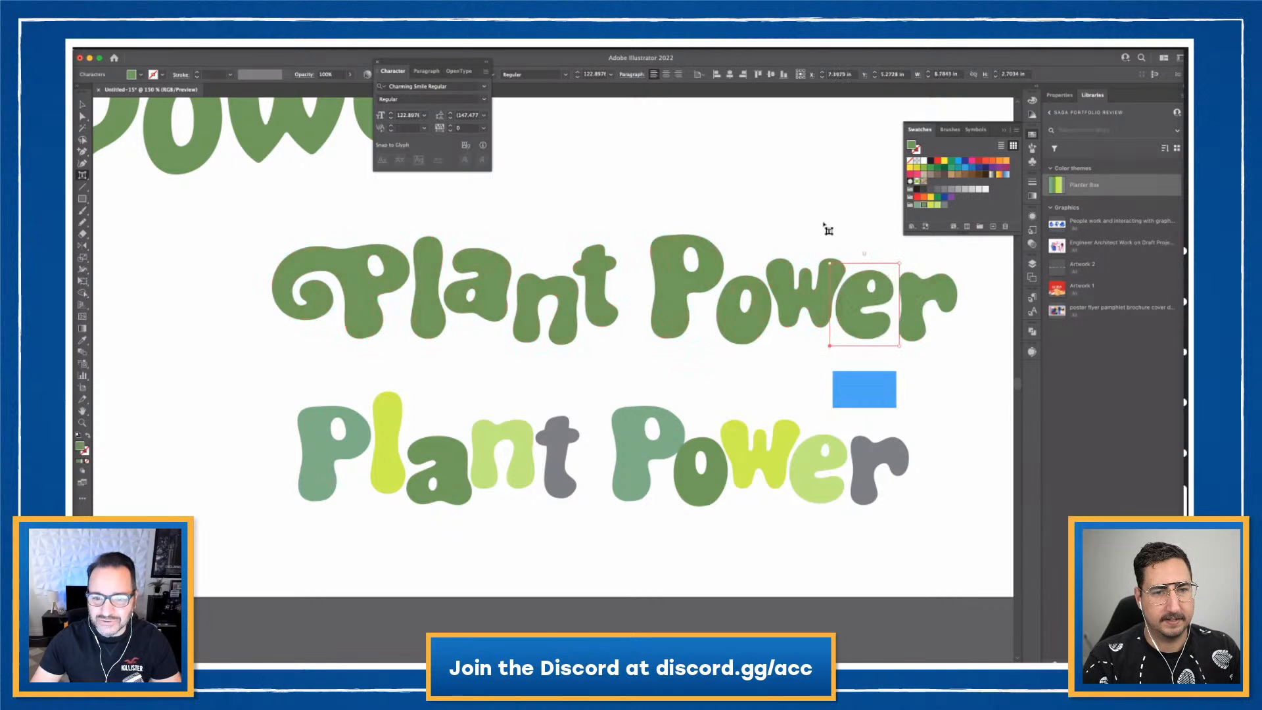
{"action": "left_click", "coordinate": [227, 384]}
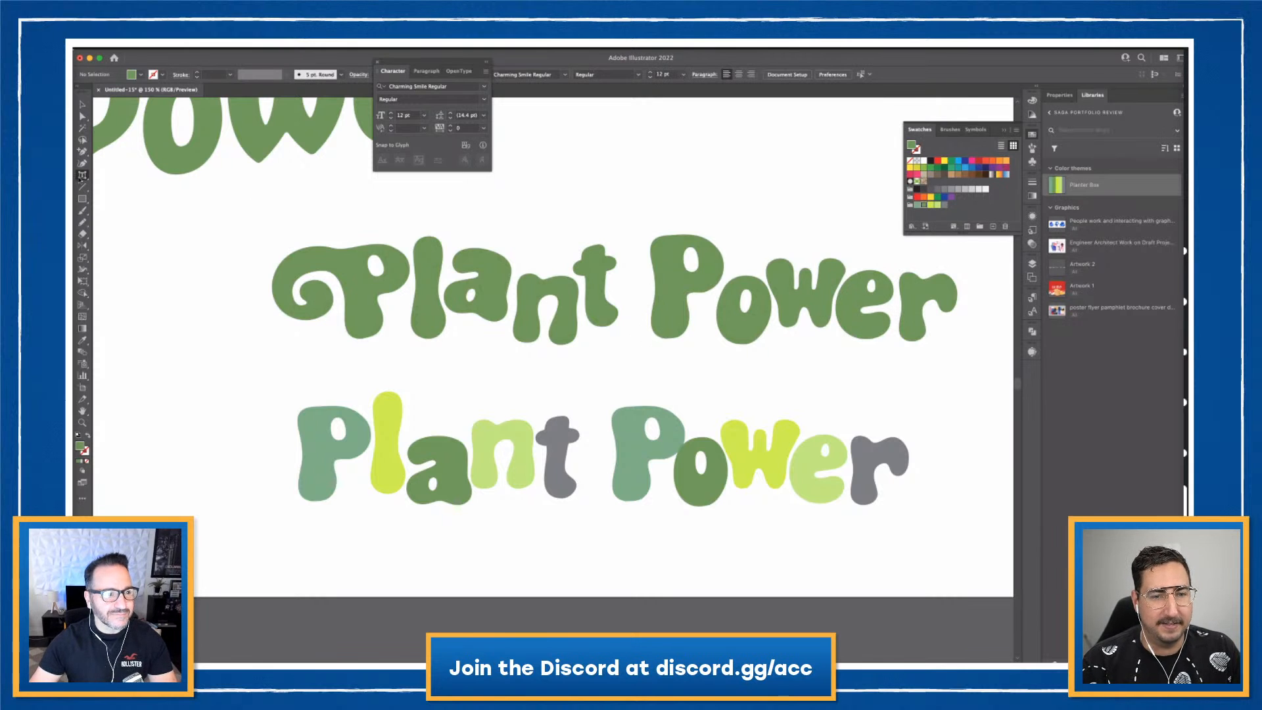
Try alternate glyphs for the "n" and the second "P" of the live text with the Type Tool
{"action": "left_click", "coordinate": [82, 175]}
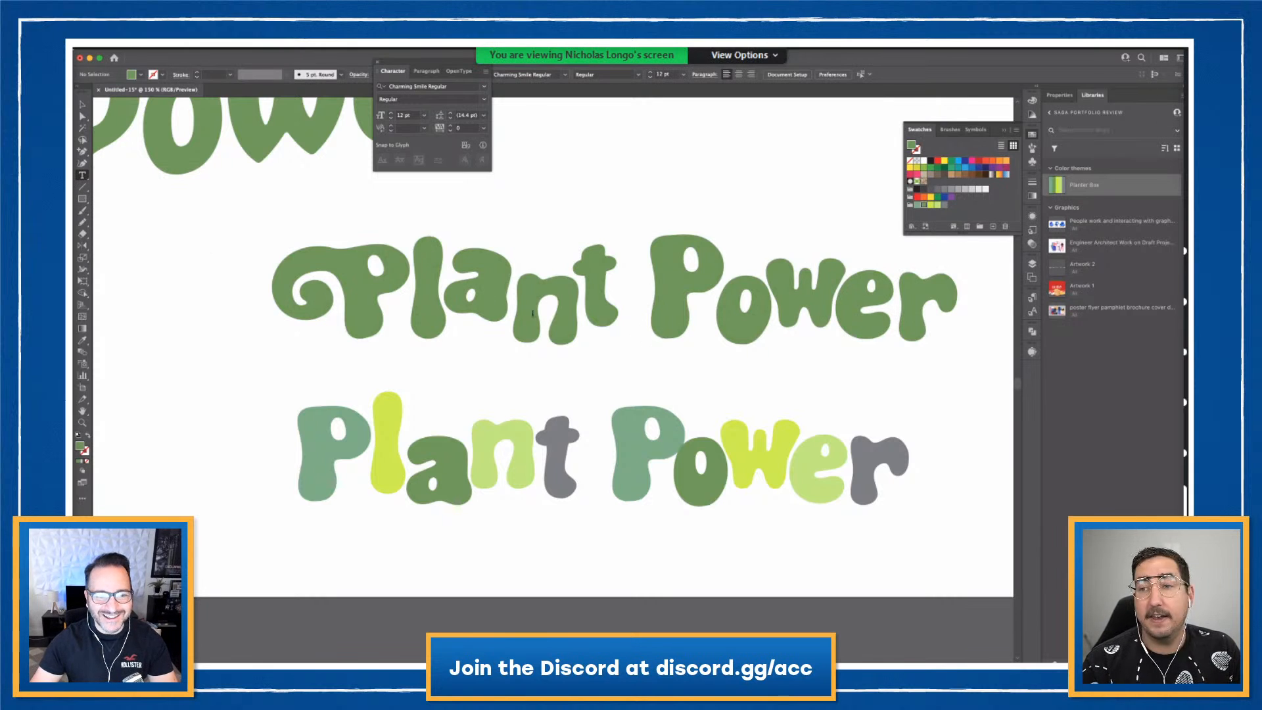
{"action": "left_click_drag", "start_coordinate": [529, 313], "coordinate": [572, 414]}
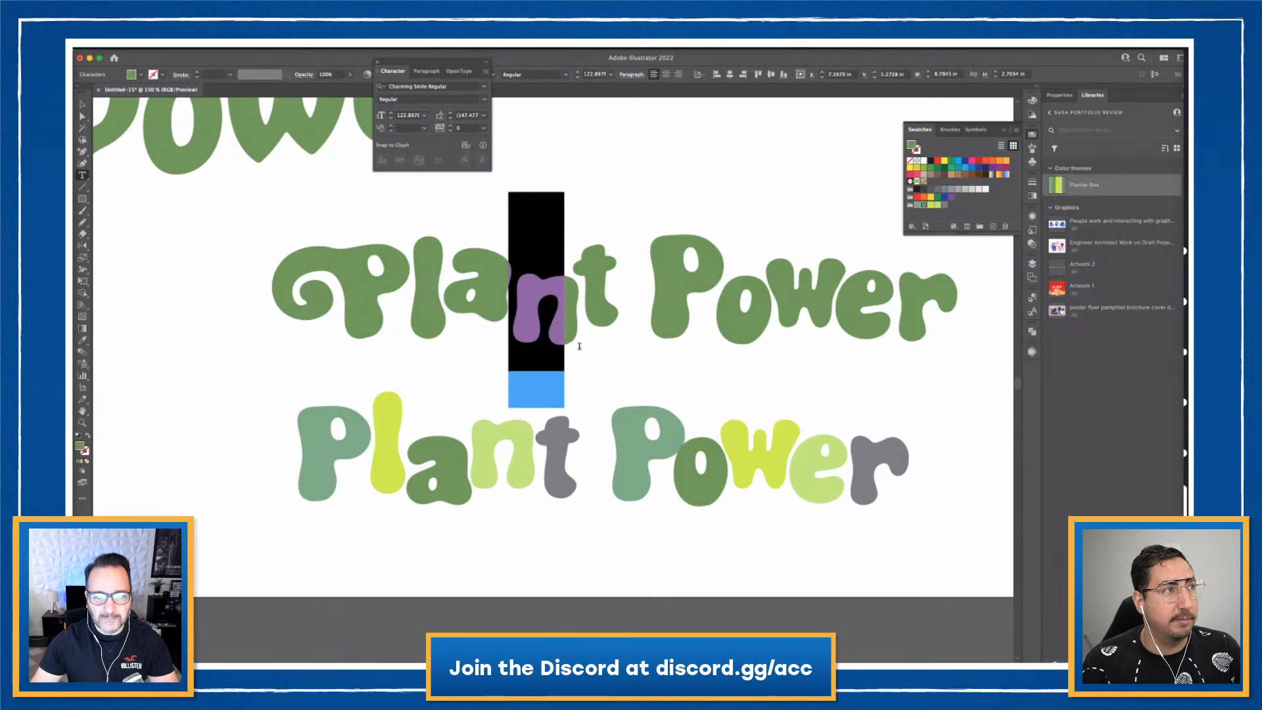
{"action": "left_click", "coordinate": [584, 418]}
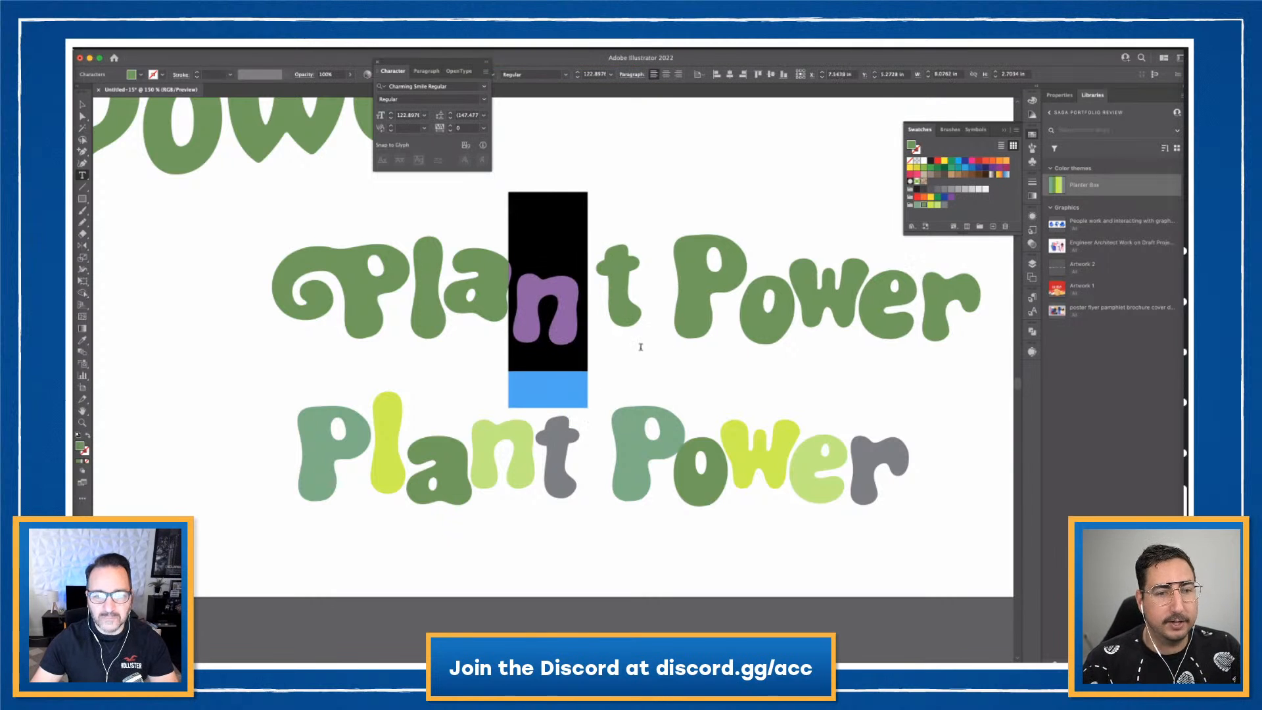
{"action": "key", "text": "super+z"}
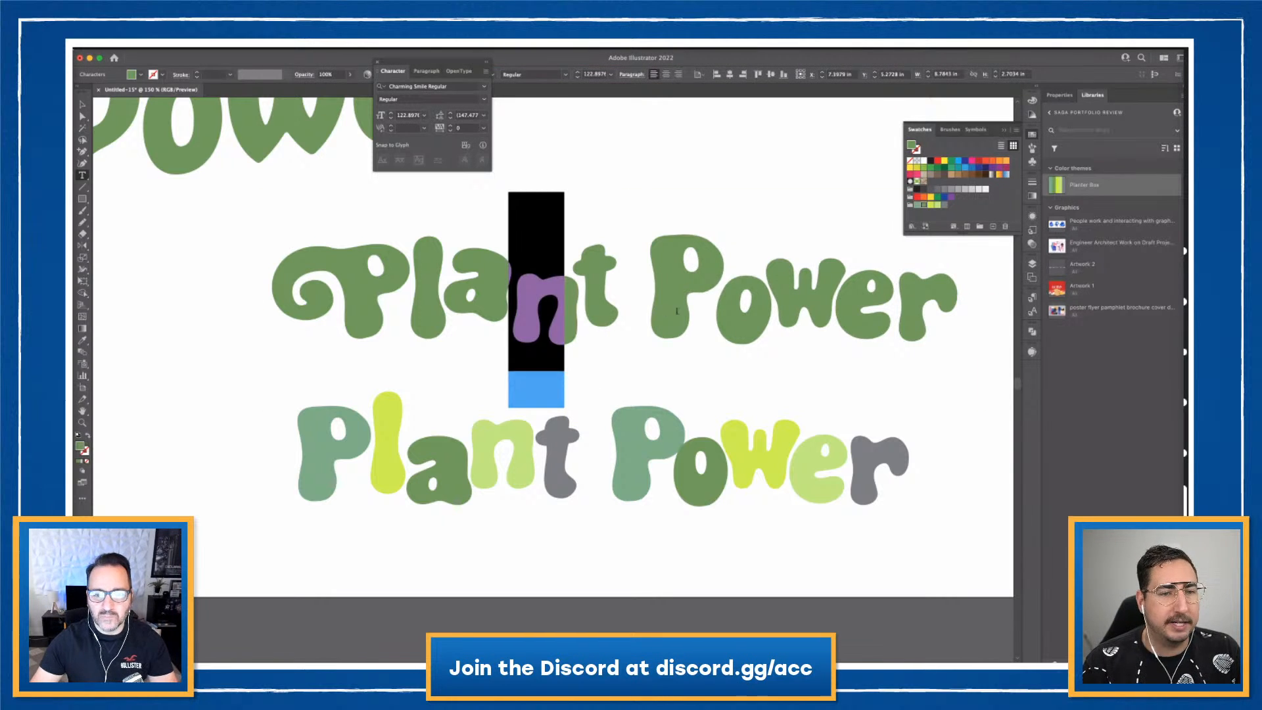
{"action": "left_click_drag", "start_coordinate": [650, 316], "coordinate": [699, 350]}
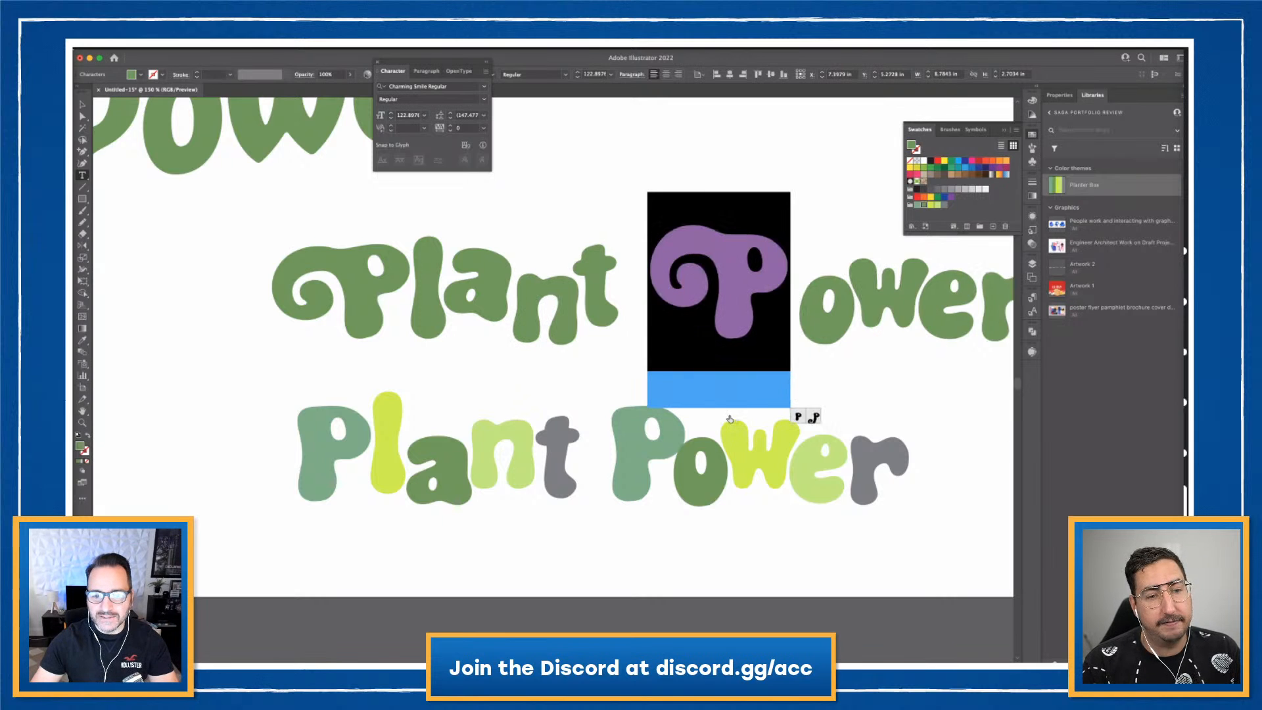
Swap the "w" in the live "Power" for the alternate glyph with a swash curling below the baseline
{"action": "left_click_drag", "start_coordinate": [764, 309], "coordinate": [833, 309]}
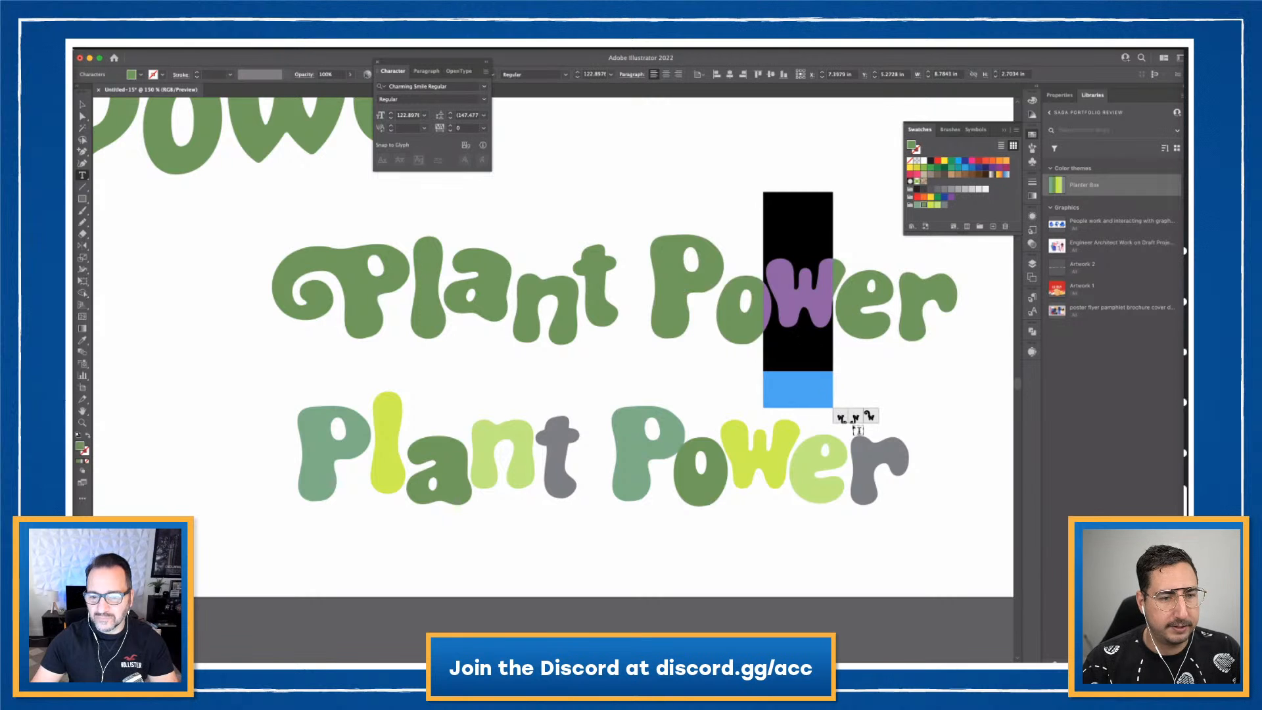
{"action": "left_click", "coordinate": [871, 416]}
{"action": "key", "text": "super+shift+a"}
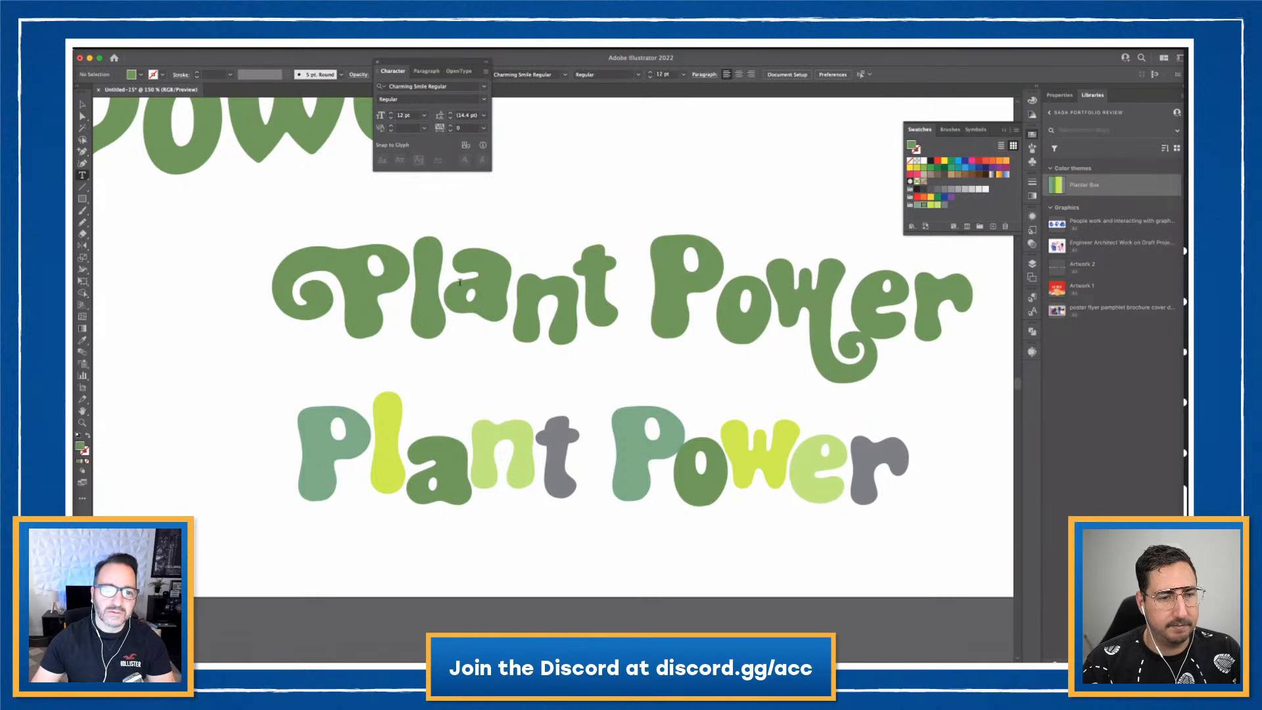
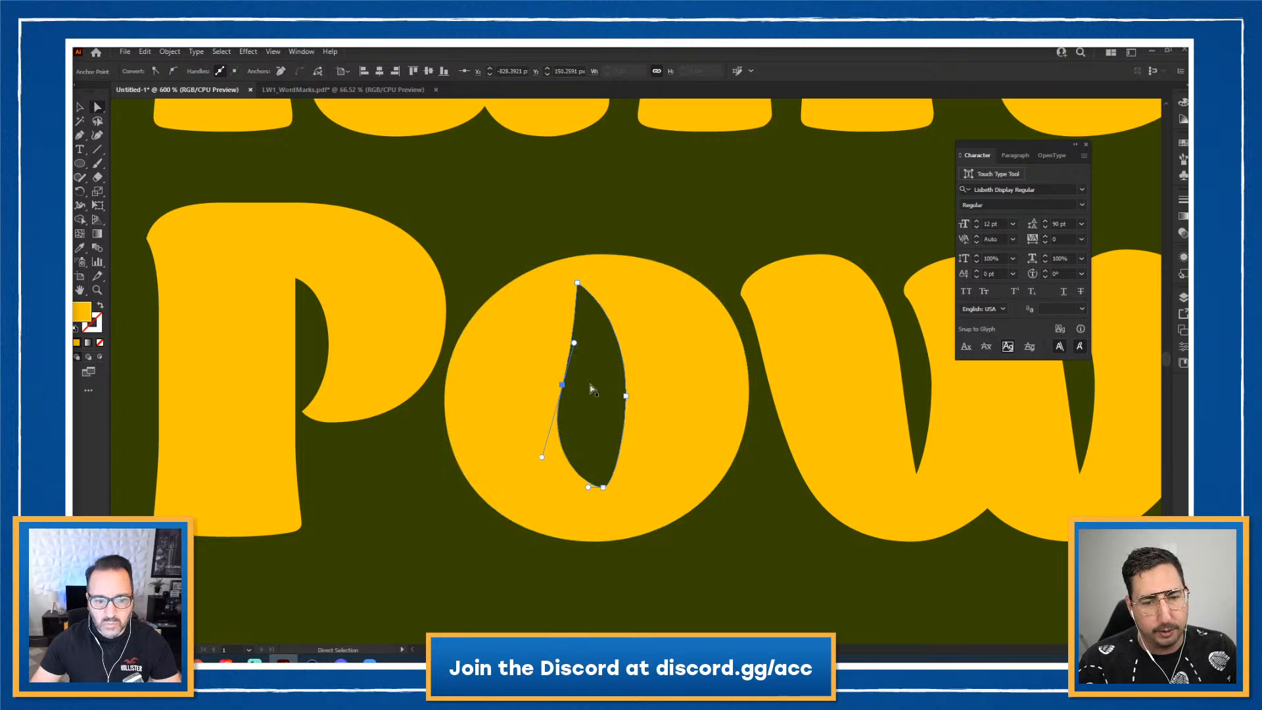
Brush a thin vein line down the leaf-shaped counter of the "o" in "Power" and apply the lettering's yellow as its stroke
{"action": "left_click", "coordinate": [590, 376]}
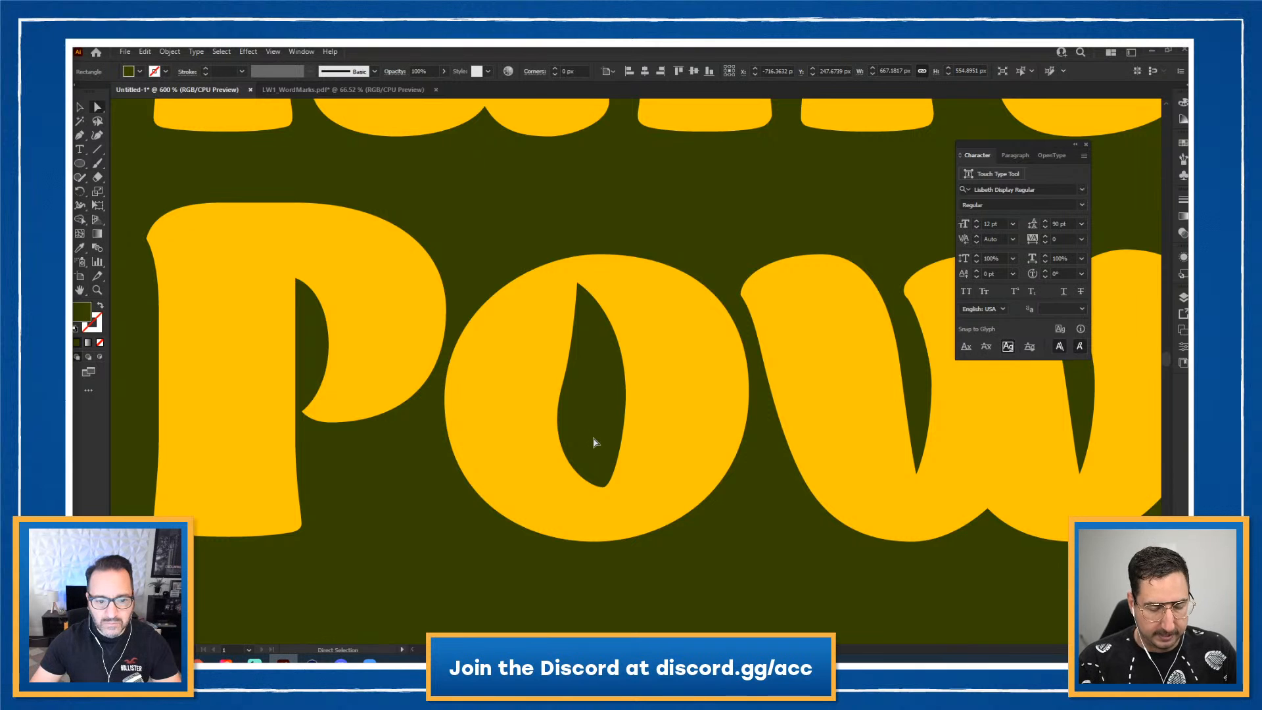
{"action": "key", "text": "b"}
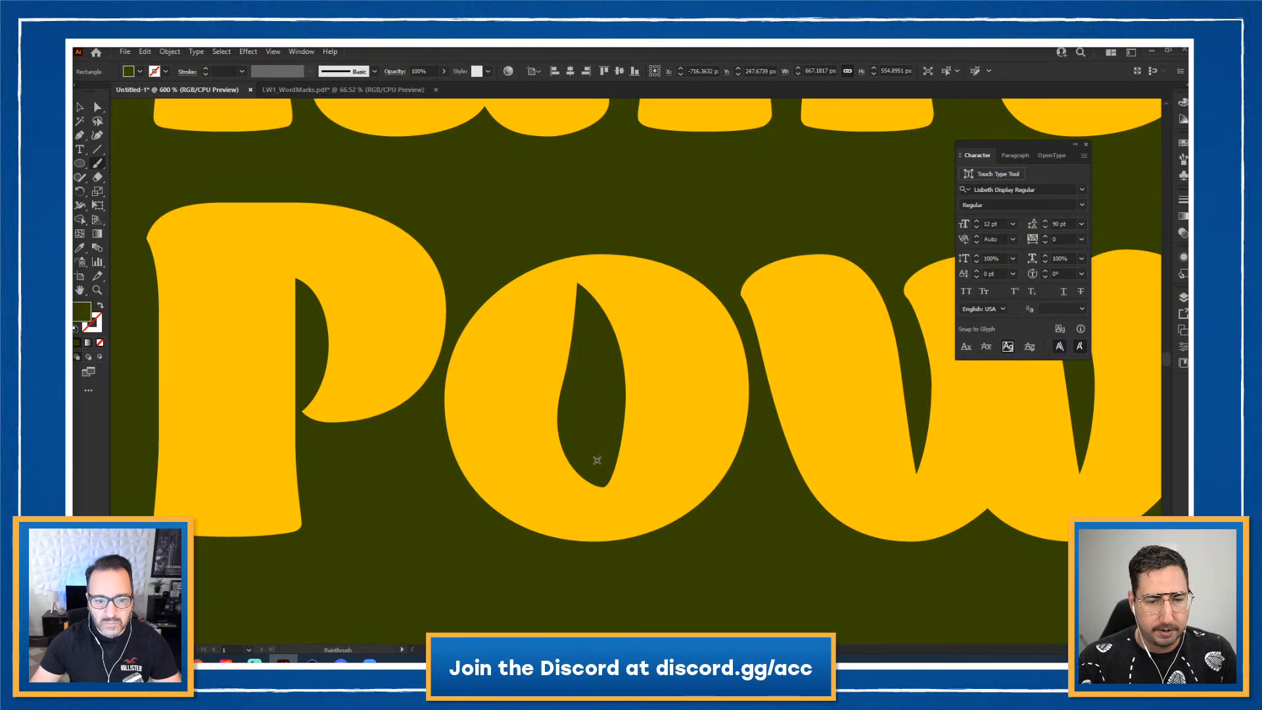
{"action": "left_click_drag", "start_coordinate": [582, 293], "coordinate": [593, 321]}
{"action": "key", "text": "v"}
{"action": "left_click", "coordinate": [590, 348]}
{"action": "key", "text": "i"}
{"action": "left_click", "coordinate": [663, 344]}
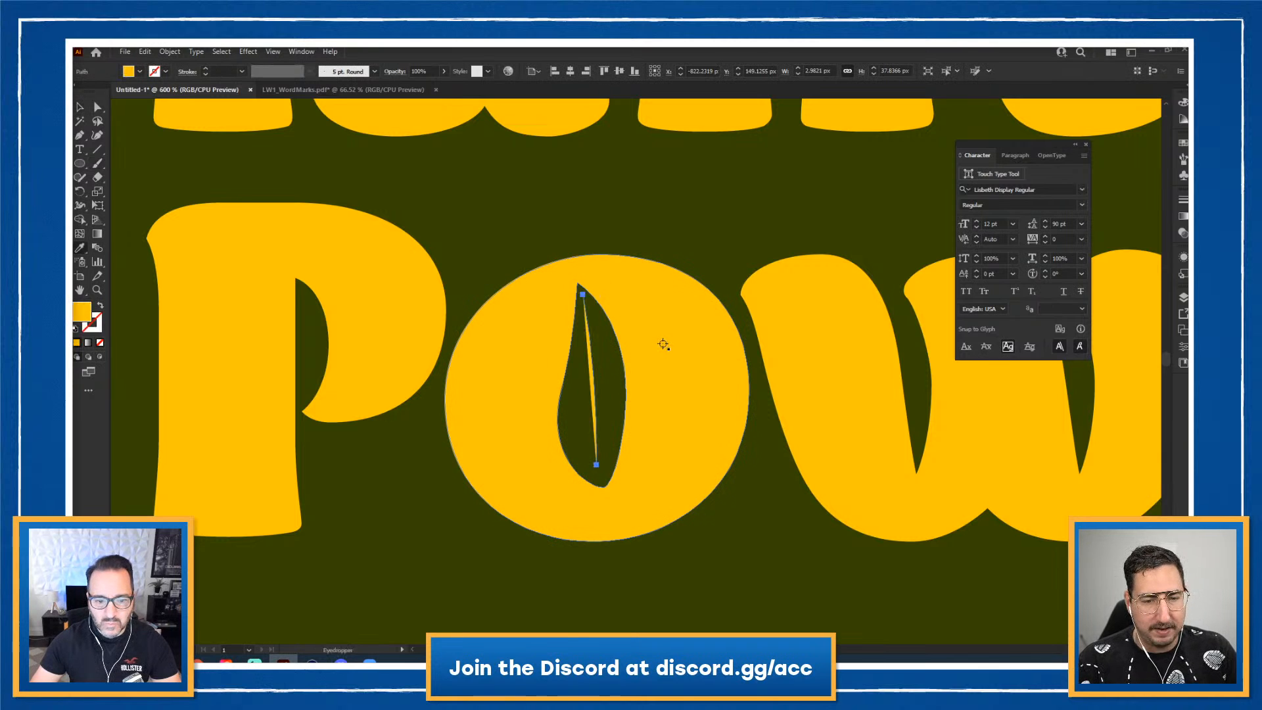
{"action": "key", "text": "shift+x"}
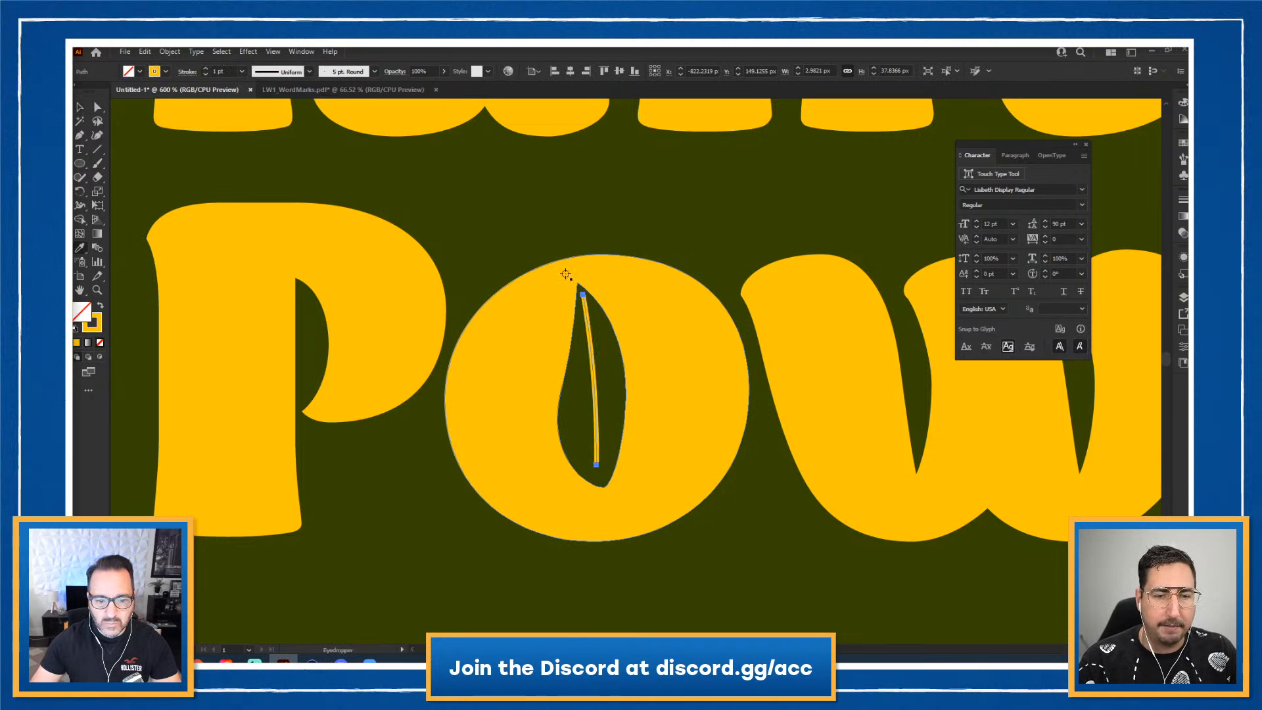
Apply the 5 pt. Oval brush to the vein line and set its stroke weight to 0.5 pt
{"action": "left_click", "coordinate": [340, 73]}
{"action": "left_click", "coordinate": [327, 96]}
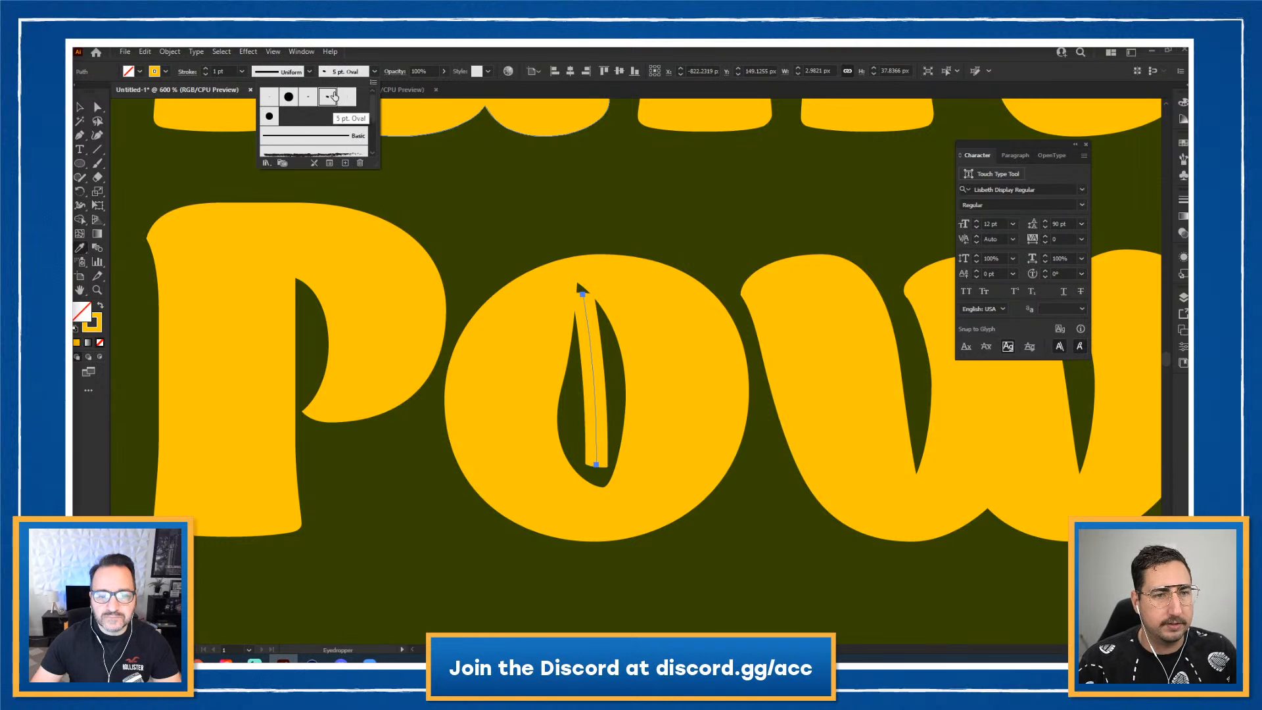
{"action": "double_click", "coordinate": [222, 71]}
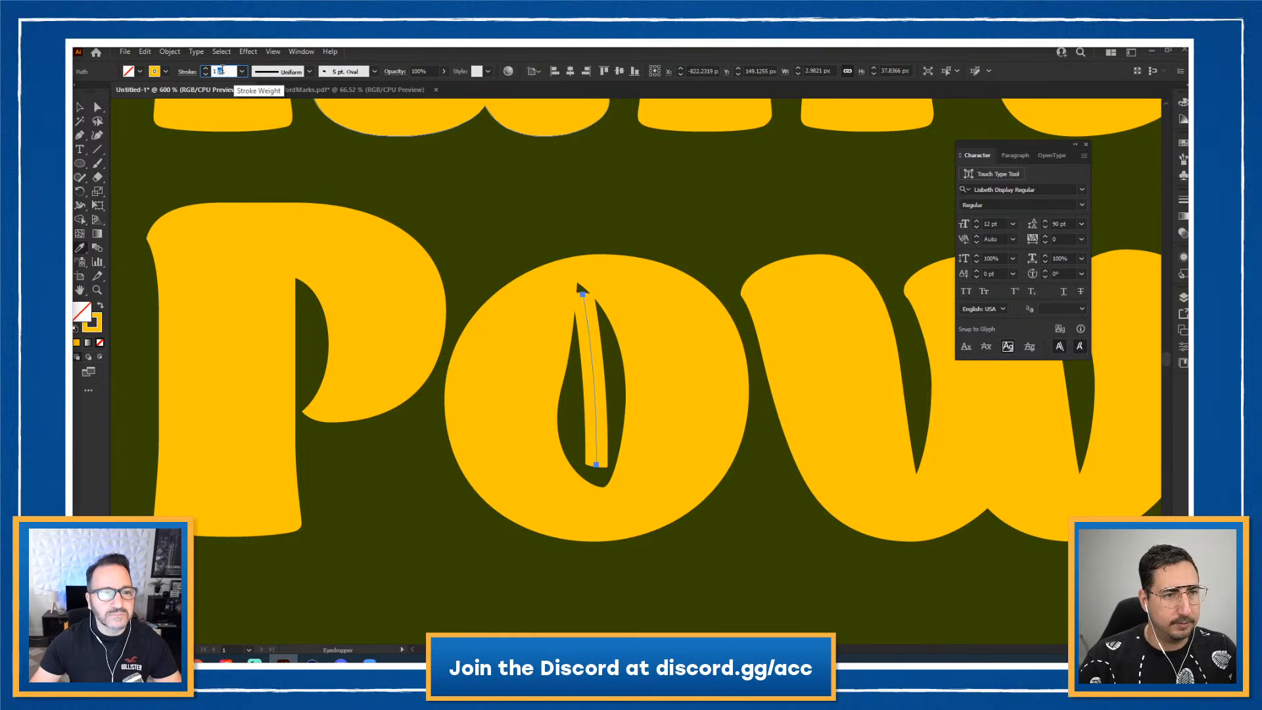
{"action": "type", "text": ".5"}
{"action": "key", "text": "Return"}
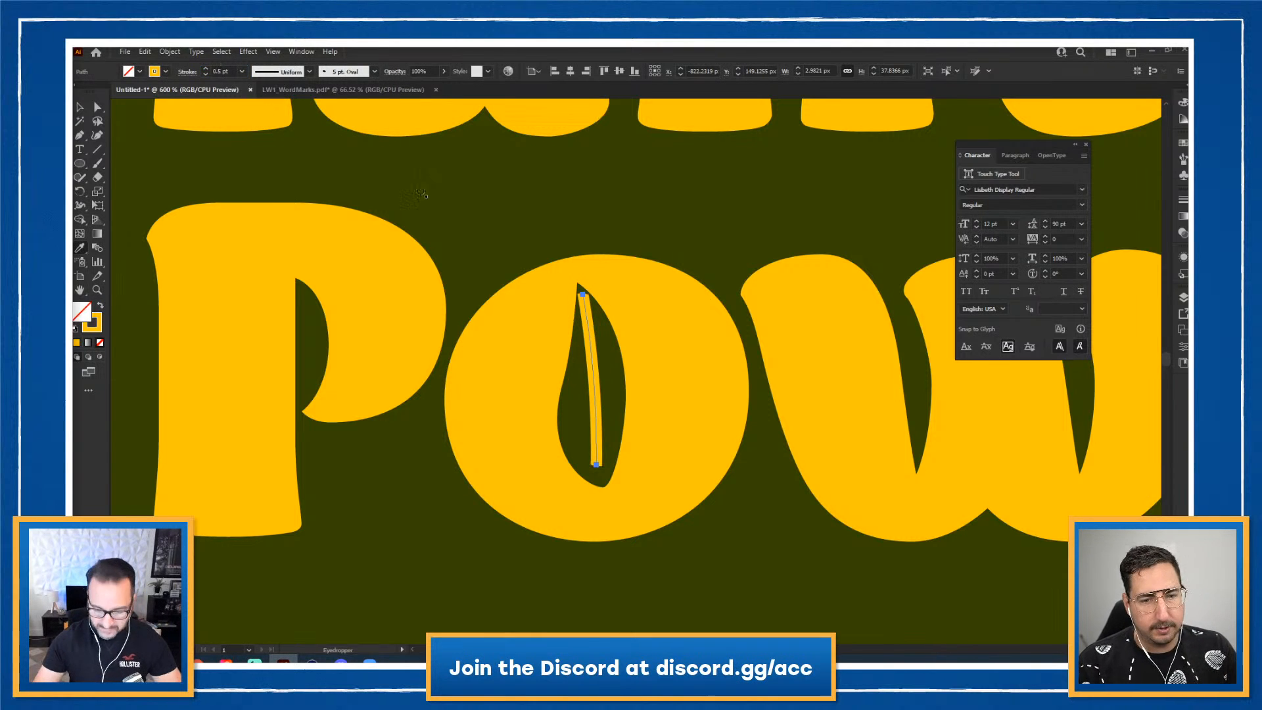
Nudge the vein line into place within the leaf-shaped counter of the "o" and view the whole stacked wordmark
{"action": "left_click", "coordinate": [78, 107]}
{"action": "left_click", "coordinate": [591, 203]}
{"action": "left_click_drag", "start_coordinate": [585, 322], "coordinate": [588, 348]}
{"action": "key", "text": "Right"}
{"action": "key", "text": "Right"}
{"action": "key", "text": "Left"}
{"action": "left_click", "coordinate": [659, 249]}
{"action": "key", "text": "z"}
{"action": "left_click", "coordinate": [676, 395], "text": "alt"}
{"action": "left_click", "coordinate": [676, 395], "text": "alt"}
{"action": "left_click", "coordinate": [676, 395], "text": "alt"}
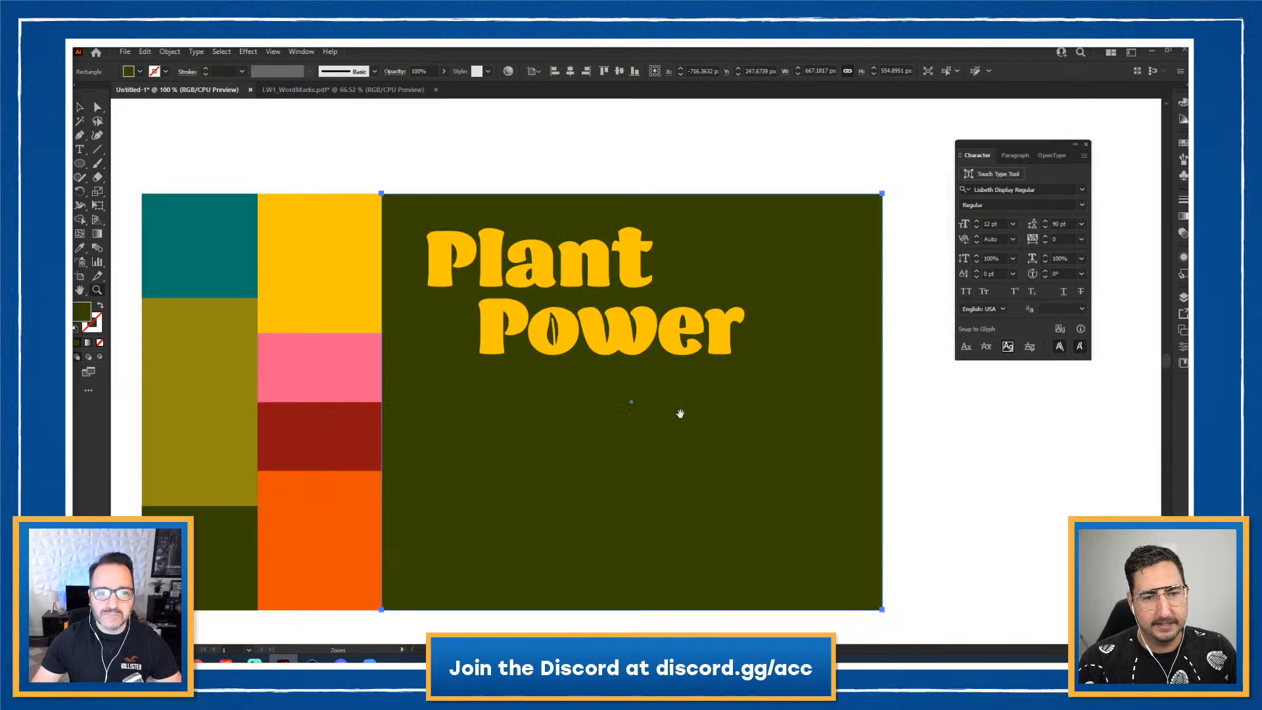
{"action": "left_click_drag", "start_coordinate": [682, 414], "coordinate": [644, 395]}
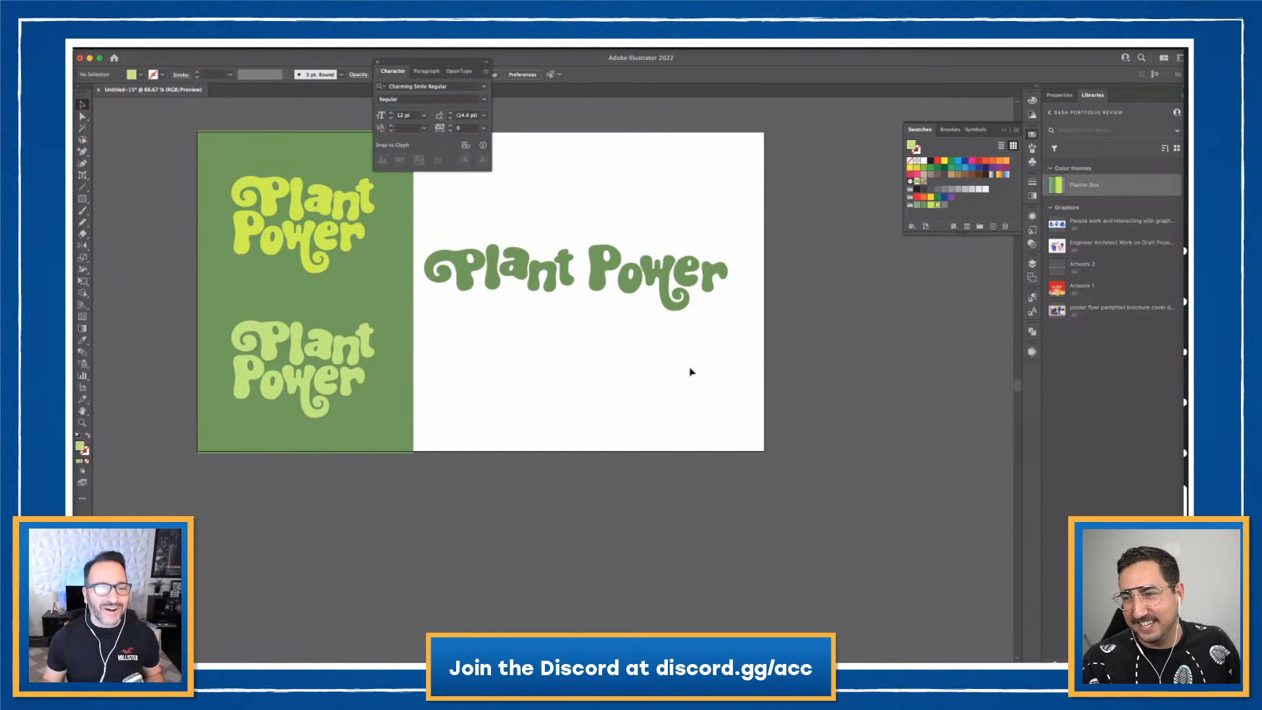
Move the green live "Plant Power" higher on the white area and place a duplicate directly below it
{"action": "scroll", "coordinate": [650, 420], "scroll_direction": "left", "scroll_amount": 3}
{"action": "scroll", "coordinate": [649, 419], "scroll_direction": "up", "scroll_amount": 1}
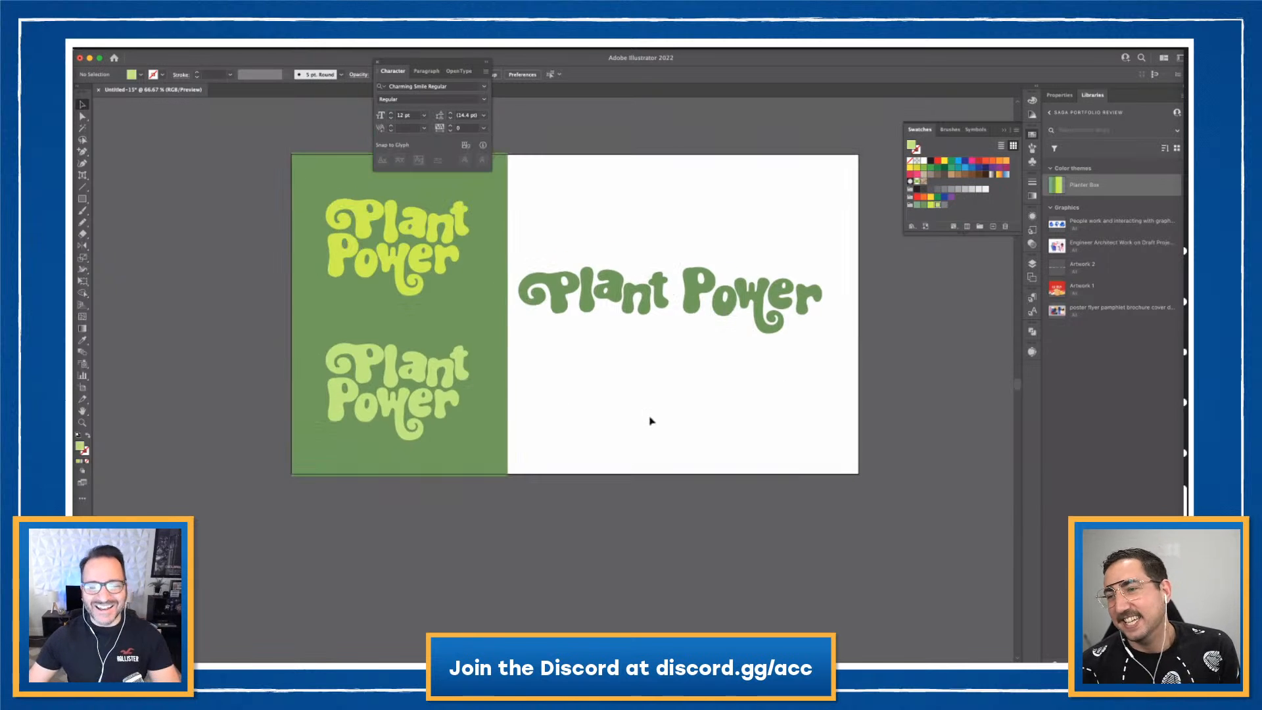
{"action": "left_click_drag", "start_coordinate": [623, 320], "coordinate": [625, 324]}
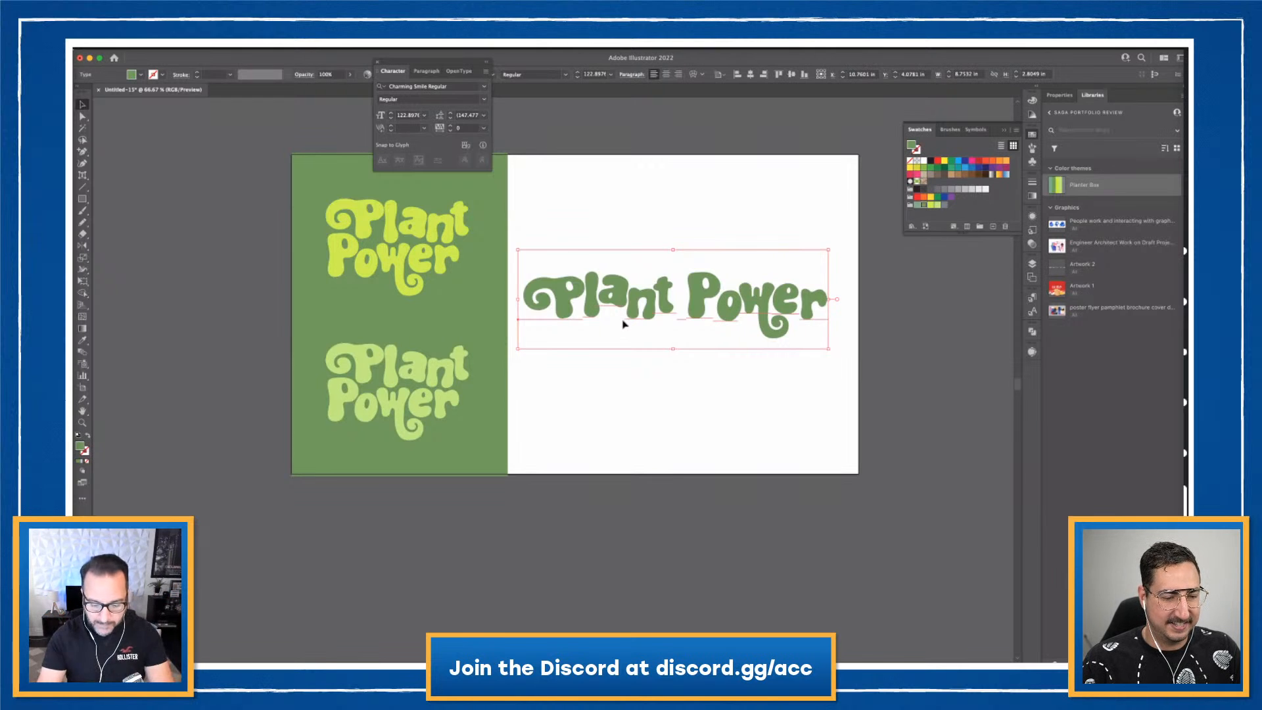
{"action": "key", "text": "super+plus"}
{"action": "left_click_drag", "start_coordinate": [641, 292], "coordinate": [659, 260]}
{"action": "left_click_drag", "start_coordinate": [648, 361], "coordinate": [662, 435]}
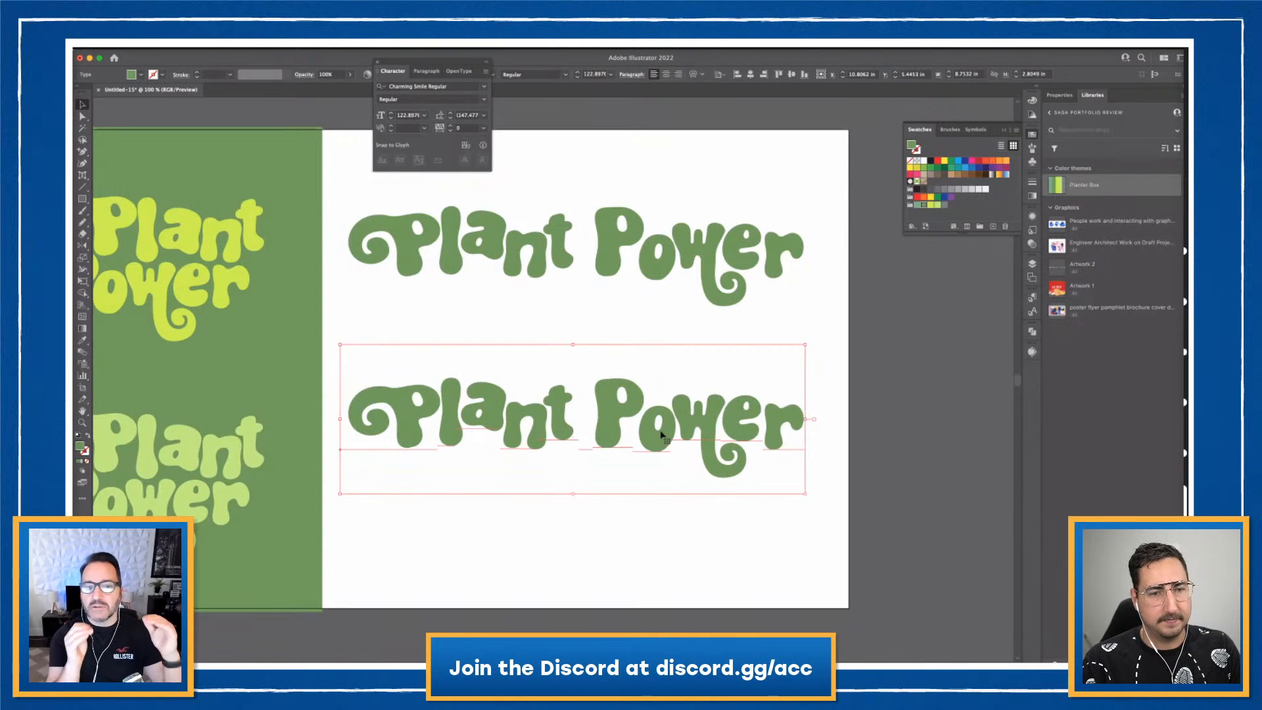
Convert the lower "Plant Power" copy to outlines and ungroup it into separate letters
{"action": "key", "text": "super+shift+o"}
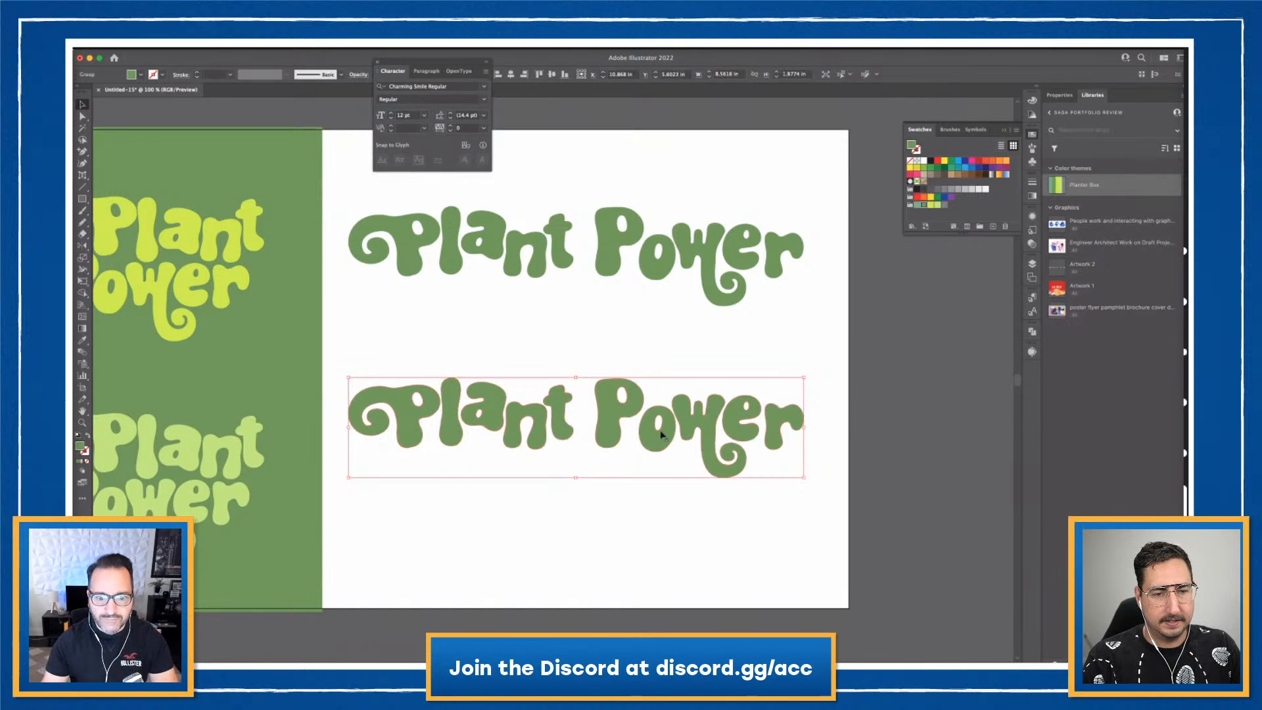
{"action": "left_click", "coordinate": [620, 471]}
{"action": "left_click_drag", "start_coordinate": [814, 481], "coordinate": [817, 482]}
{"action": "key", "text": "super+shift+g"}
Stack the outlined "Power" letters directly beneath "Plant" and shift individual letters so the two green words interlock
{"action": "left_click_drag", "start_coordinate": [583, 365], "coordinate": [534, 498]}
{"action": "left_click", "coordinate": [464, 436]}
{"action": "left_click_drag", "start_coordinate": [461, 434], "coordinate": [464, 476]}
{"action": "left_click_drag", "start_coordinate": [492, 408], "coordinate": [531, 435]}
{"action": "left_click_drag", "start_coordinate": [562, 426], "coordinate": [565, 429]}
{"action": "left_click_drag", "start_coordinate": [542, 474], "coordinate": [541, 470]}
{"action": "left_click", "coordinate": [492, 486]}
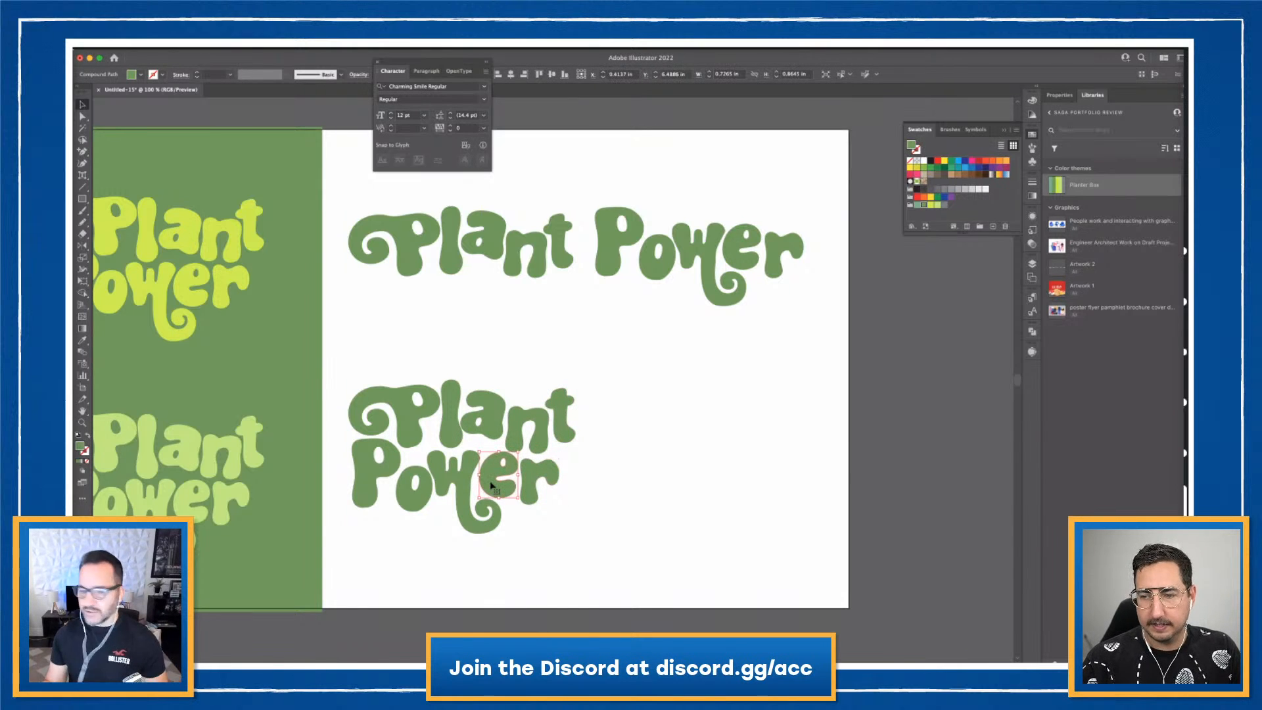
{"action": "scroll", "coordinate": [625, 564], "scroll_direction": "left", "scroll_amount": 5}
{"action": "left_click", "coordinate": [626, 564]}
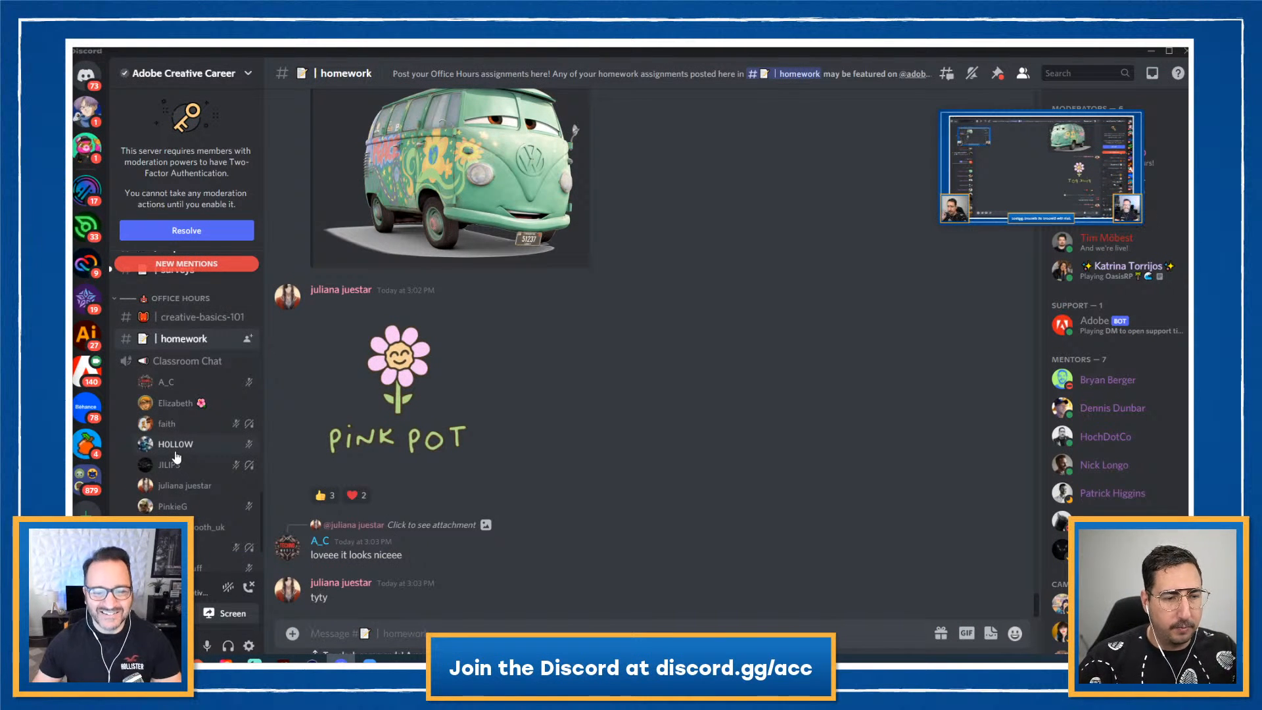
Switch from Discord to Illustrator, select the upper yellow "Plant Power" text, and display its OpenType options beside the artwork
{"action": "scroll", "coordinate": [178, 459], "scroll_direction": "down", "scroll_amount": 1}
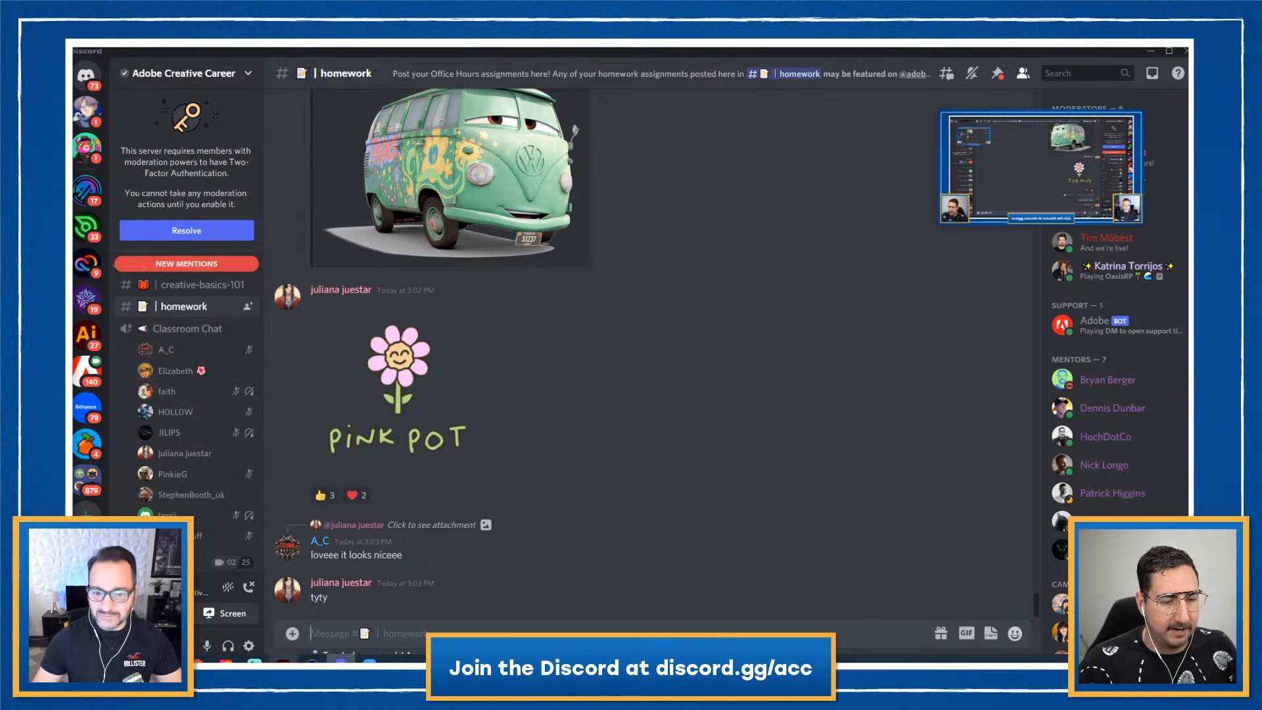
{"action": "mouse_move", "coordinate": [283, 660]}
{"action": "left_click", "coordinate": [284, 615]}
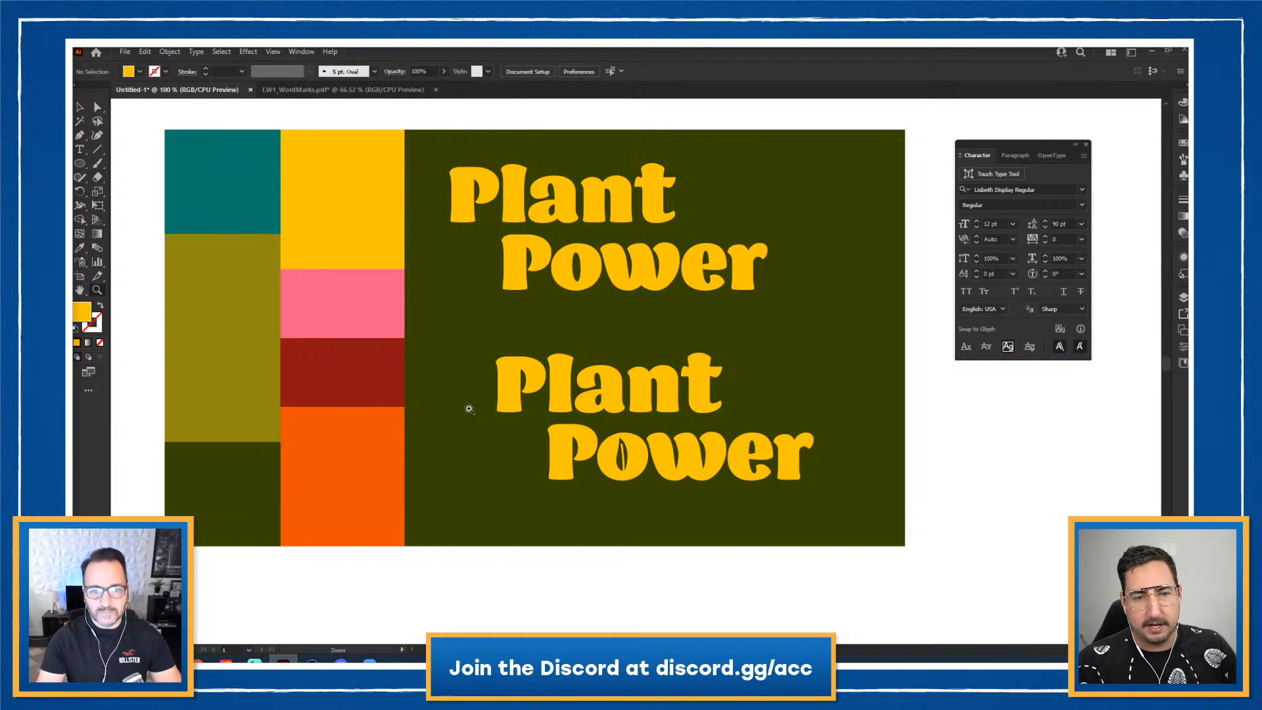
{"action": "key", "text": "v"}
{"action": "left_click", "coordinate": [612, 281]}
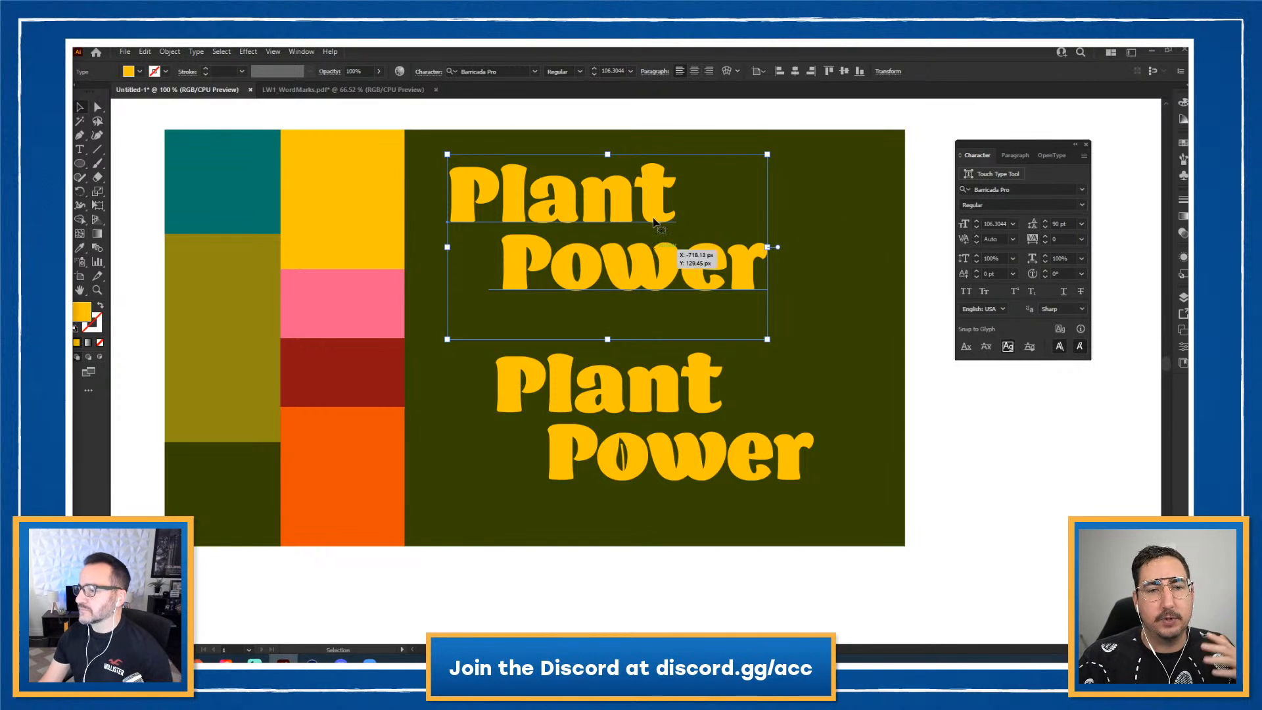
{"action": "left_click", "coordinate": [1041, 156]}
{"action": "left_click_drag", "start_coordinate": [1041, 144], "coordinate": [905, 147]}
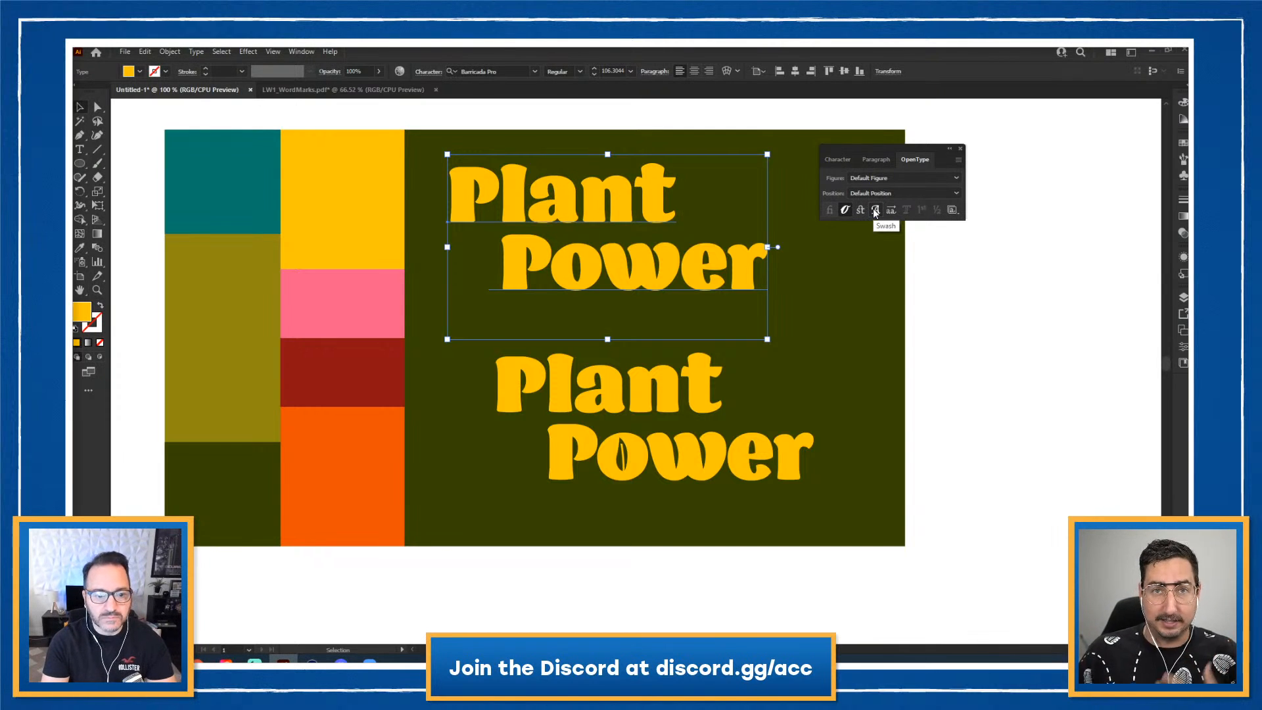
Compare the upper "Plant Power" text with and without Swash, then leave Swash off and Stylistic Alternates on
{"action": "left_click", "coordinate": [876, 210]}
{"action": "left_click", "coordinate": [875, 210]}
{"action": "left_click", "coordinate": [876, 210]}
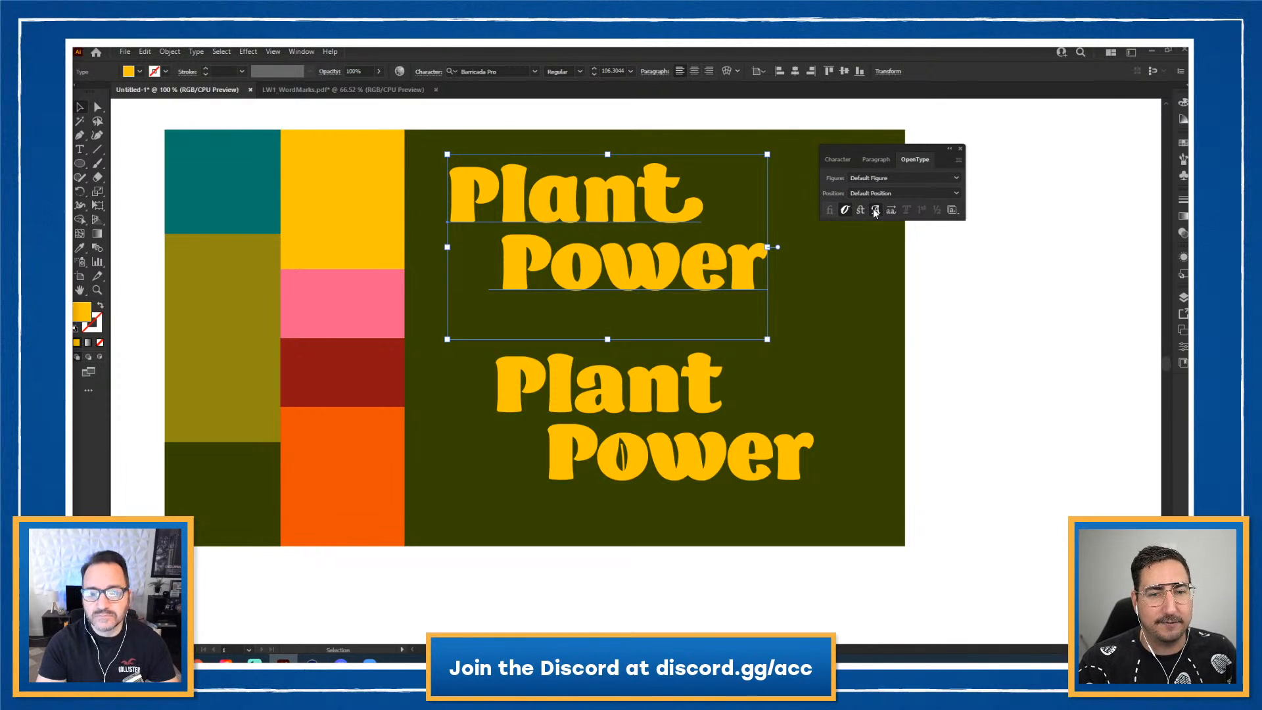
{"action": "left_click", "coordinate": [876, 210]}
{"action": "left_click", "coordinate": [876, 210]}
{"action": "left_click", "coordinate": [876, 210]}
{"action": "left_click", "coordinate": [891, 210]}
{"action": "left_click", "coordinate": [891, 210]}
{"action": "left_click", "coordinate": [891, 210]}
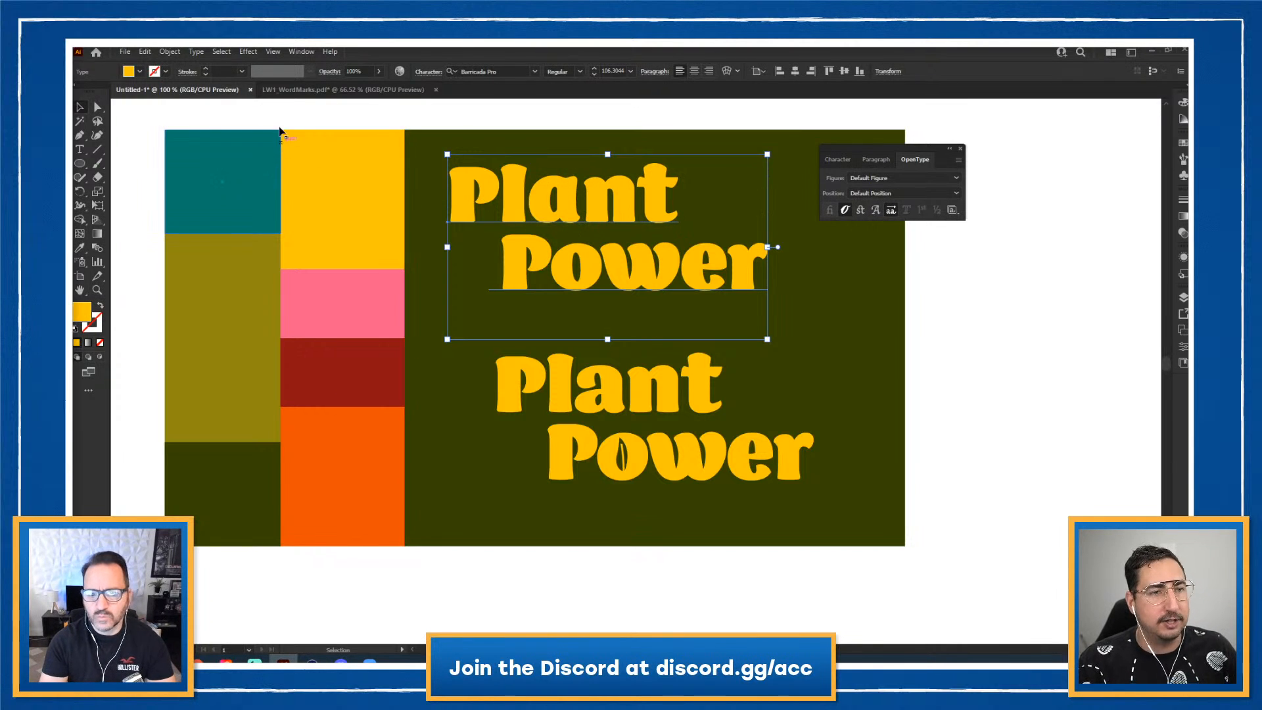
Display the full glyph set of the wordmark's font in a taller view and look through its alternate characters
{"action": "left_click", "coordinate": [197, 52]}
{"action": "left_click", "coordinate": [247, 120]}
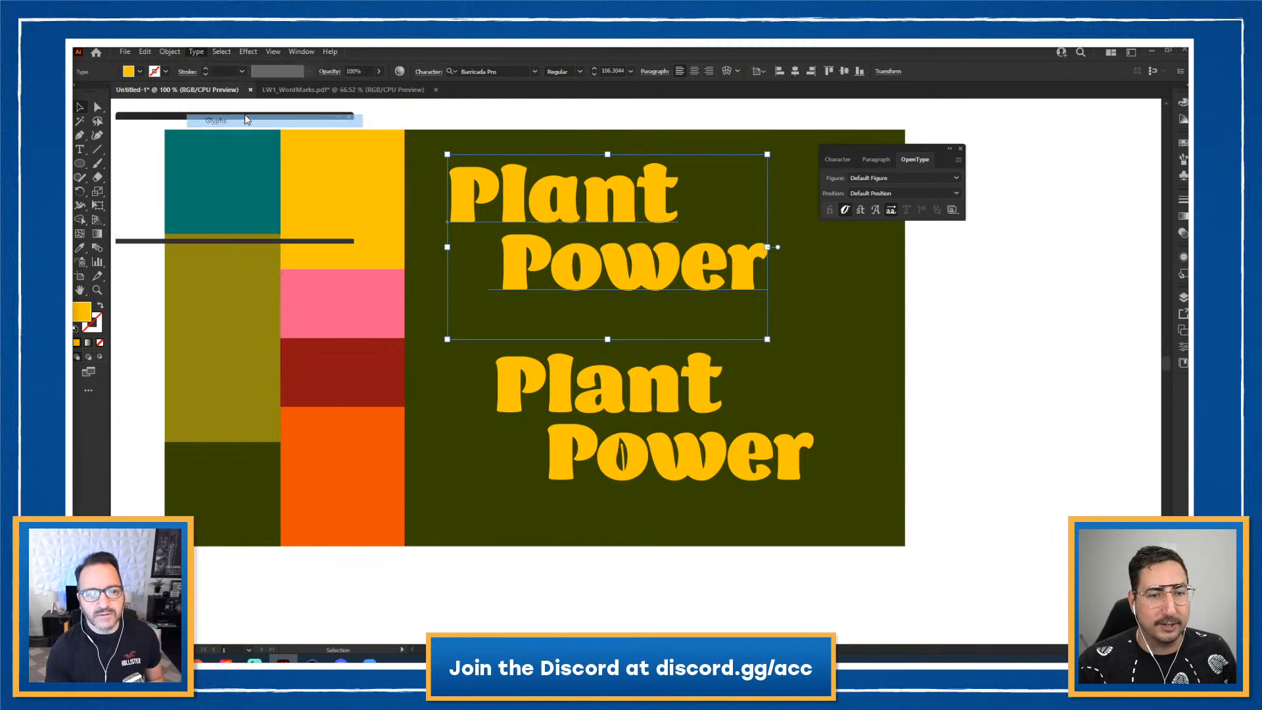
{"action": "left_click_drag", "start_coordinate": [248, 241], "coordinate": [248, 618]}
{"action": "scroll", "coordinate": [252, 419], "scroll_direction": "down", "scroll_amount": 3}
{"action": "scroll", "coordinate": [252, 419], "scroll_direction": "down", "scroll_amount": 5}
{"action": "scroll", "coordinate": [251, 418], "scroll_direction": "up", "scroll_amount": 8}
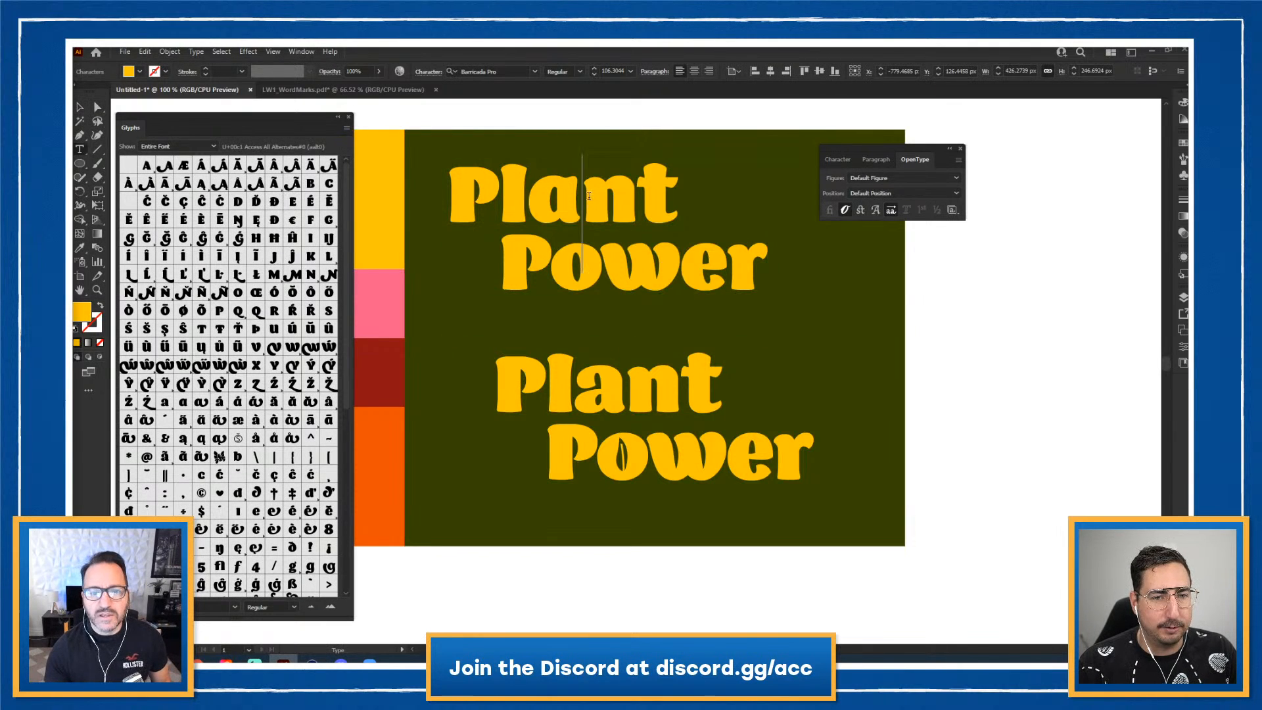
Replace the "a" in the upper "Plant" with its swash alternate glyph
{"action": "left_click_drag", "start_coordinate": [583, 194], "coordinate": [538, 202]}
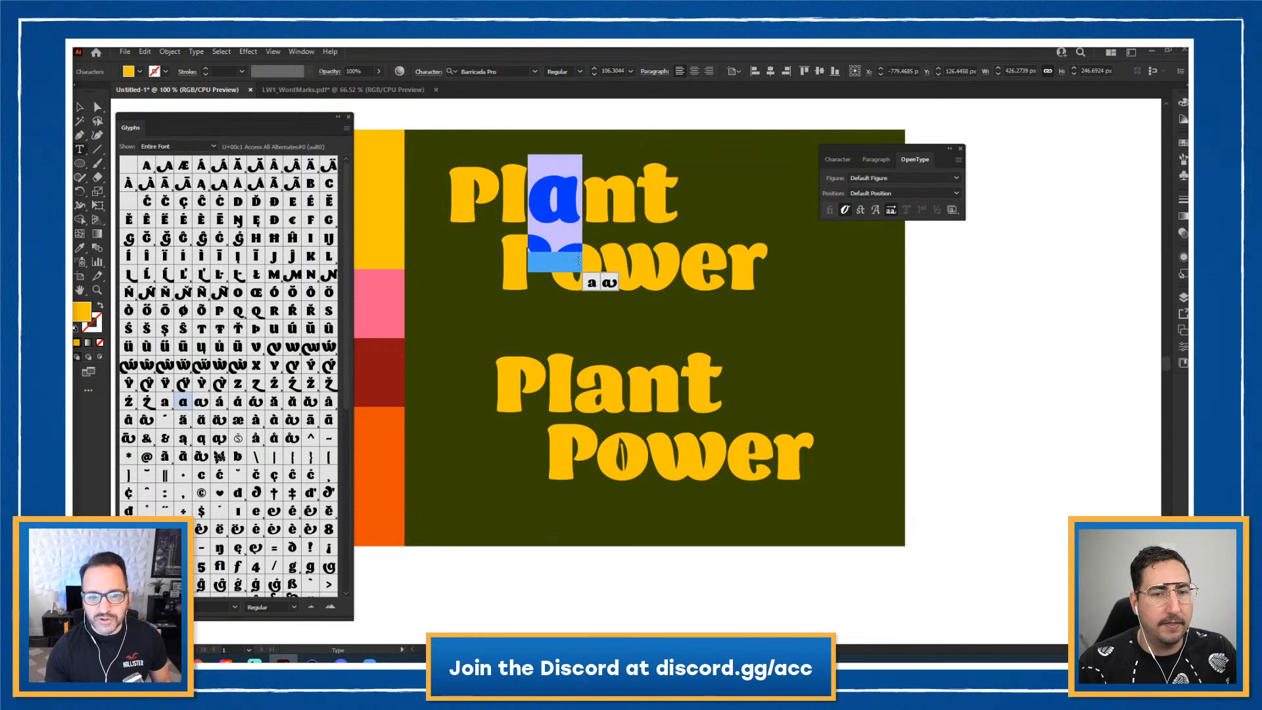
{"action": "left_click", "coordinate": [610, 282]}
{"action": "left_click", "coordinate": [630, 211]}
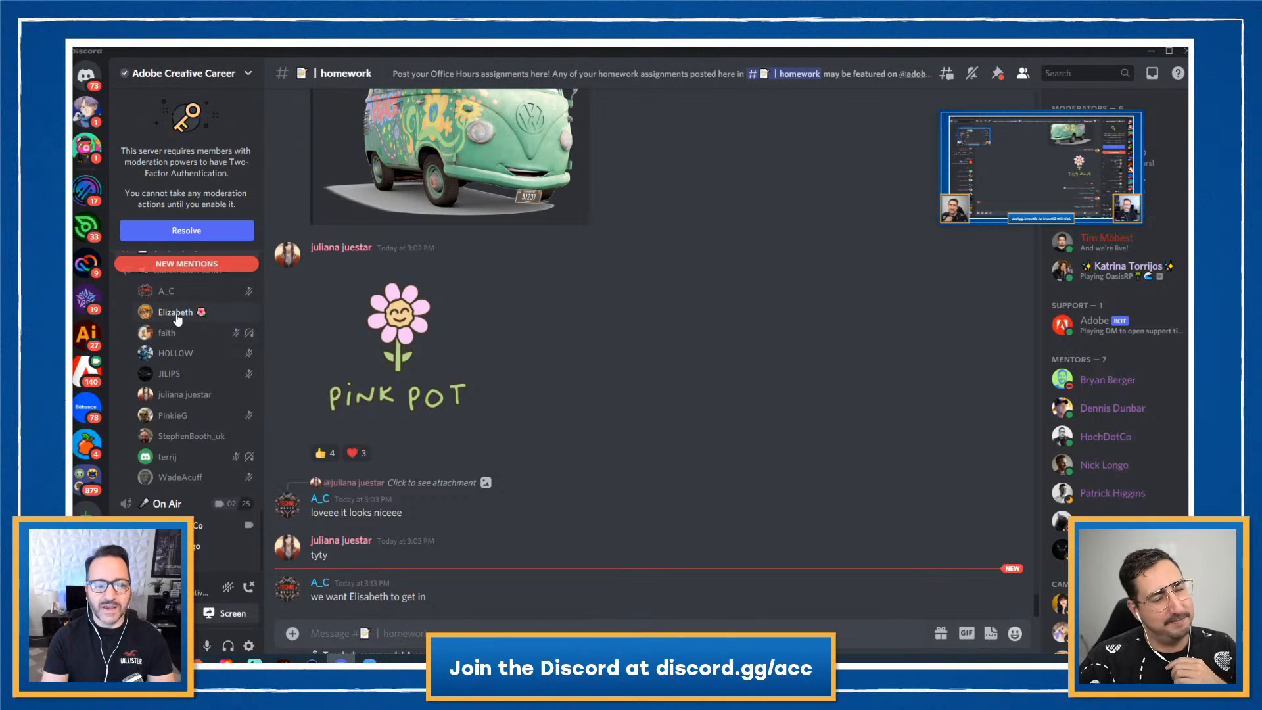
In Discord, move the first requested participant from Classroom Chat to On Air and set their user volume to 123%
{"action": "left_click_drag", "start_coordinate": [179, 315], "coordinate": [198, 528]}
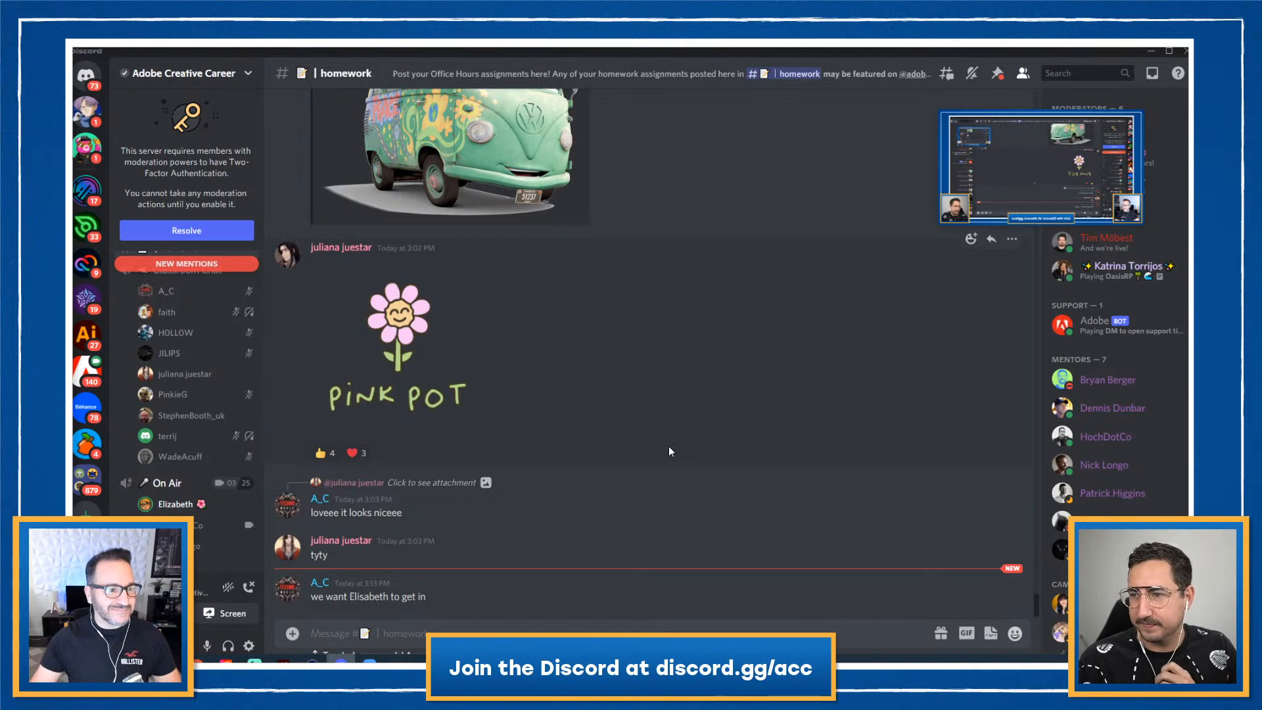
{"action": "right_click", "coordinate": [174, 504]}
{"action": "left_click_drag", "start_coordinate": [228, 388], "coordinate": [248, 387]}
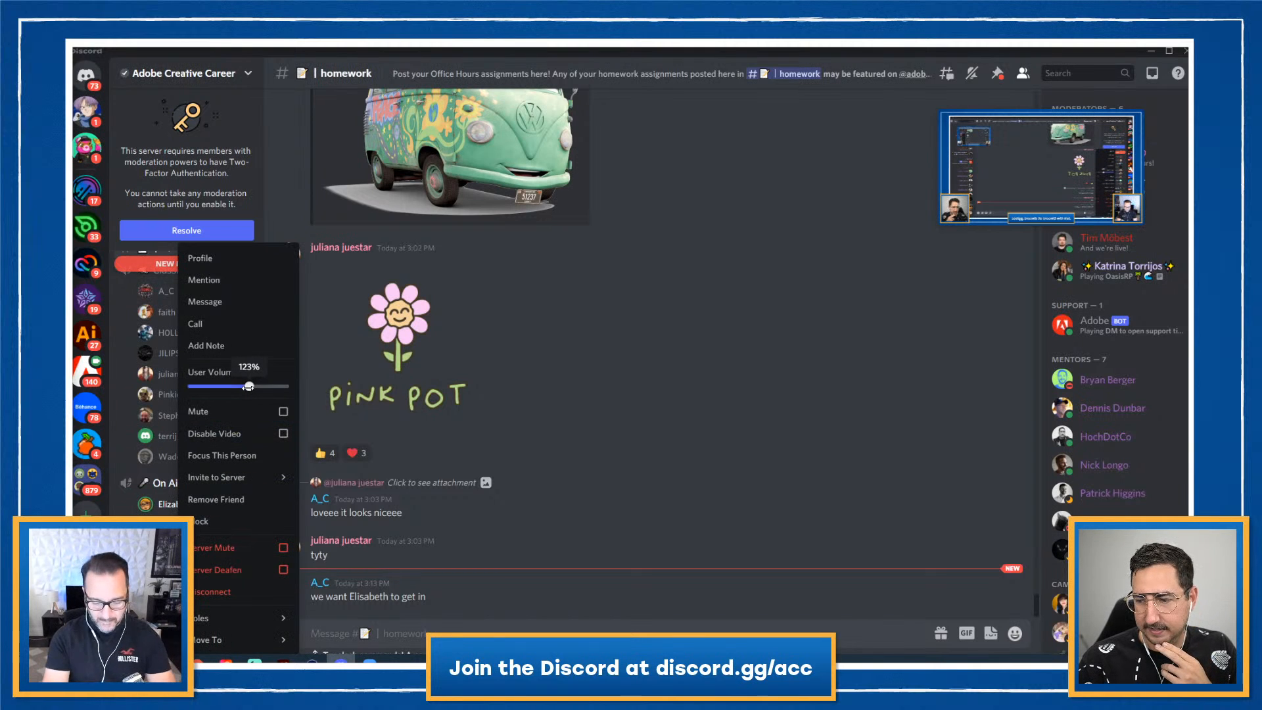
{"action": "left_click", "coordinate": [443, 605]}
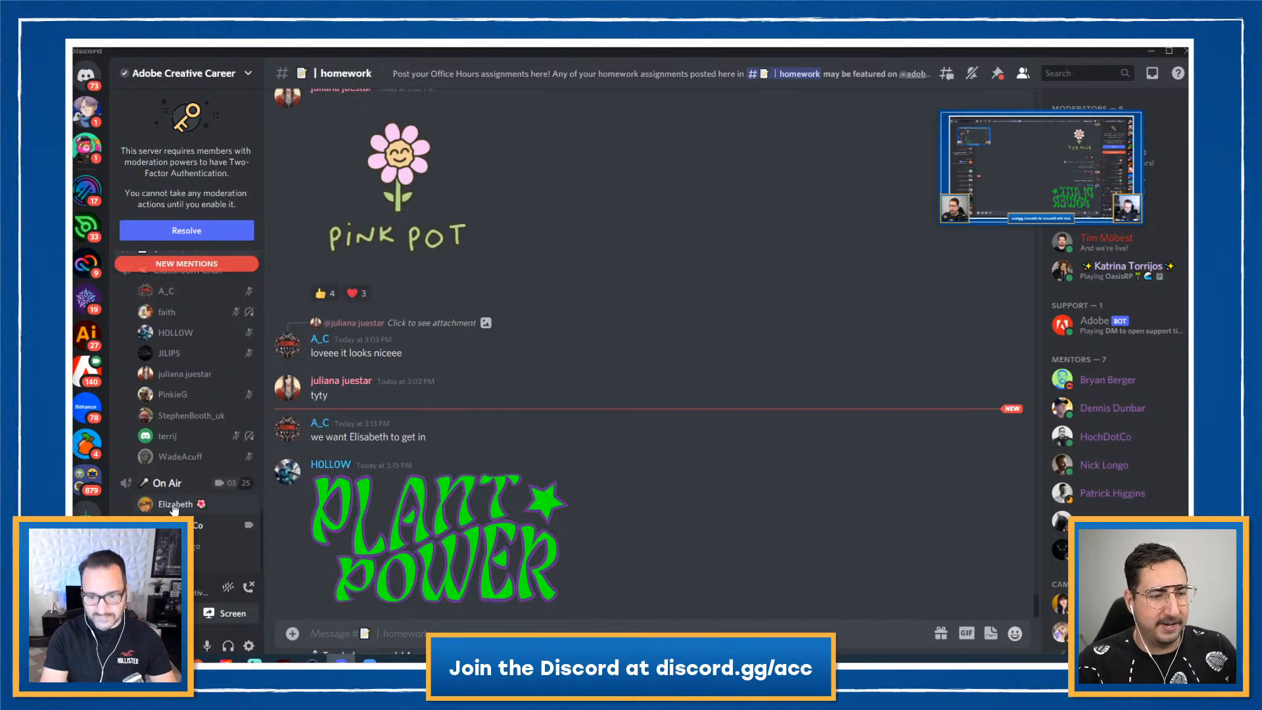
Return the participant from On Air to Classroom Chat and open the green "Plant Power" image posted in the homework channel
{"action": "left_click_drag", "start_coordinate": [173, 509], "coordinate": [191, 484]}
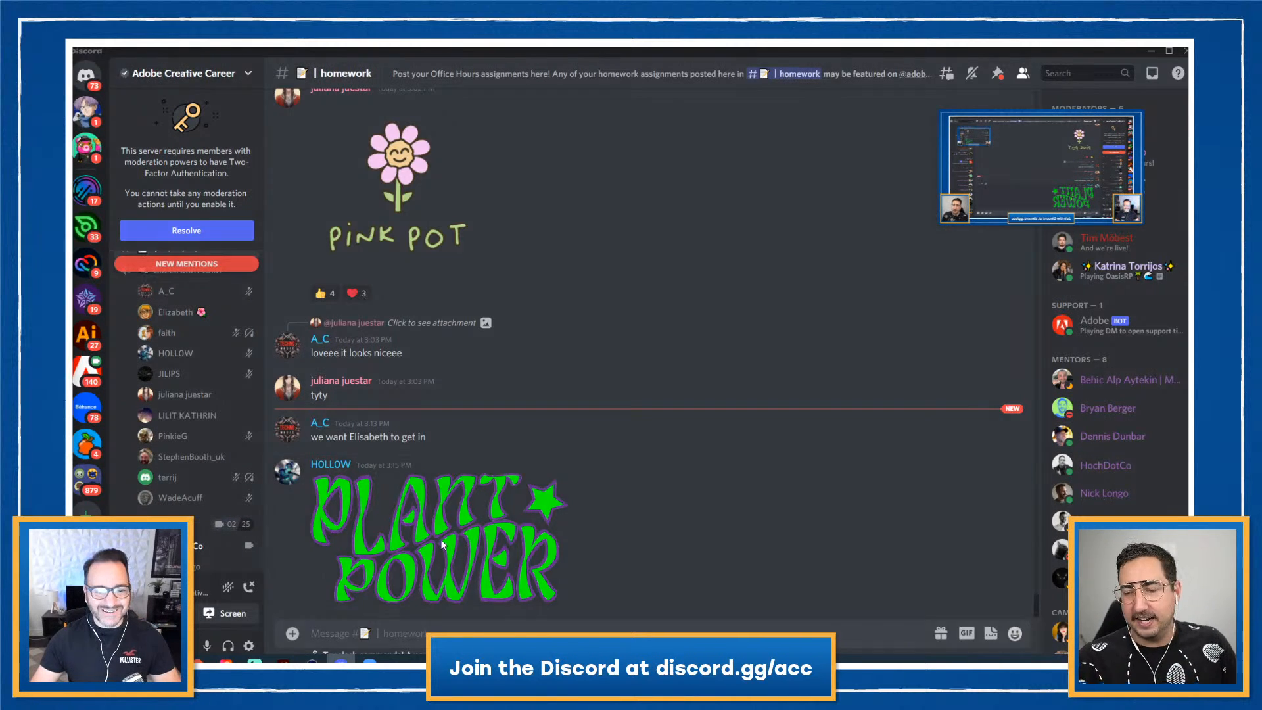
{"action": "left_click", "coordinate": [443, 545]}
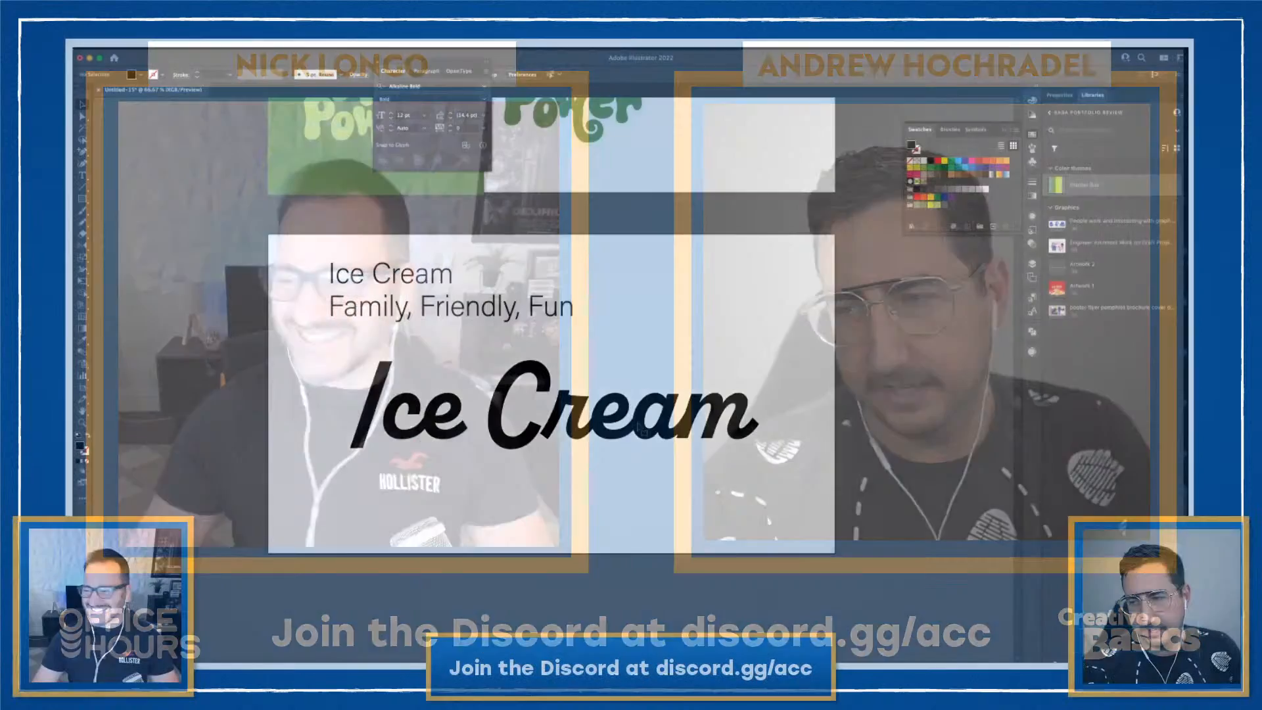
{"action": "left_click", "coordinate": [641, 428]}
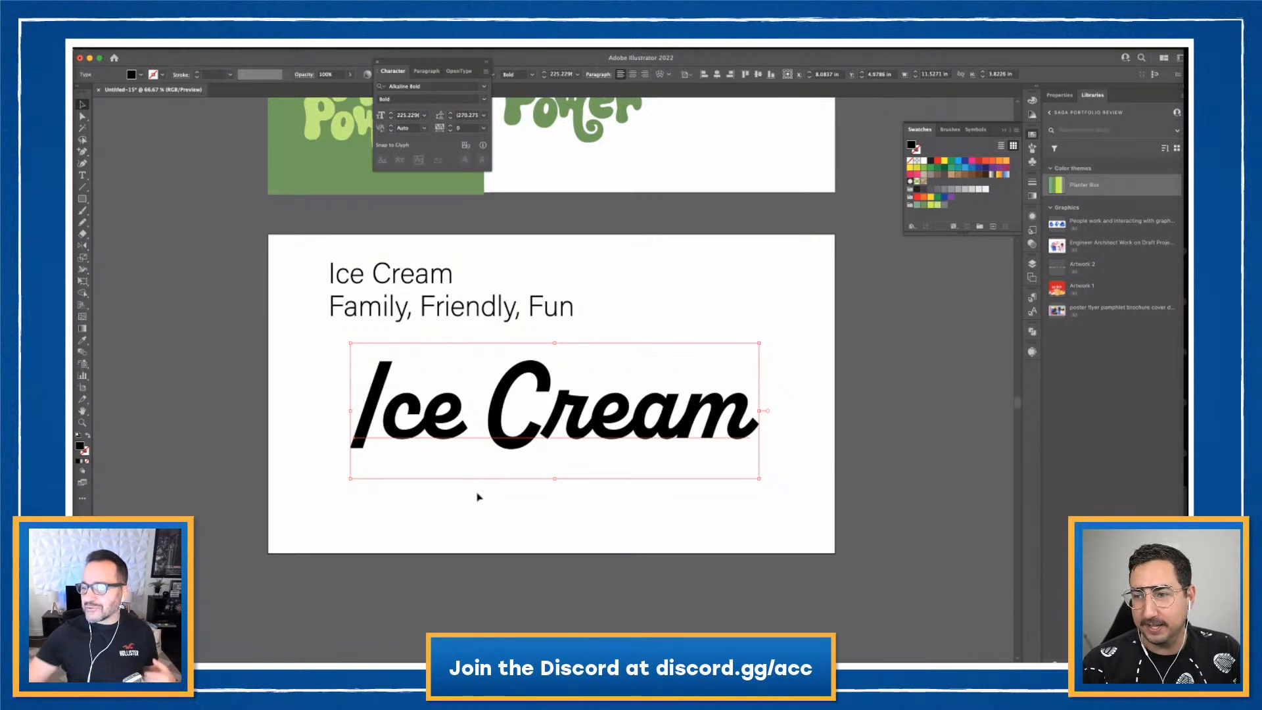
{"action": "left_click", "coordinate": [549, 513]}
Scale the two-line "Lil' Scoop" text up to about 104 pt and select it as a whole object
{"action": "left_click", "coordinate": [587, 434]}
{"action": "triple_click", "coordinate": [587, 434]}
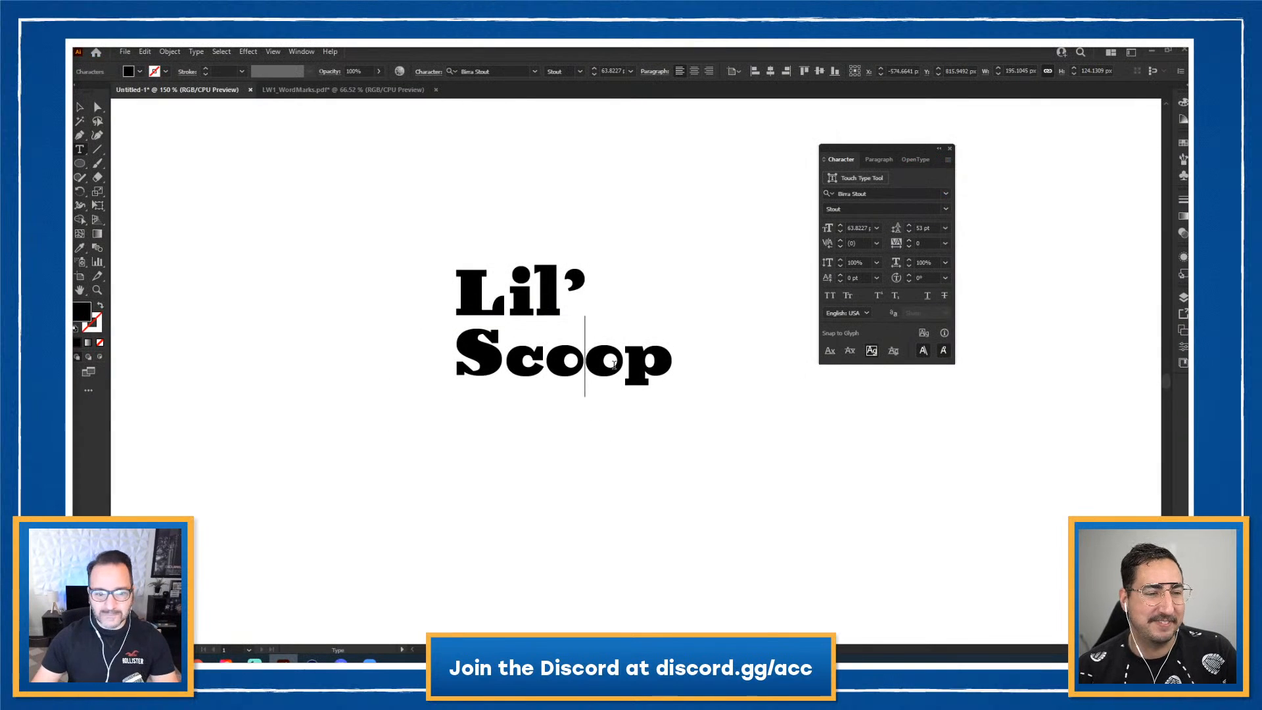
{"action": "key", "text": "Escape"}
{"action": "key", "text": "s"}
{"action": "left_click_drag", "start_coordinate": [661, 401], "coordinate": [510, 377]}
{"action": "key", "text": "v"}
{"action": "left_click", "coordinate": [642, 462]}
{"action": "left_click", "coordinate": [588, 399]}
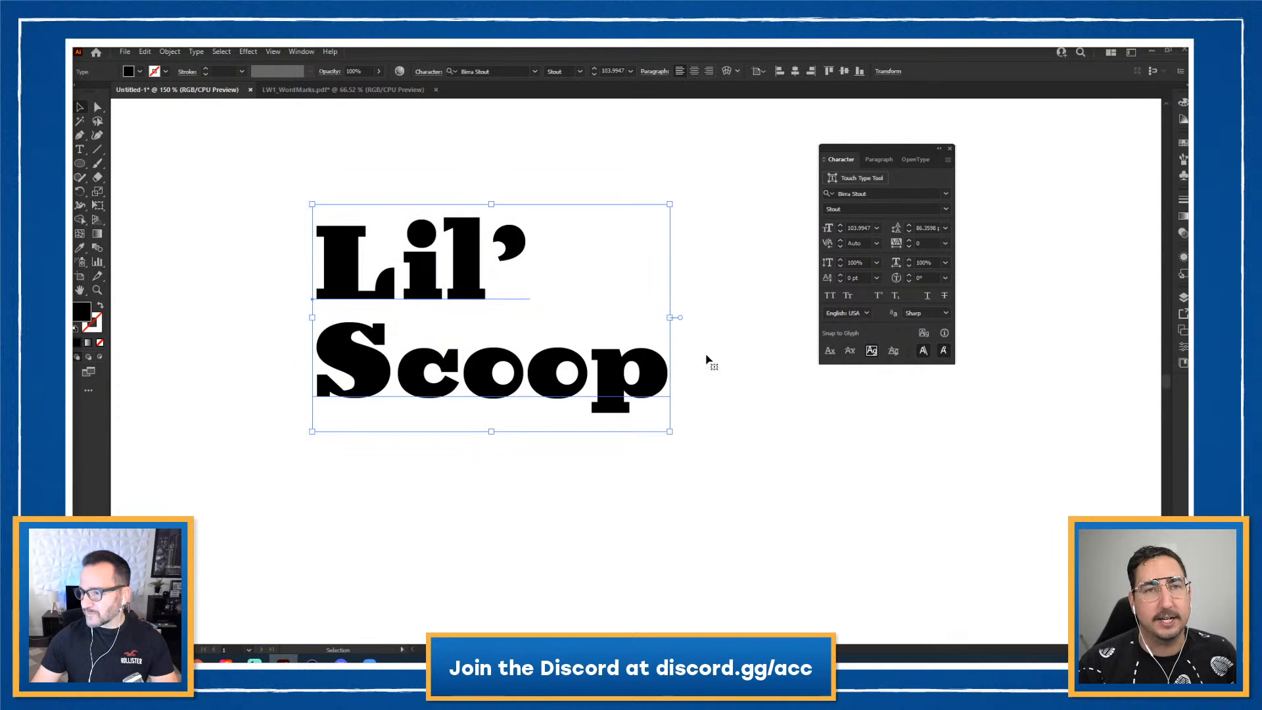